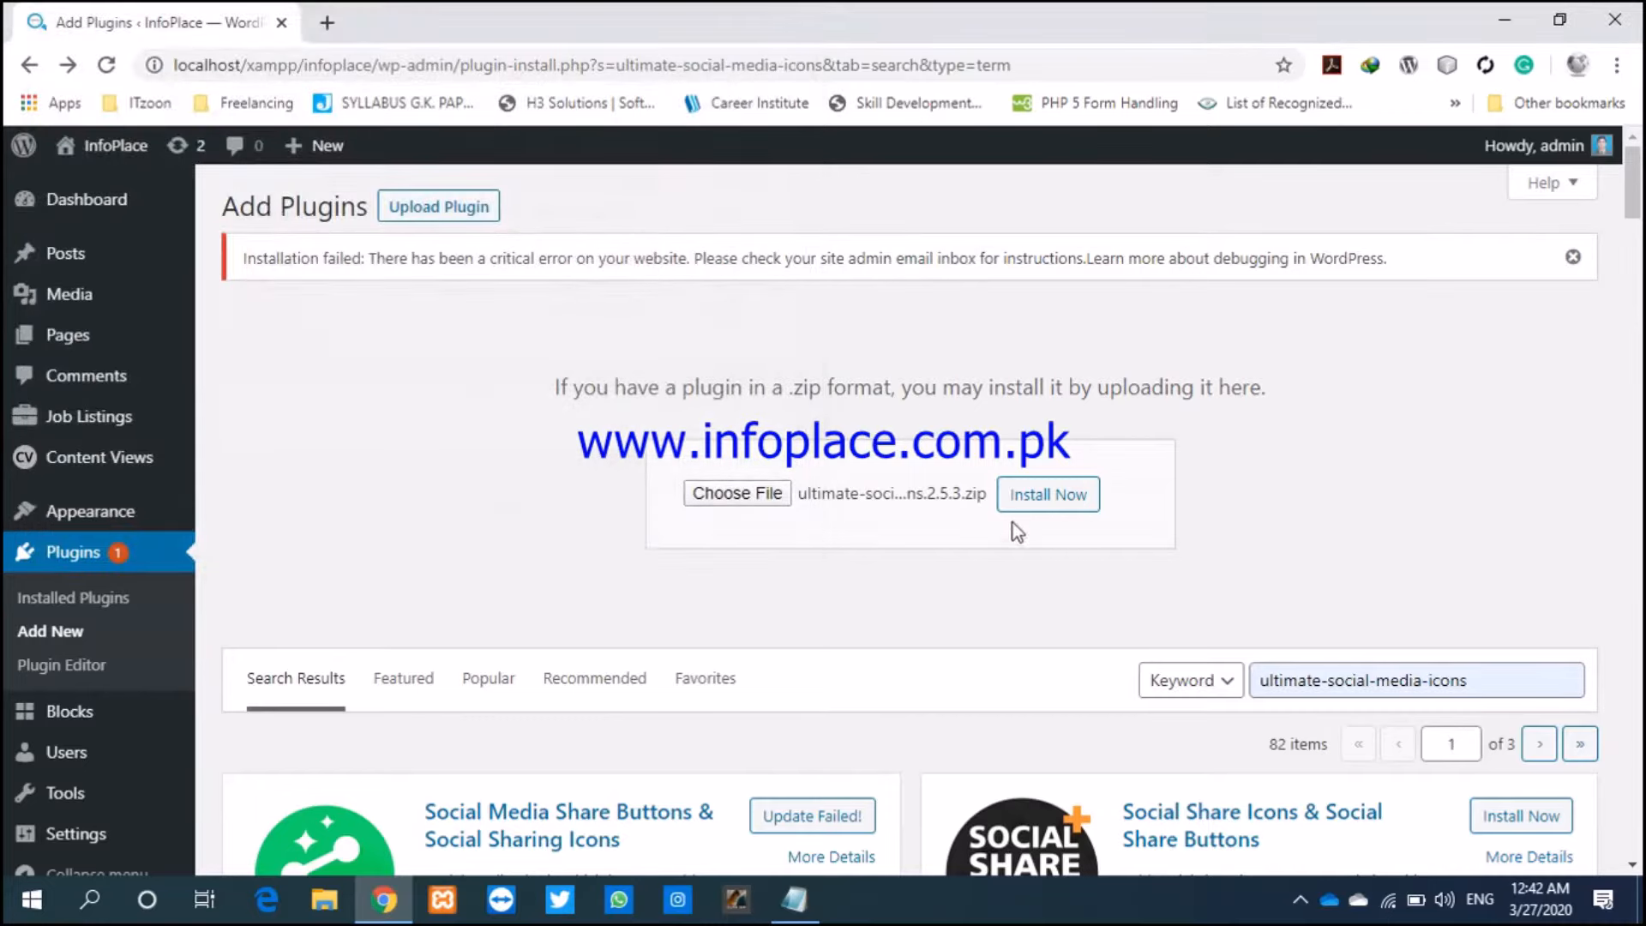
# Step: Try to install the selected ultimate-social-media-icons 2.5.3 plugin ZIP and read the text on the resulting page
pyautogui.click(1021, 499)
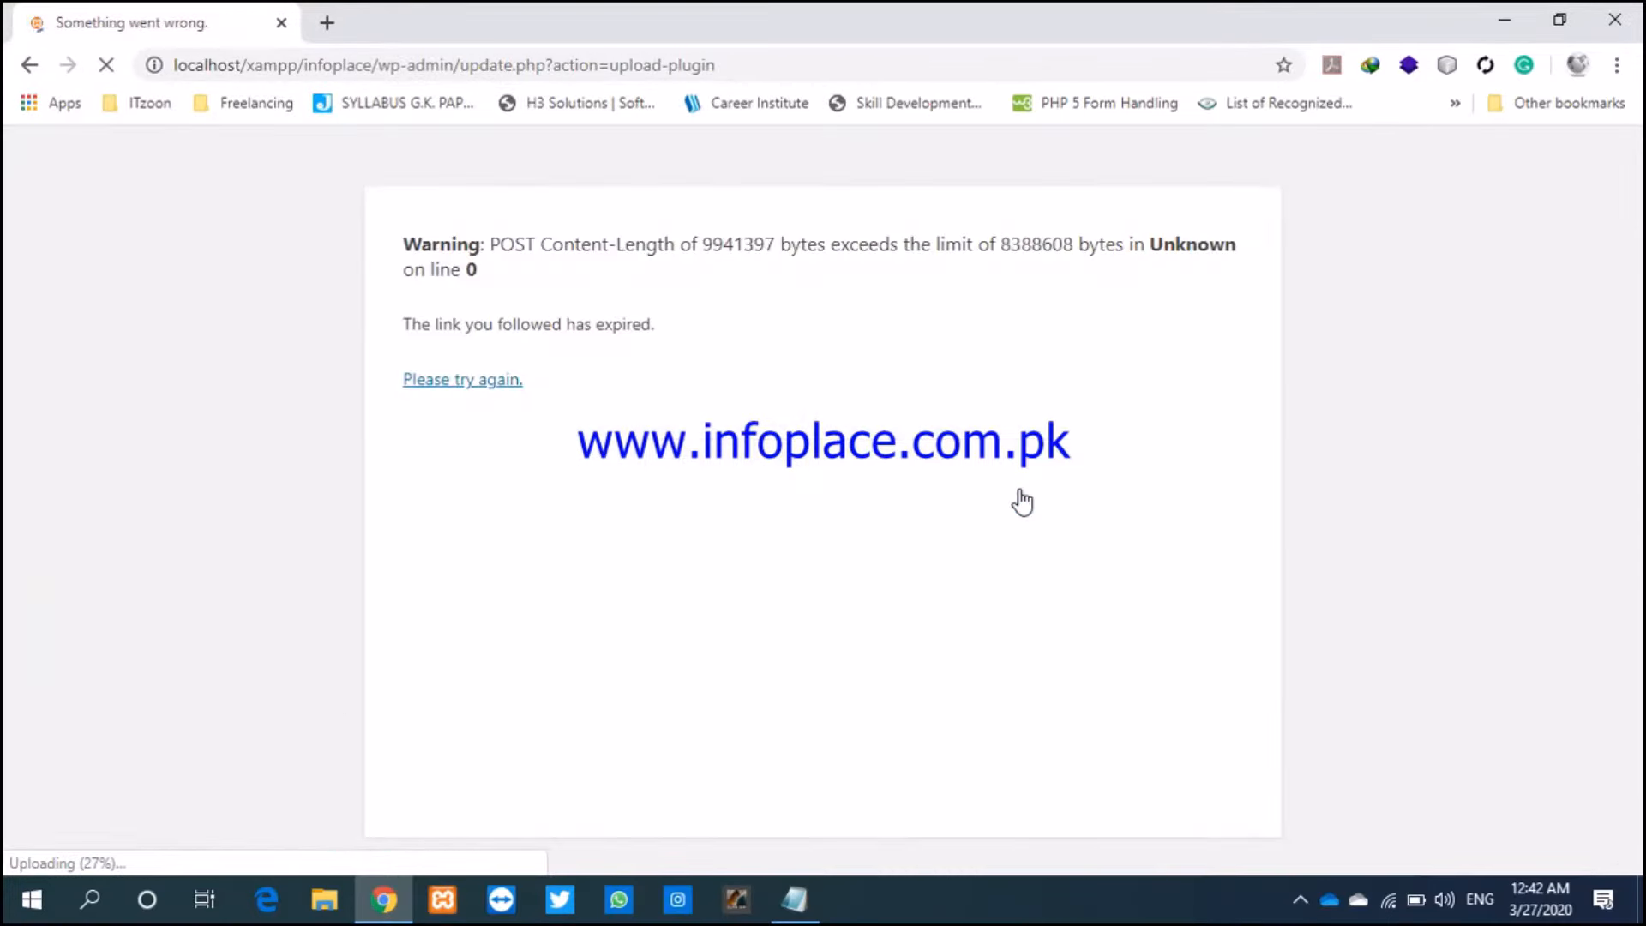
pyautogui.moveTo(560, 386); pyautogui.dragTo(450, 246)
pyautogui.moveTo(537, 378); pyautogui.dragTo(415, 220)
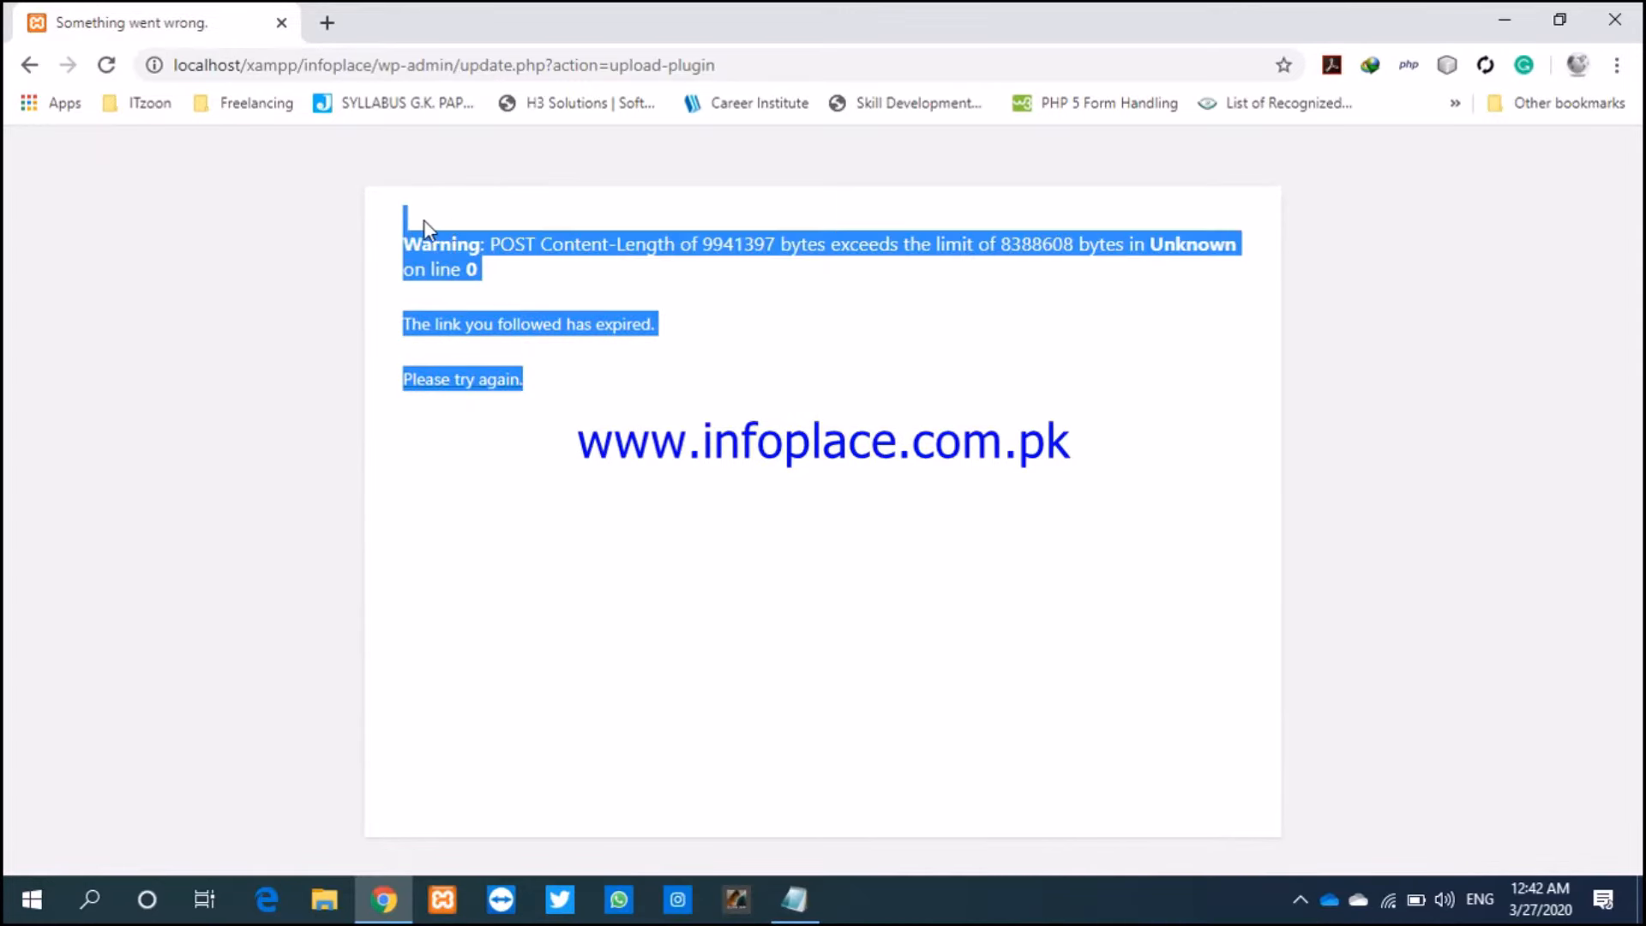
pyautogui.click(634, 443)
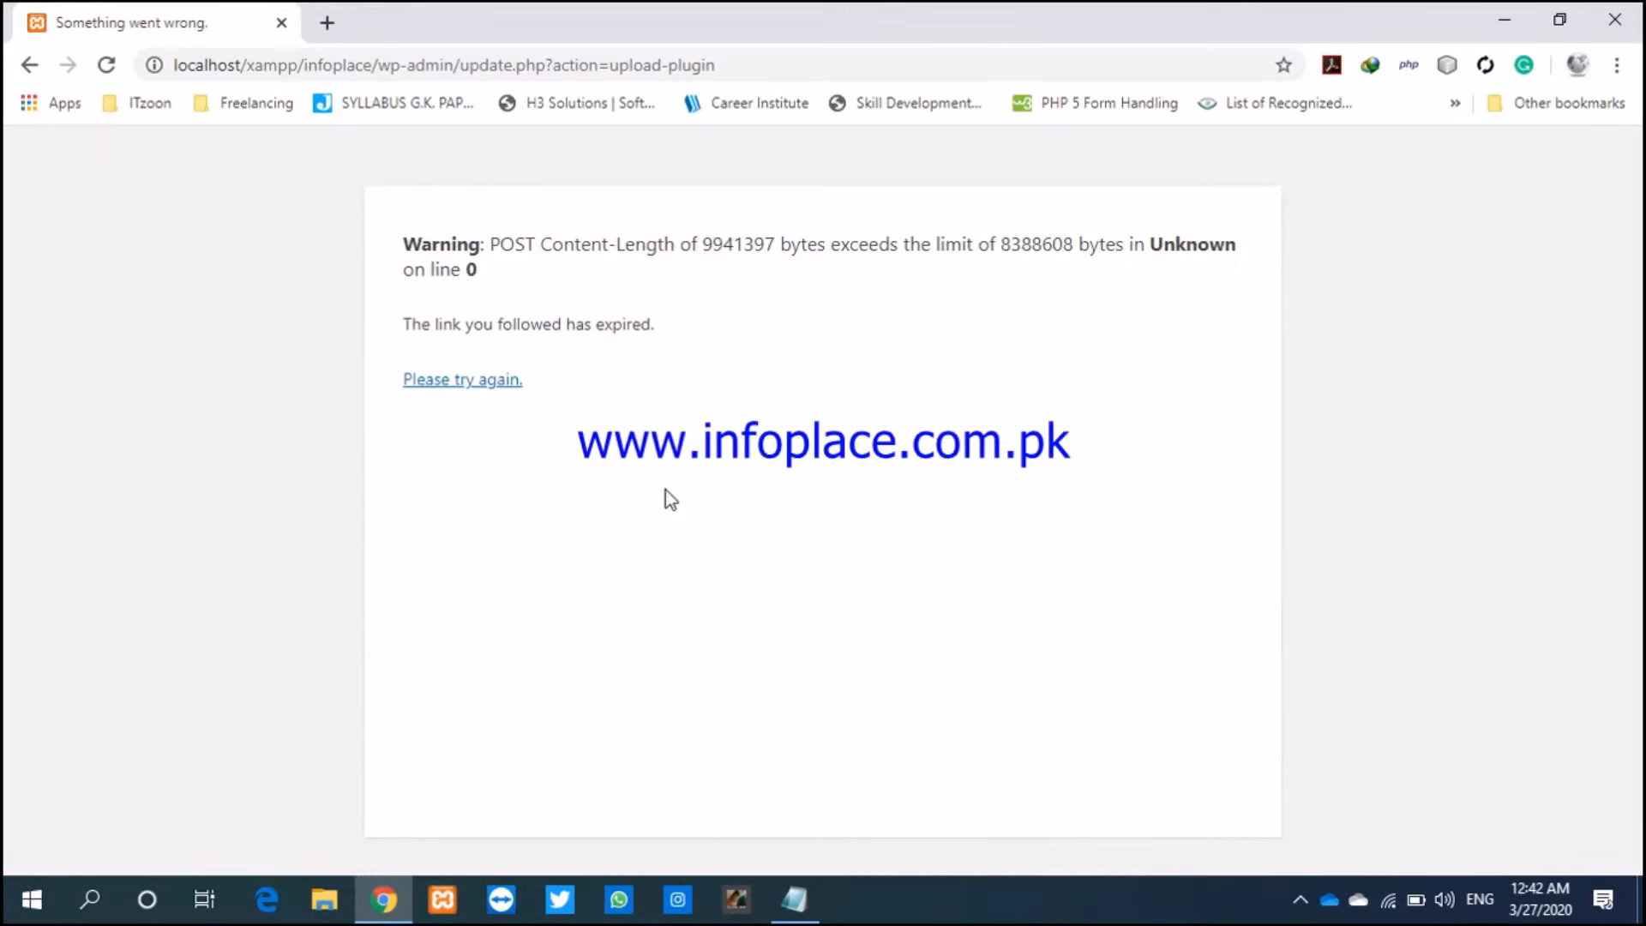
# Step: Switch to the Xammp server notes in Notepad and read from the error description through the first instruction
pyautogui.click(793, 900)
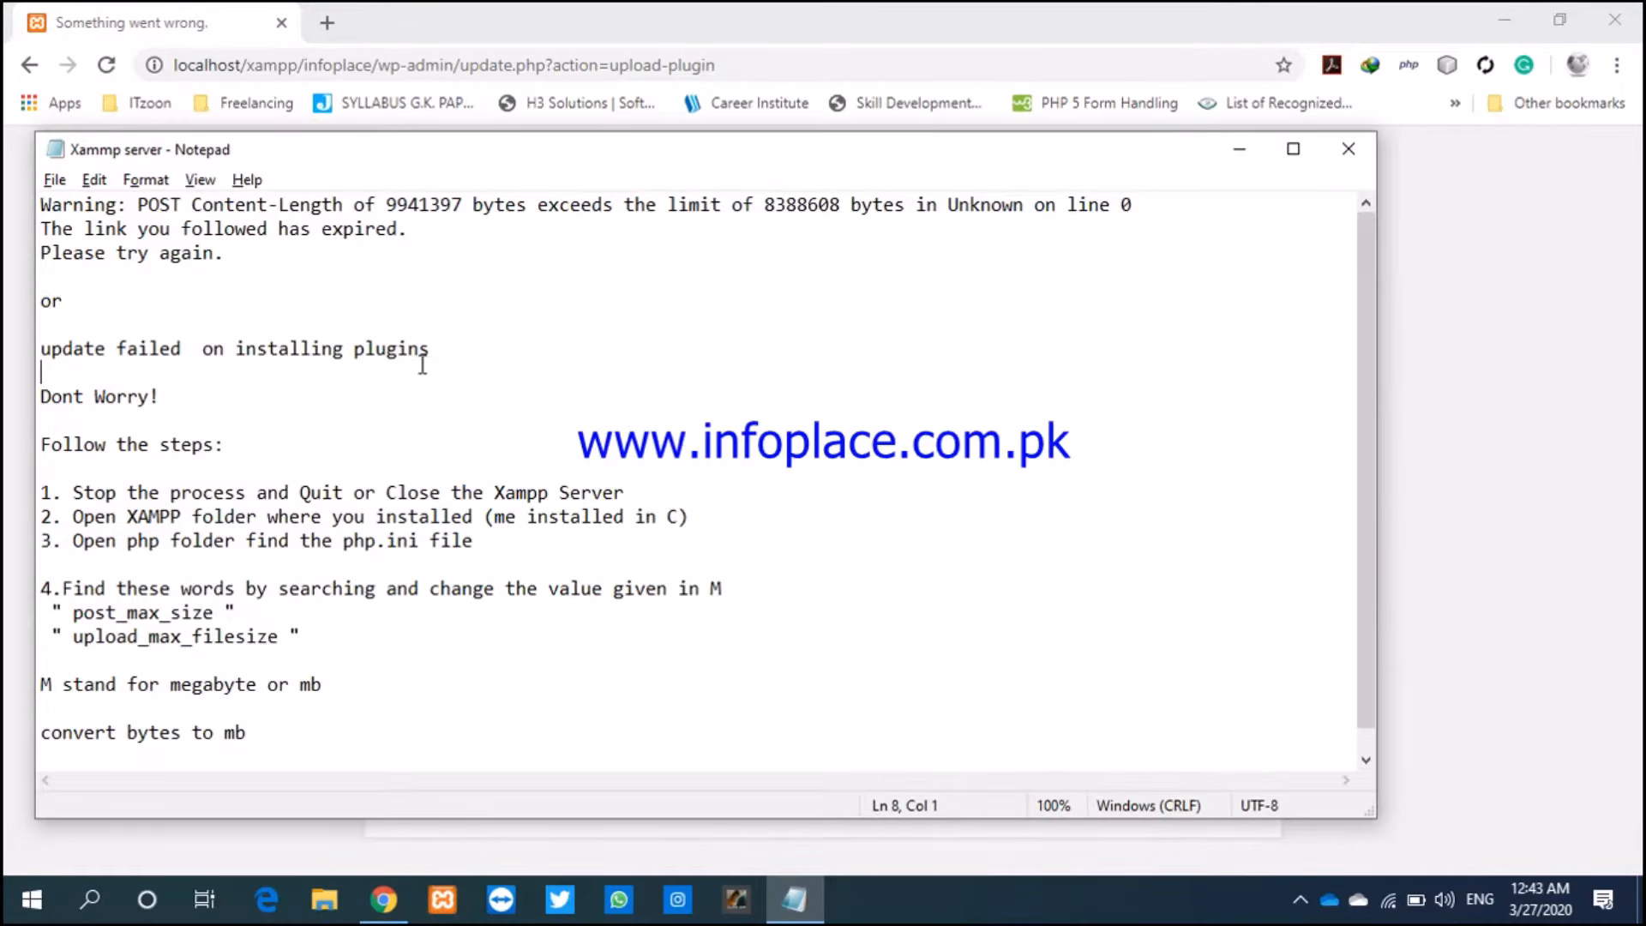
pyautogui.moveTo(225, 253); pyautogui.dragTo(6, 195)
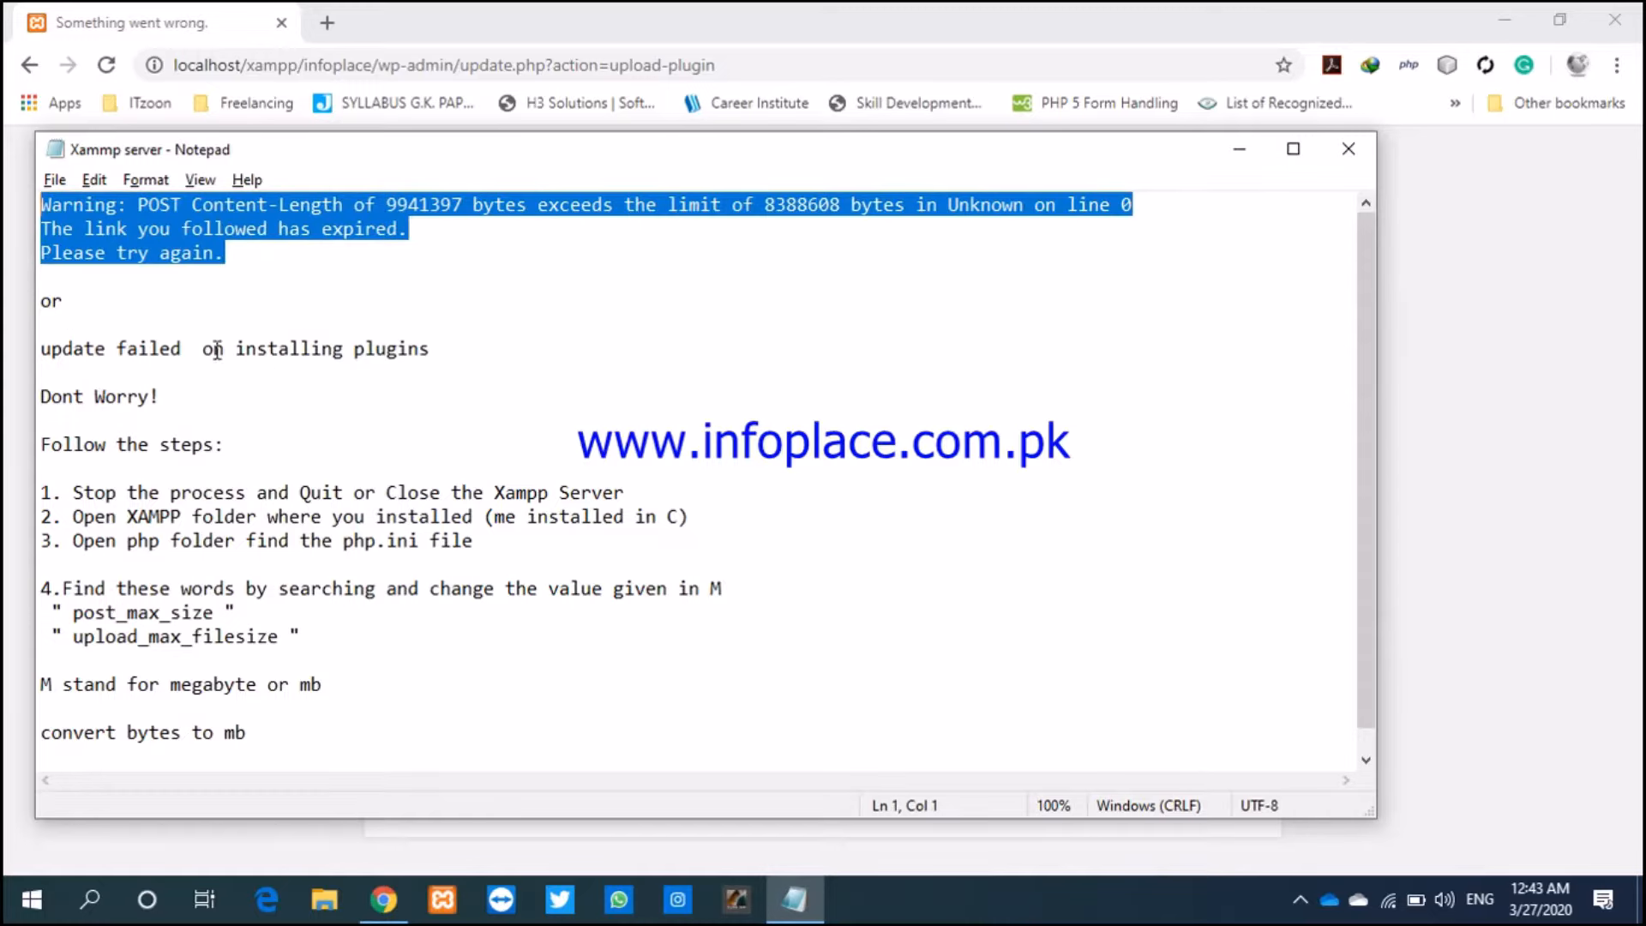
pyautogui.moveTo(449, 341); pyautogui.dragTo(43, 290)
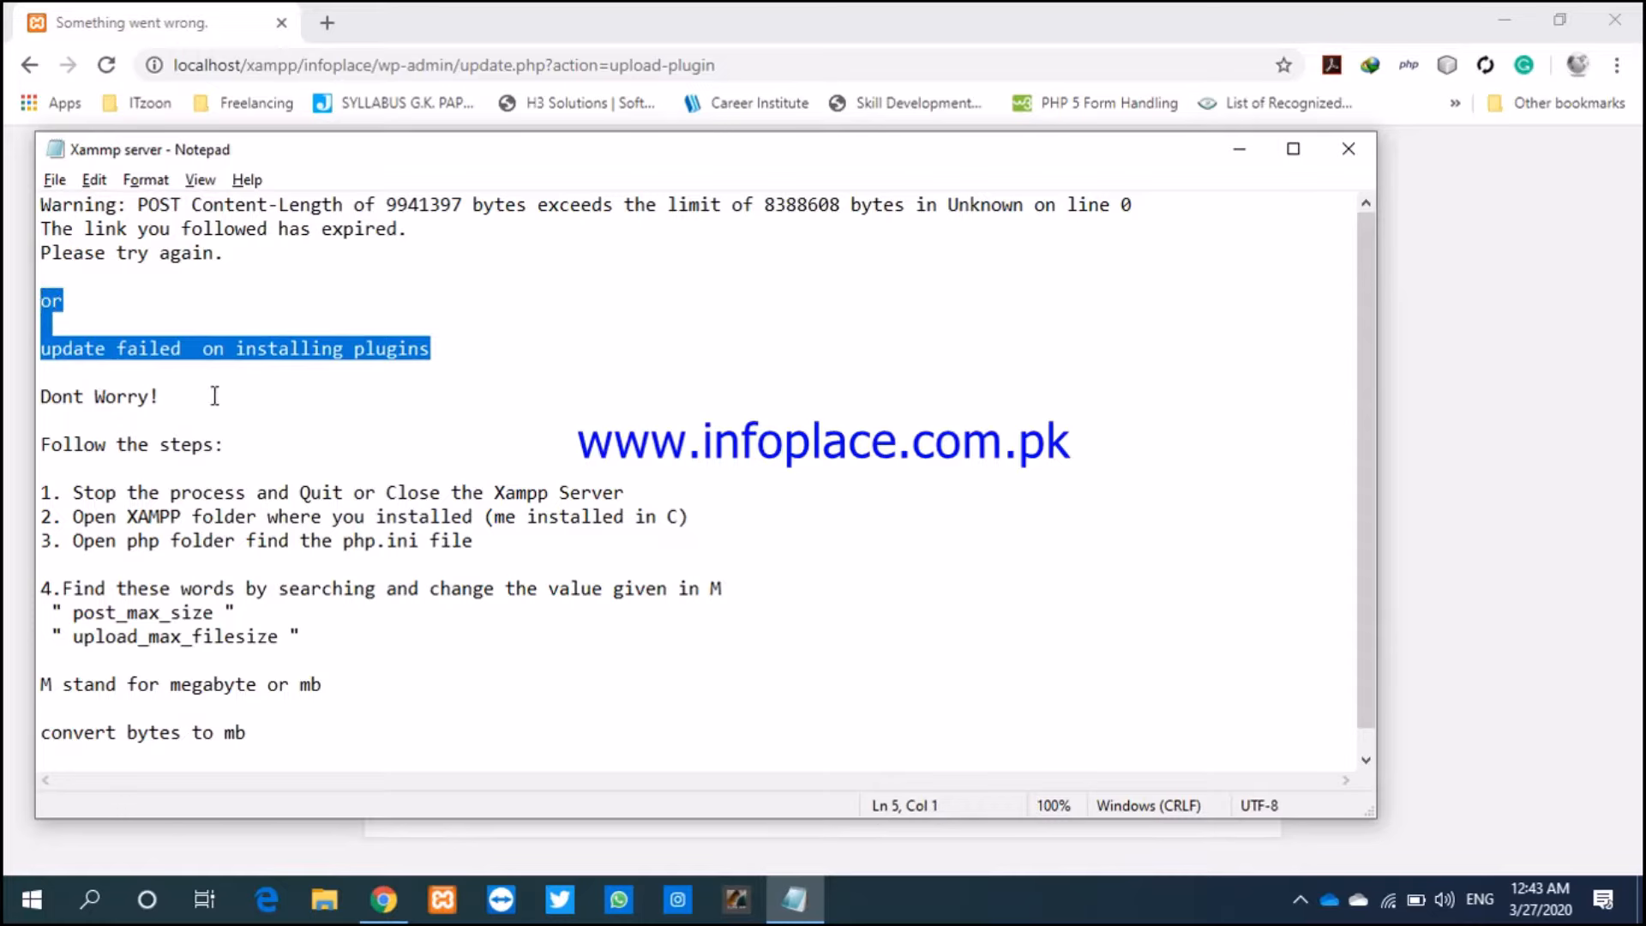
pyautogui.moveTo(186, 396); pyautogui.dragTo(41, 395)
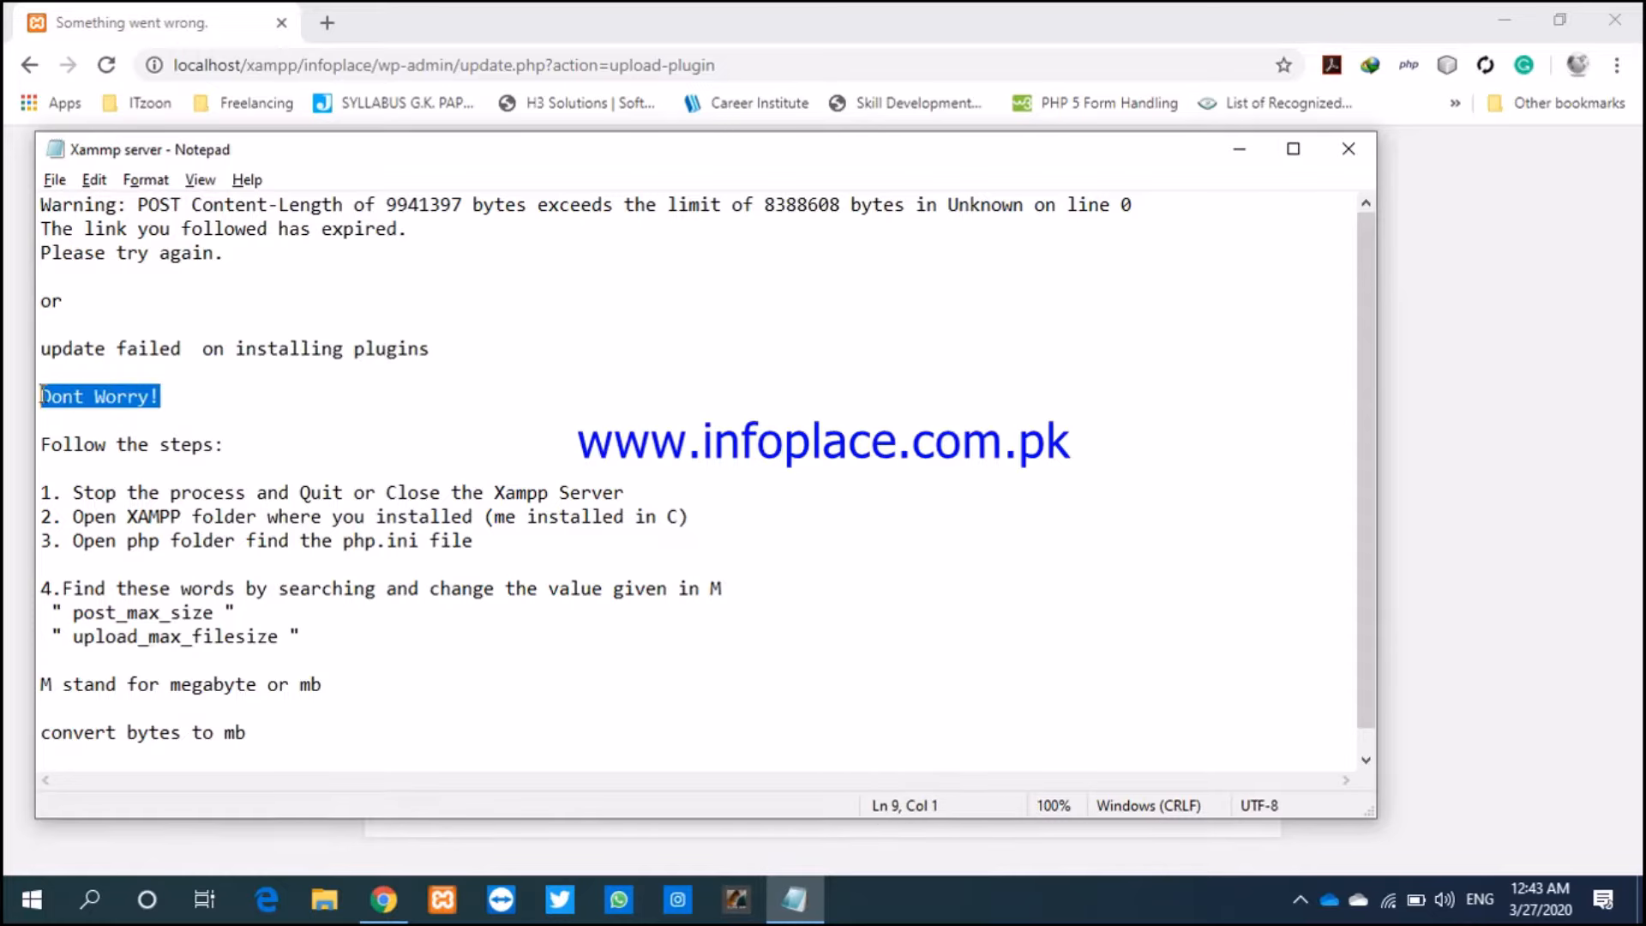
pyautogui.click(210, 400)
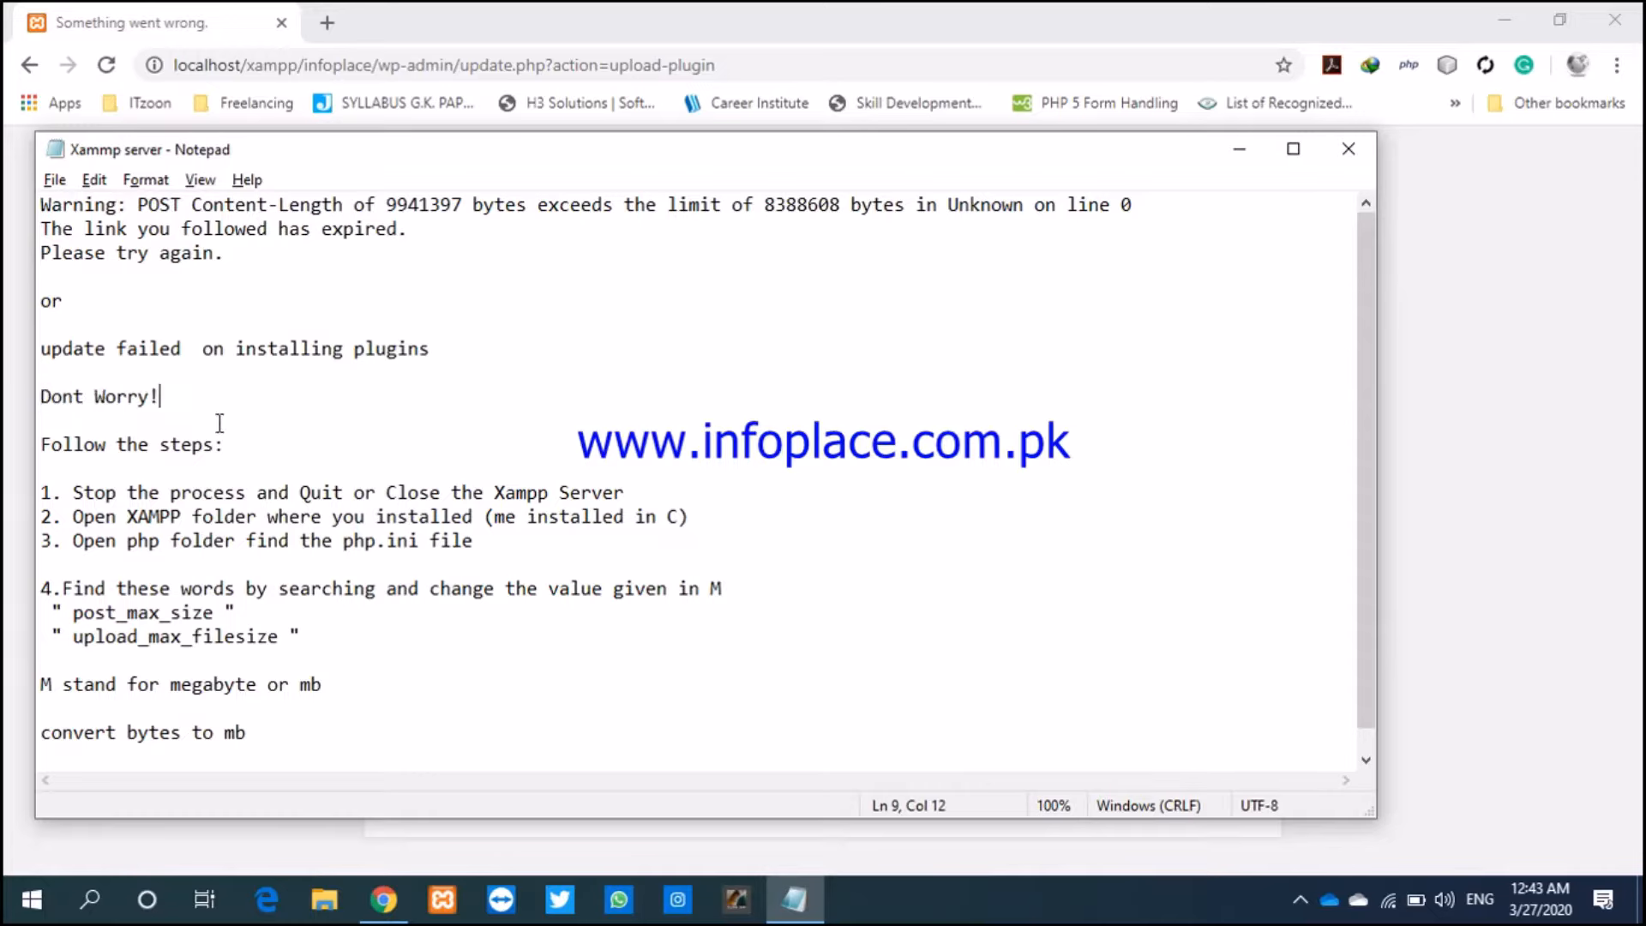
pyautogui.moveTo(226, 445); pyautogui.dragTo(5, 446)
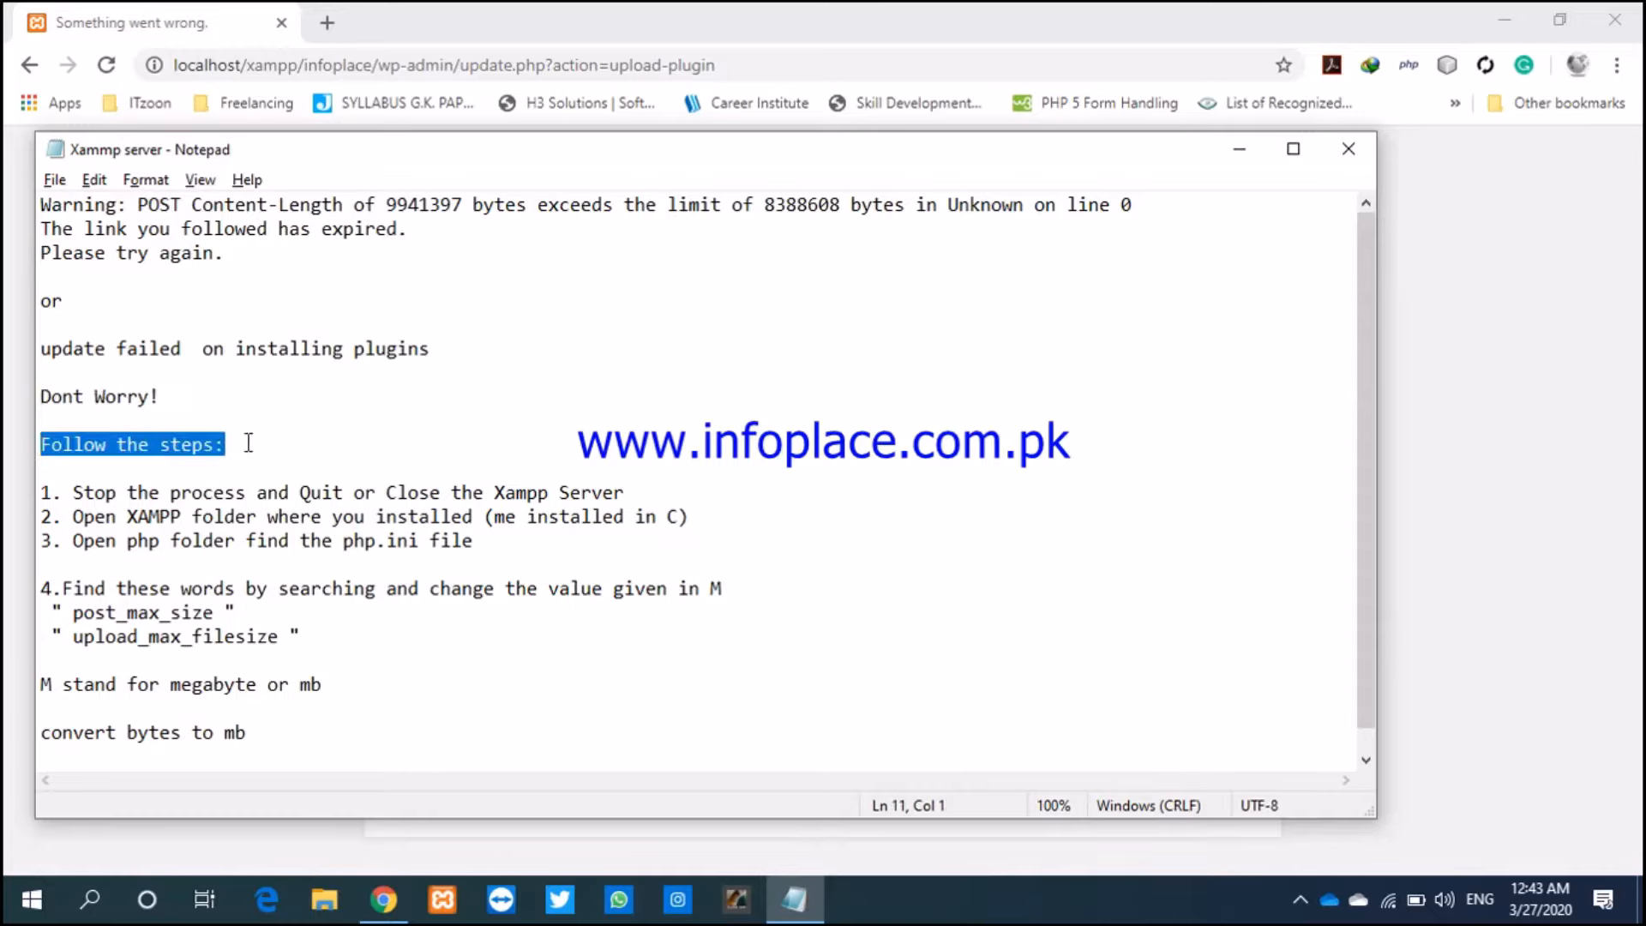
pyautogui.click(277, 439)
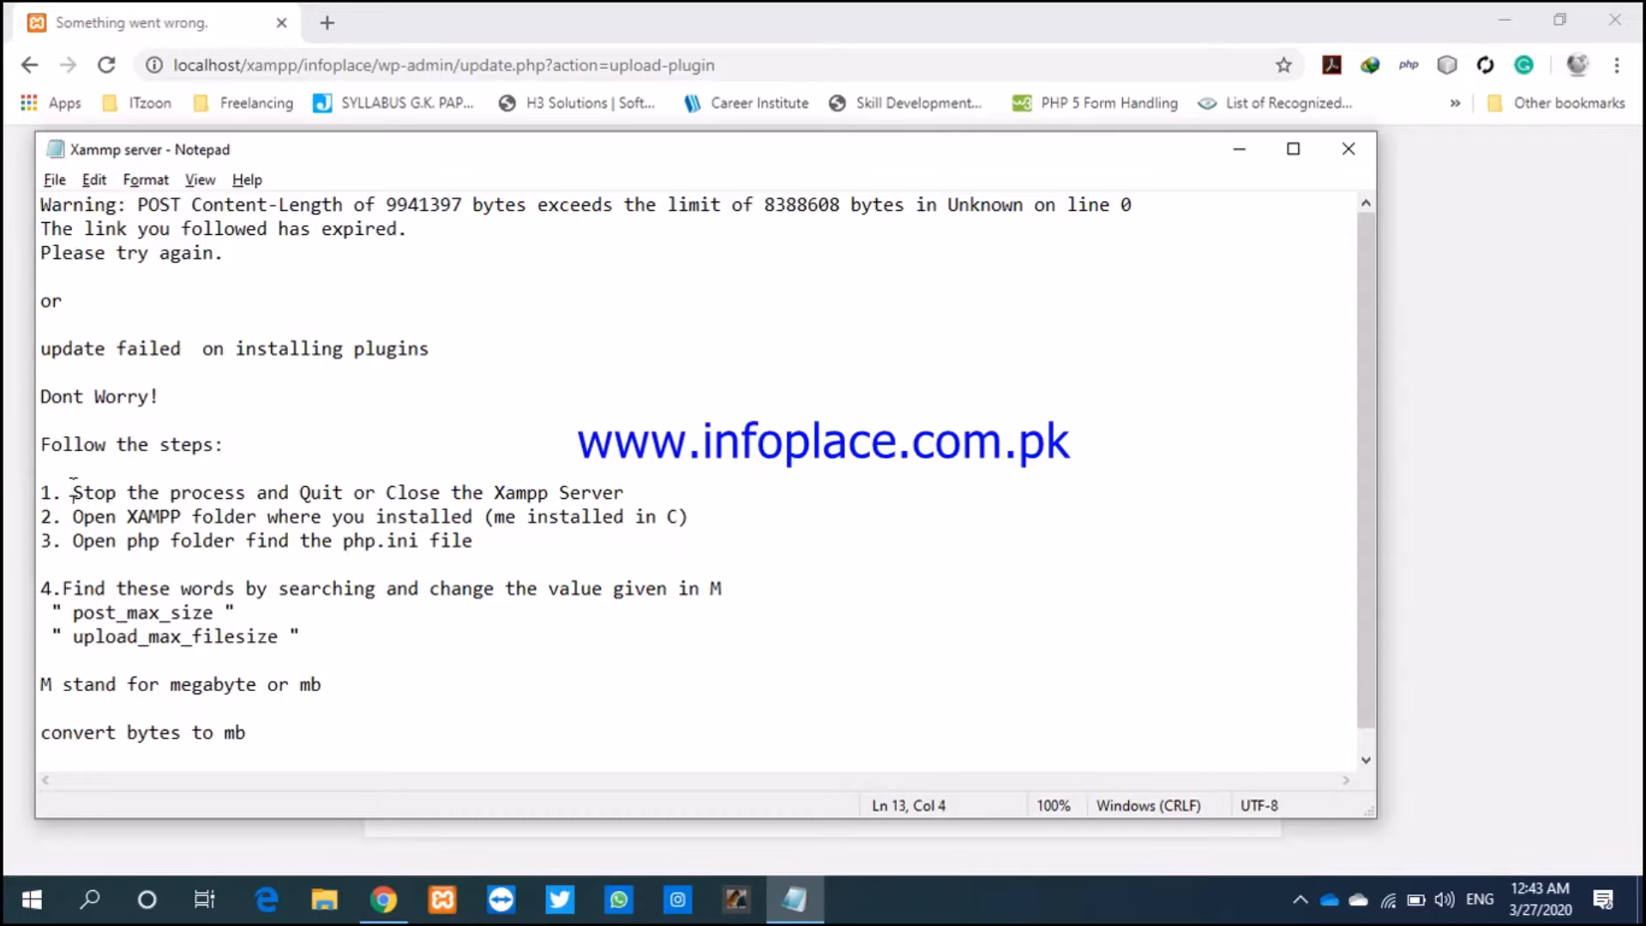
pyautogui.moveTo(73, 491); pyautogui.dragTo(627, 493)
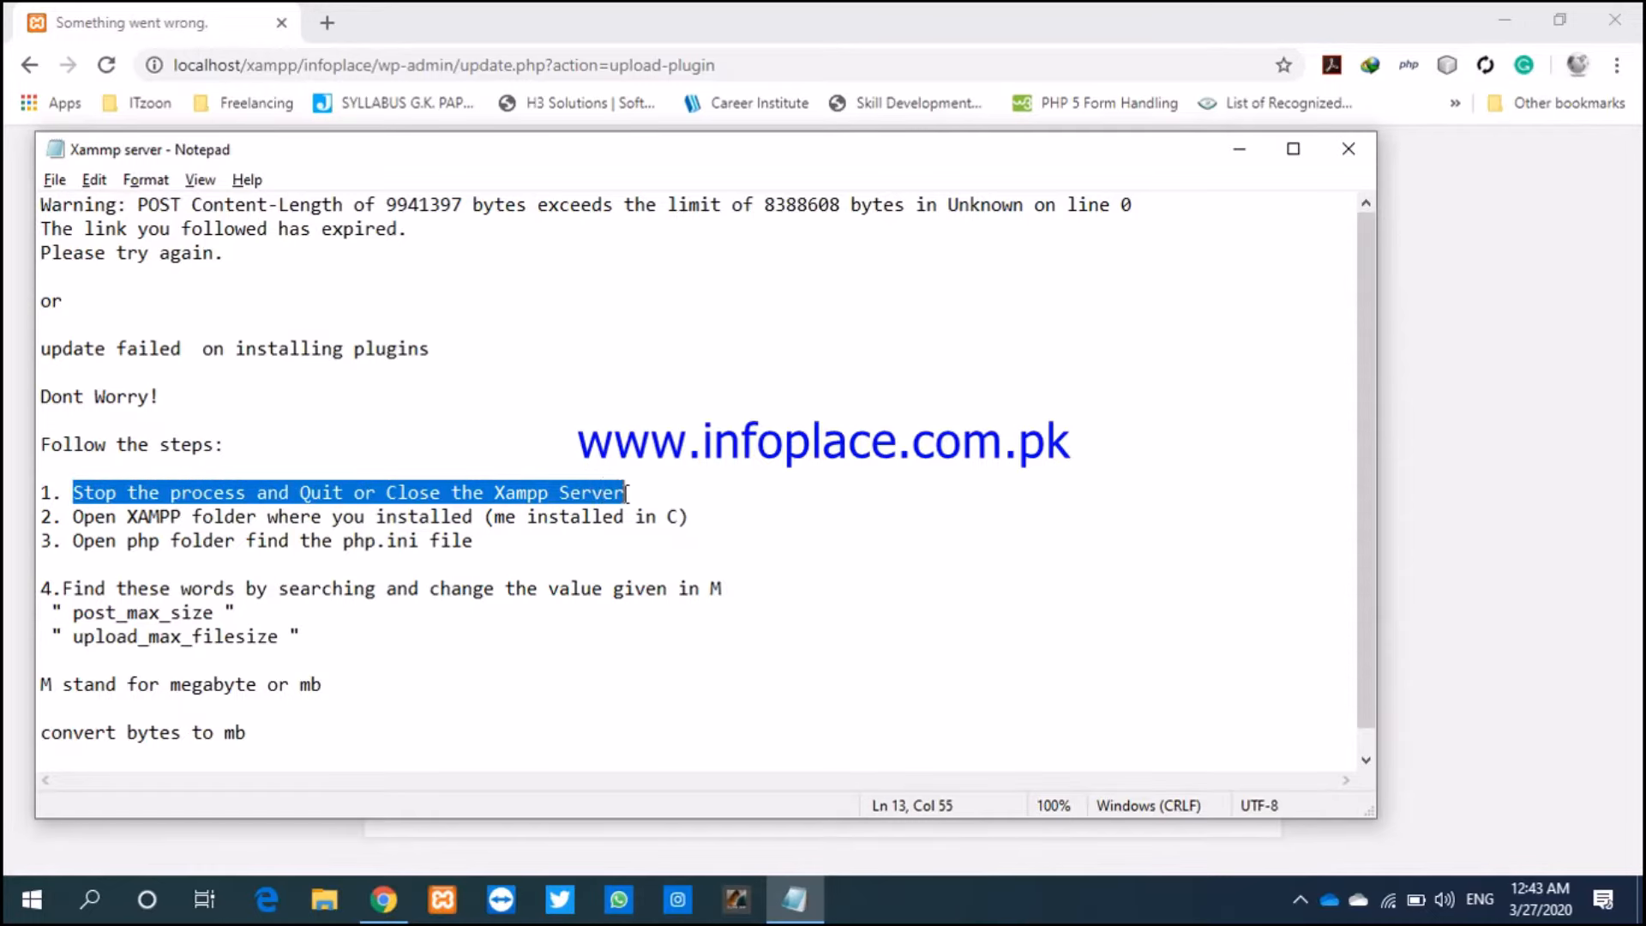
pyautogui.click(751, 414)
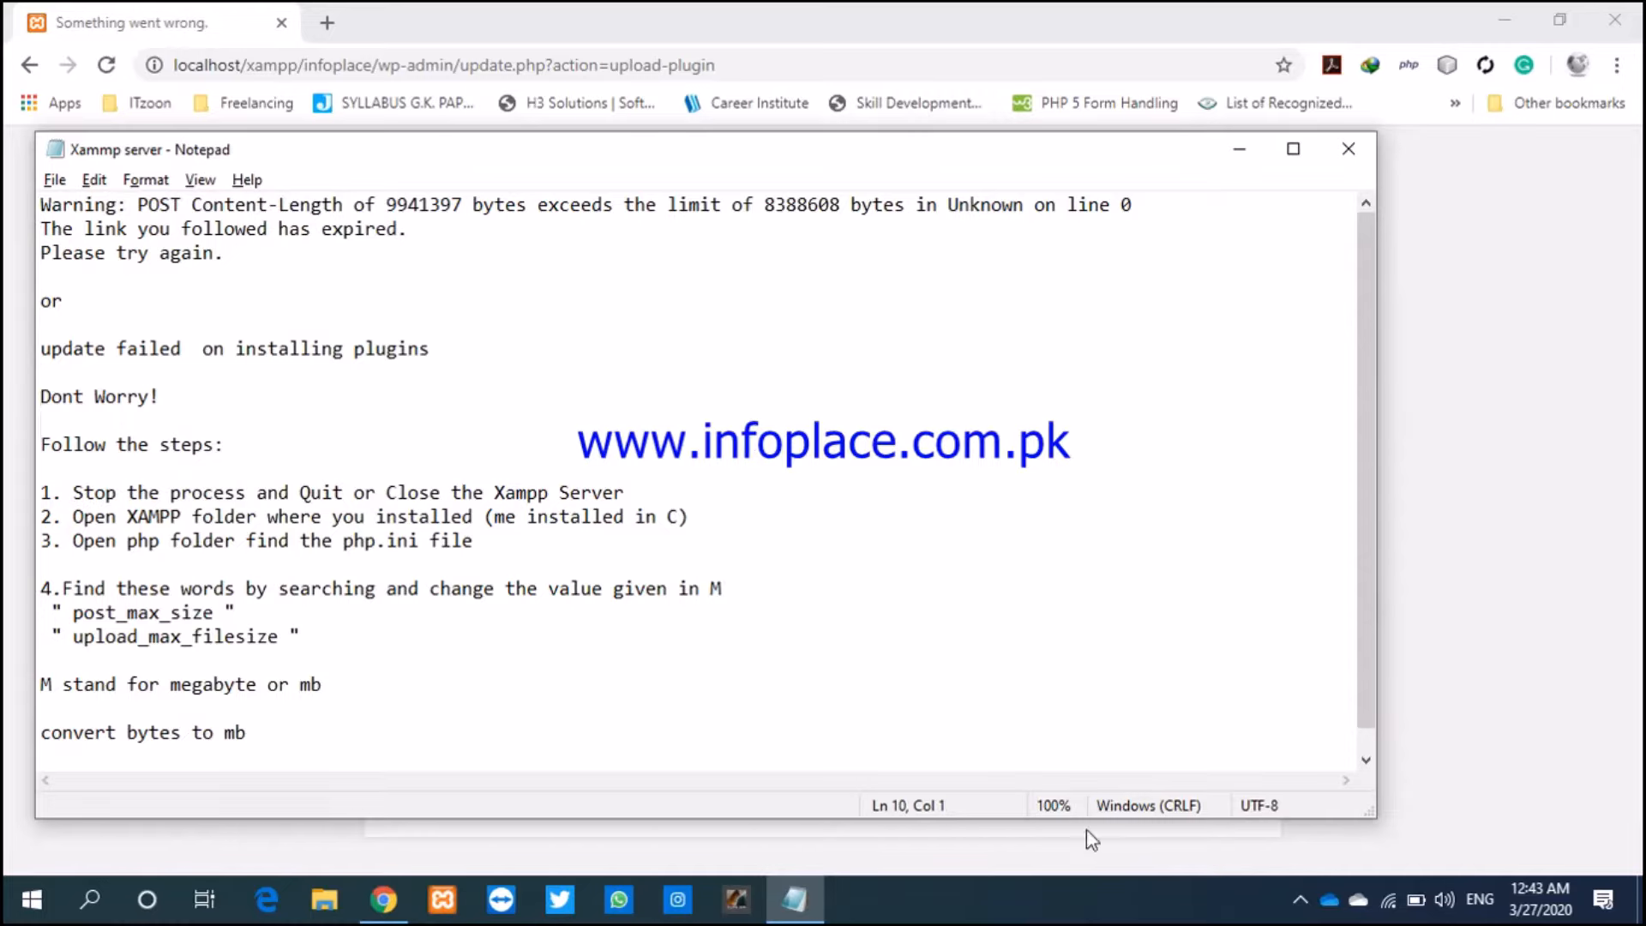
# Step: Open the XAMPP Control Panel, stop the Apache and MySQL modules, and close its window
pyautogui.click(1300, 898)
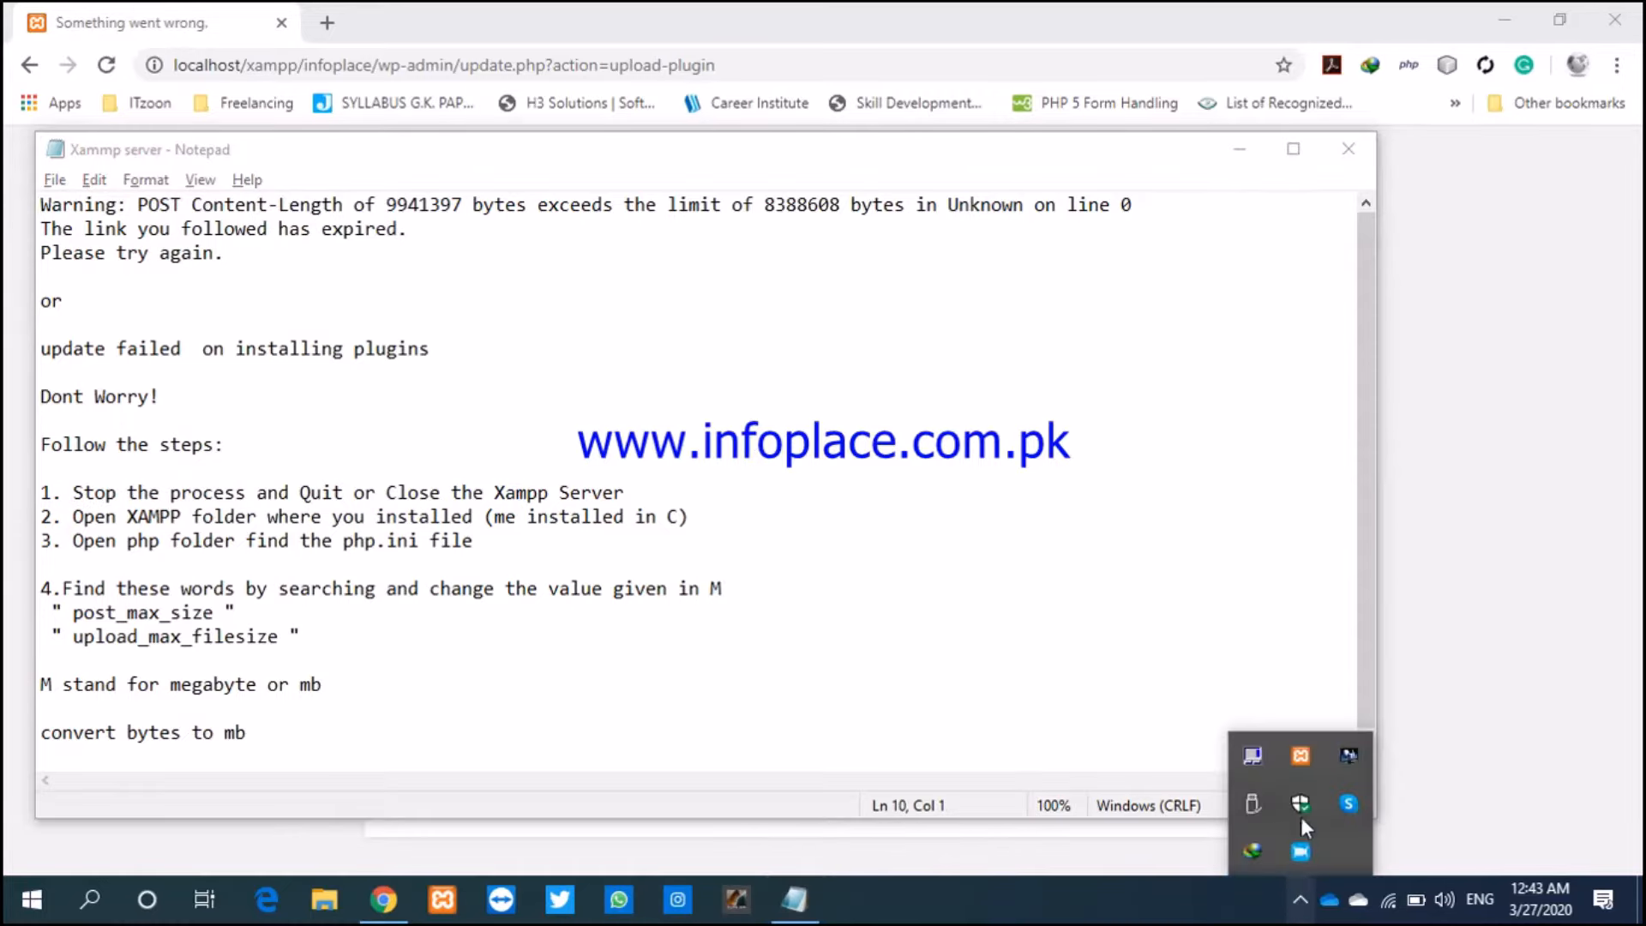
pyautogui.click(1301, 755)
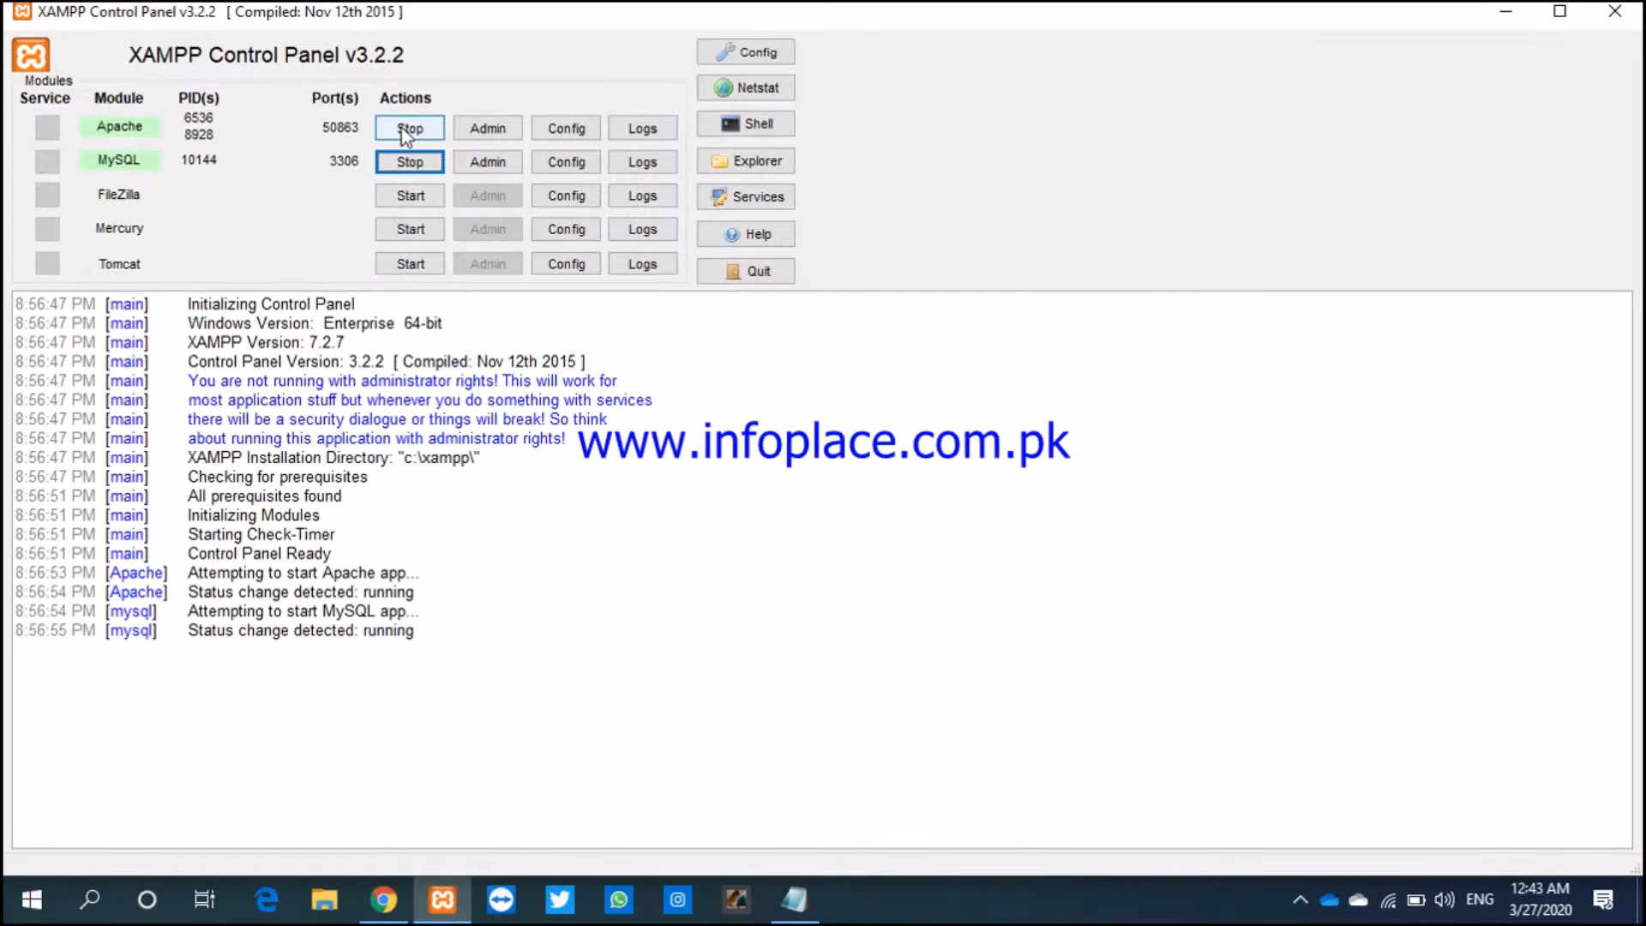
pyautogui.click(403, 127)
pyautogui.click(408, 161)
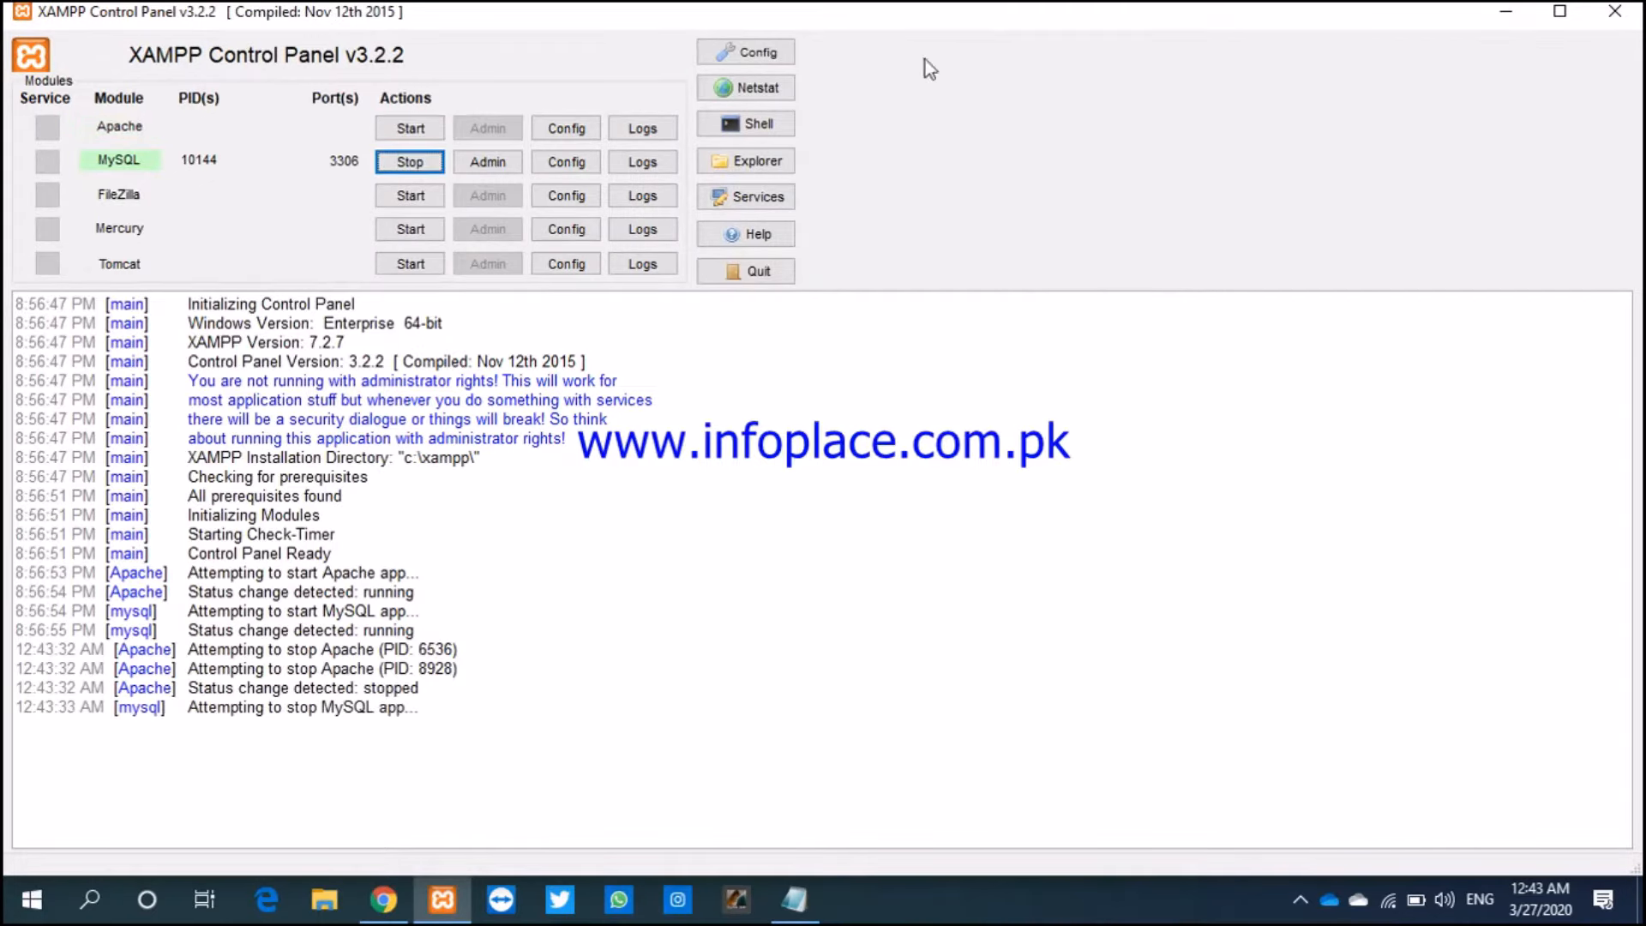
pyautogui.click(1615, 11)
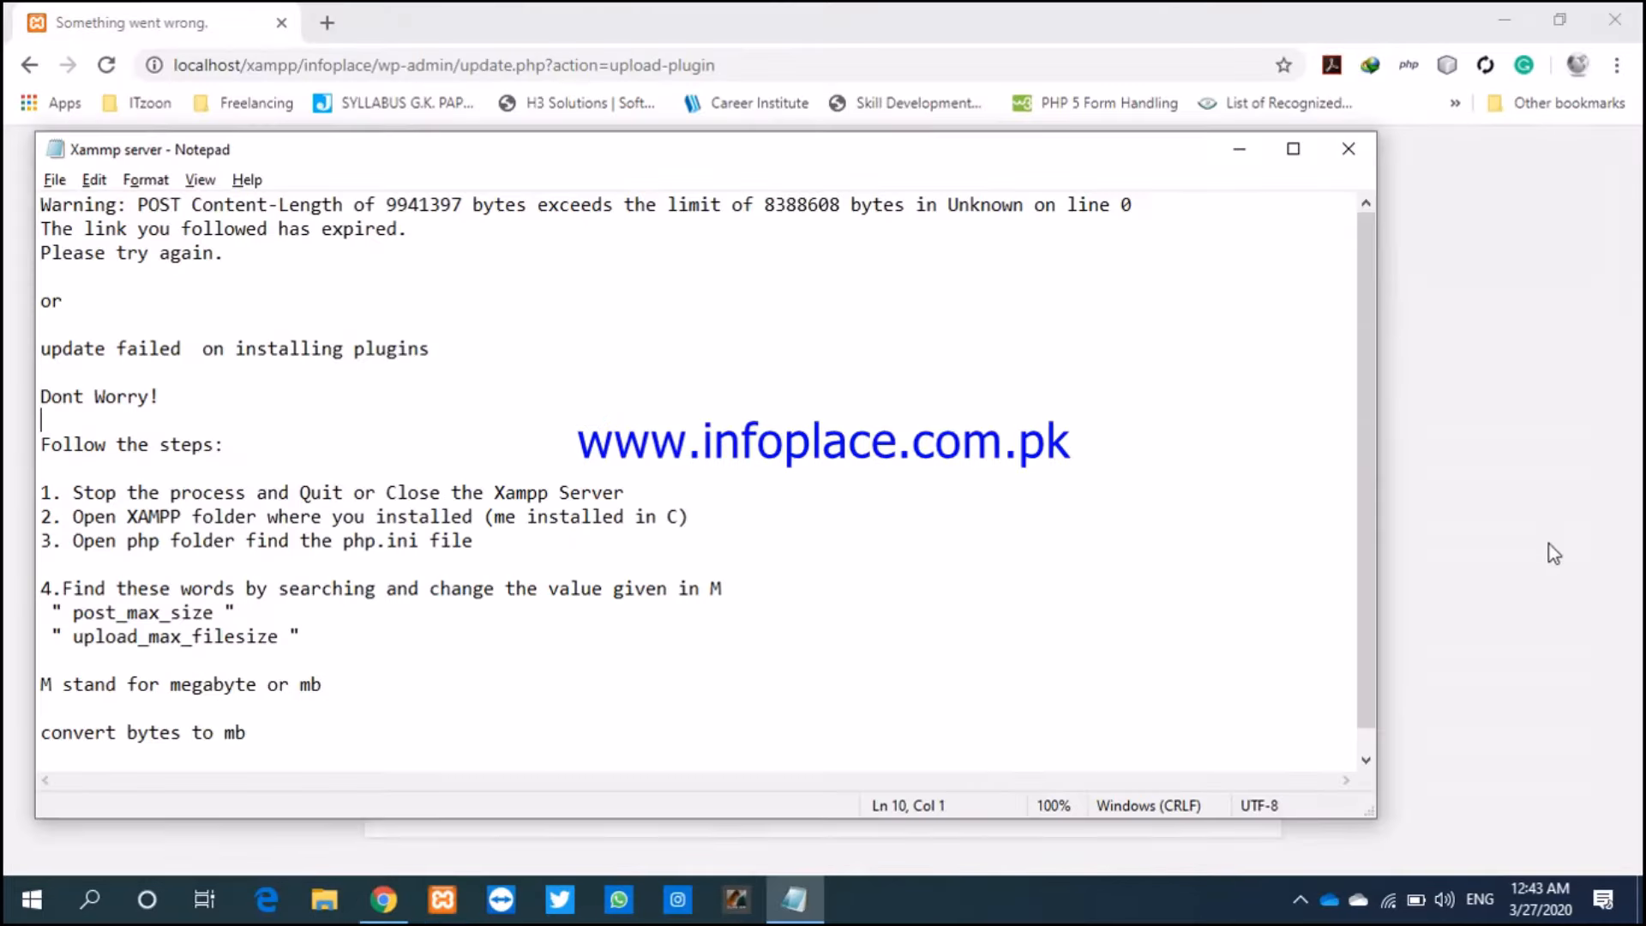
# Step: Quit the XAMPP Control Panel still running in the background
pyautogui.click(1300, 891)
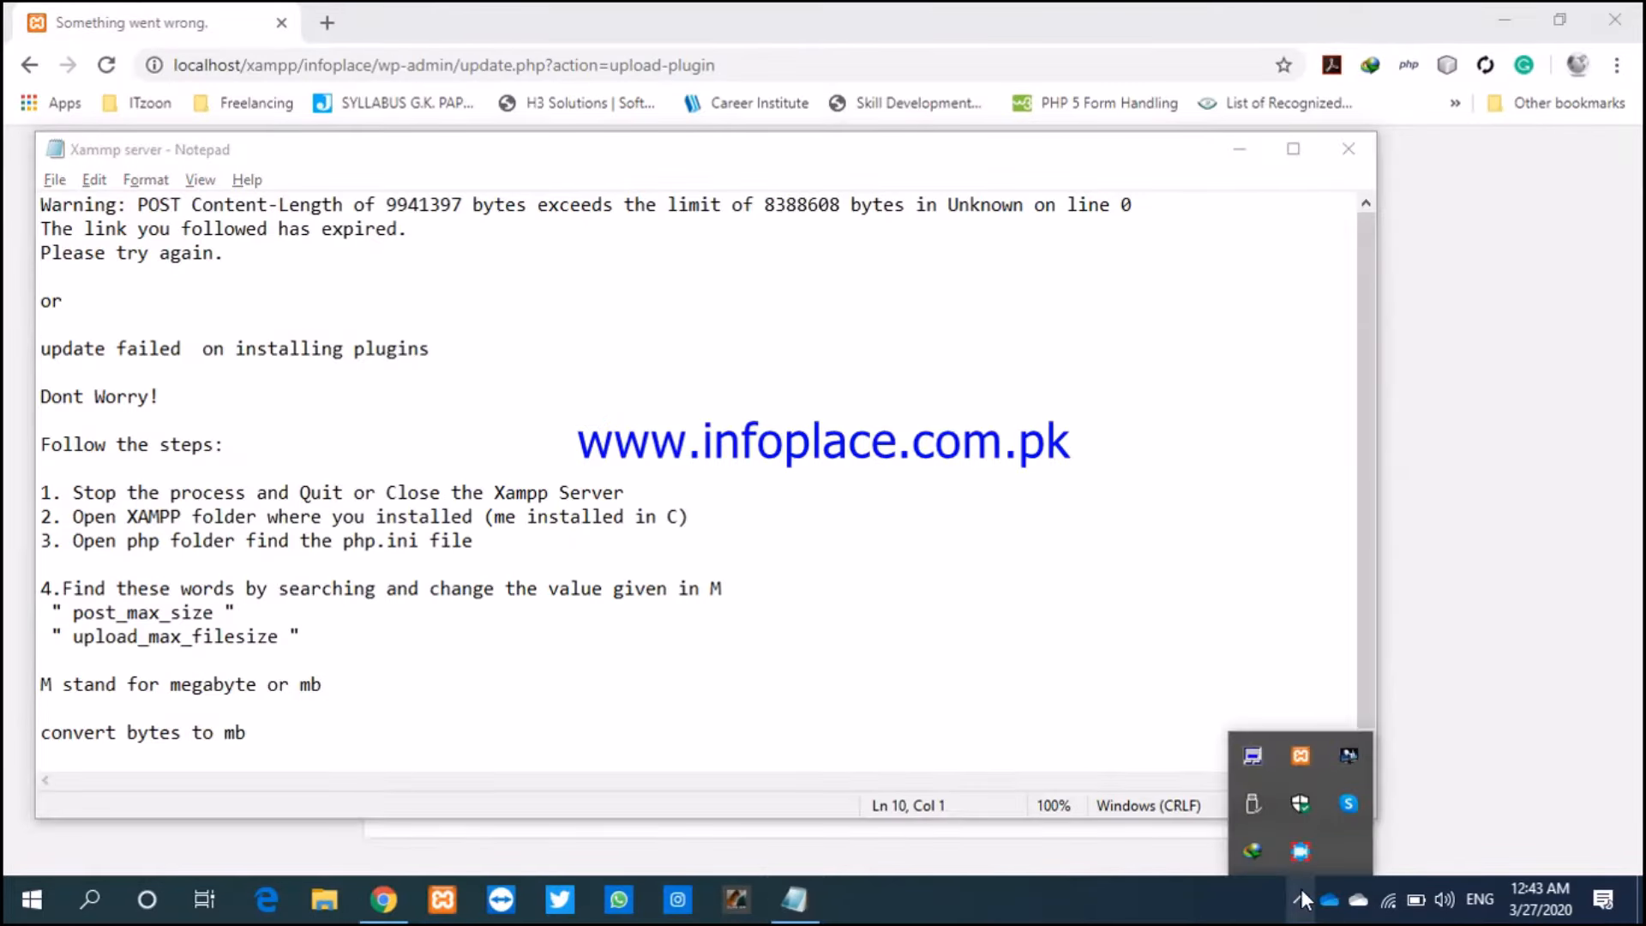
pyautogui.rightClick(1305, 765)
pyautogui.click(1351, 744)
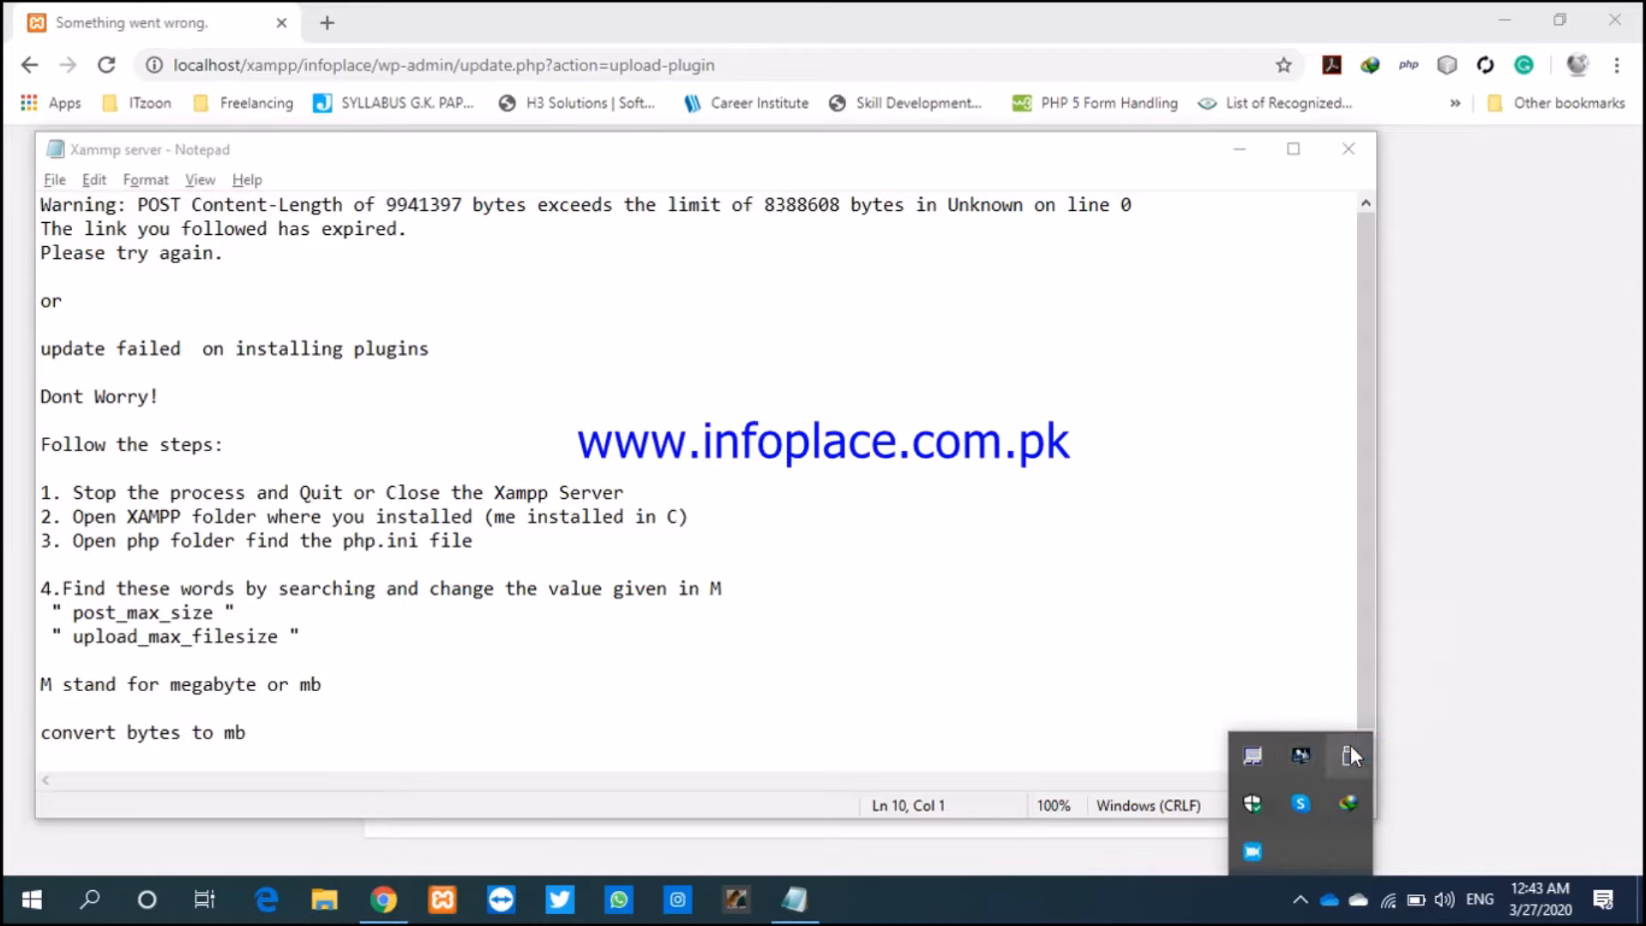
# Step: Highlight instruction 2 in the notes, and in File Explorer open C:\xampp\php to locate the php configuration file
pyautogui.click(566, 568)
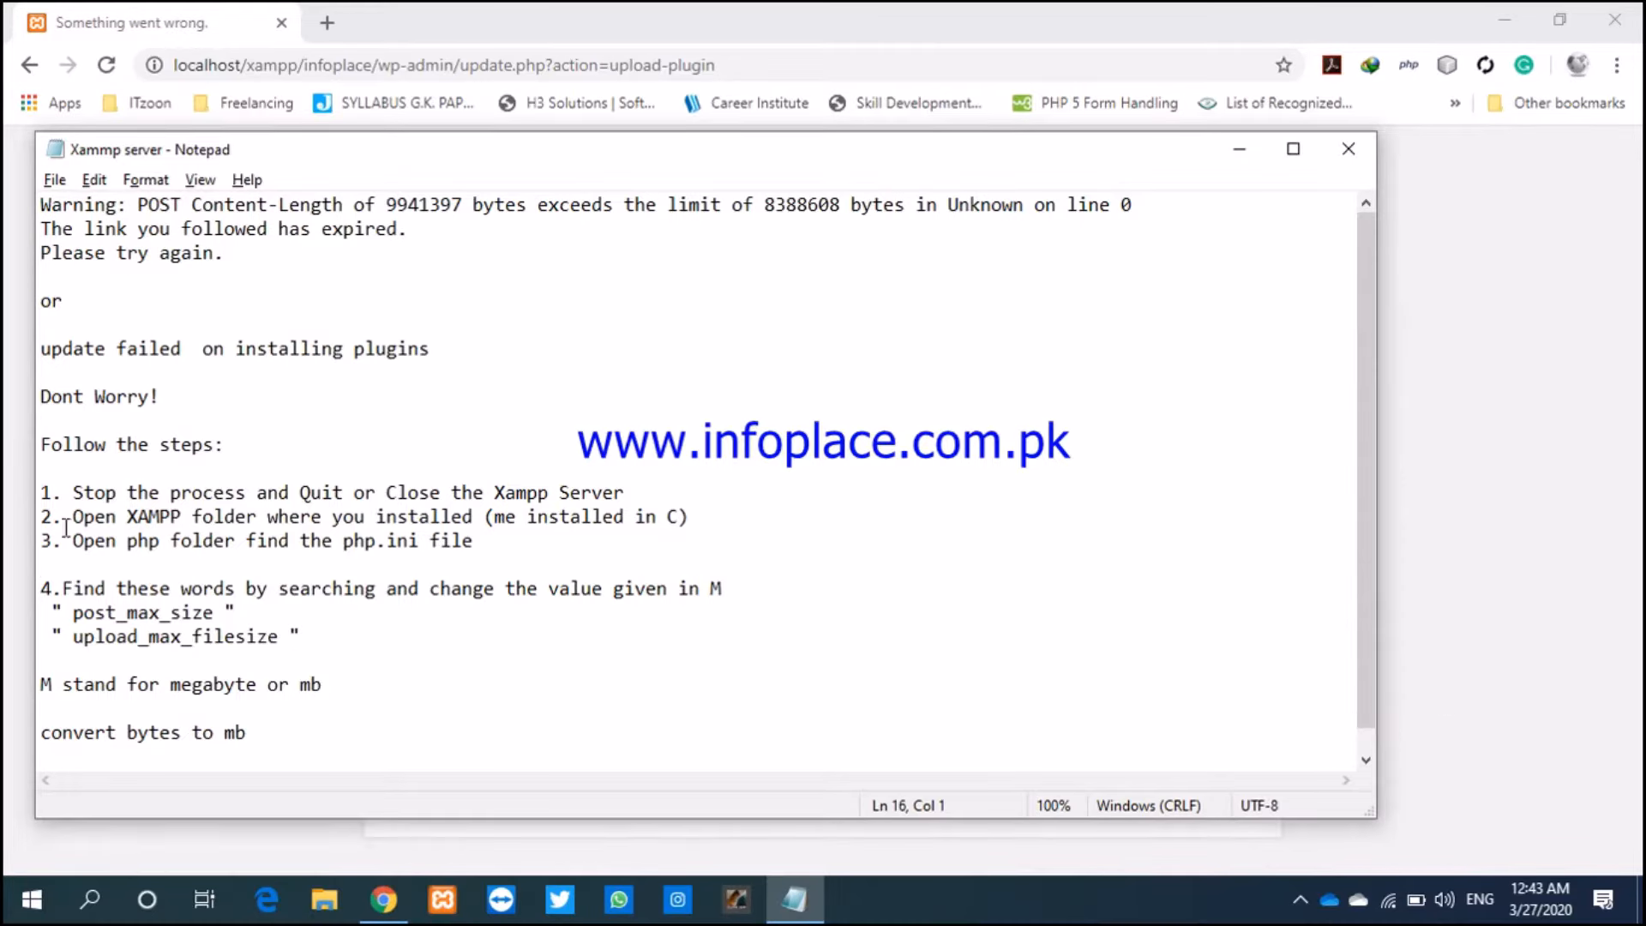
pyautogui.moveTo(61, 516); pyautogui.dragTo(688, 525)
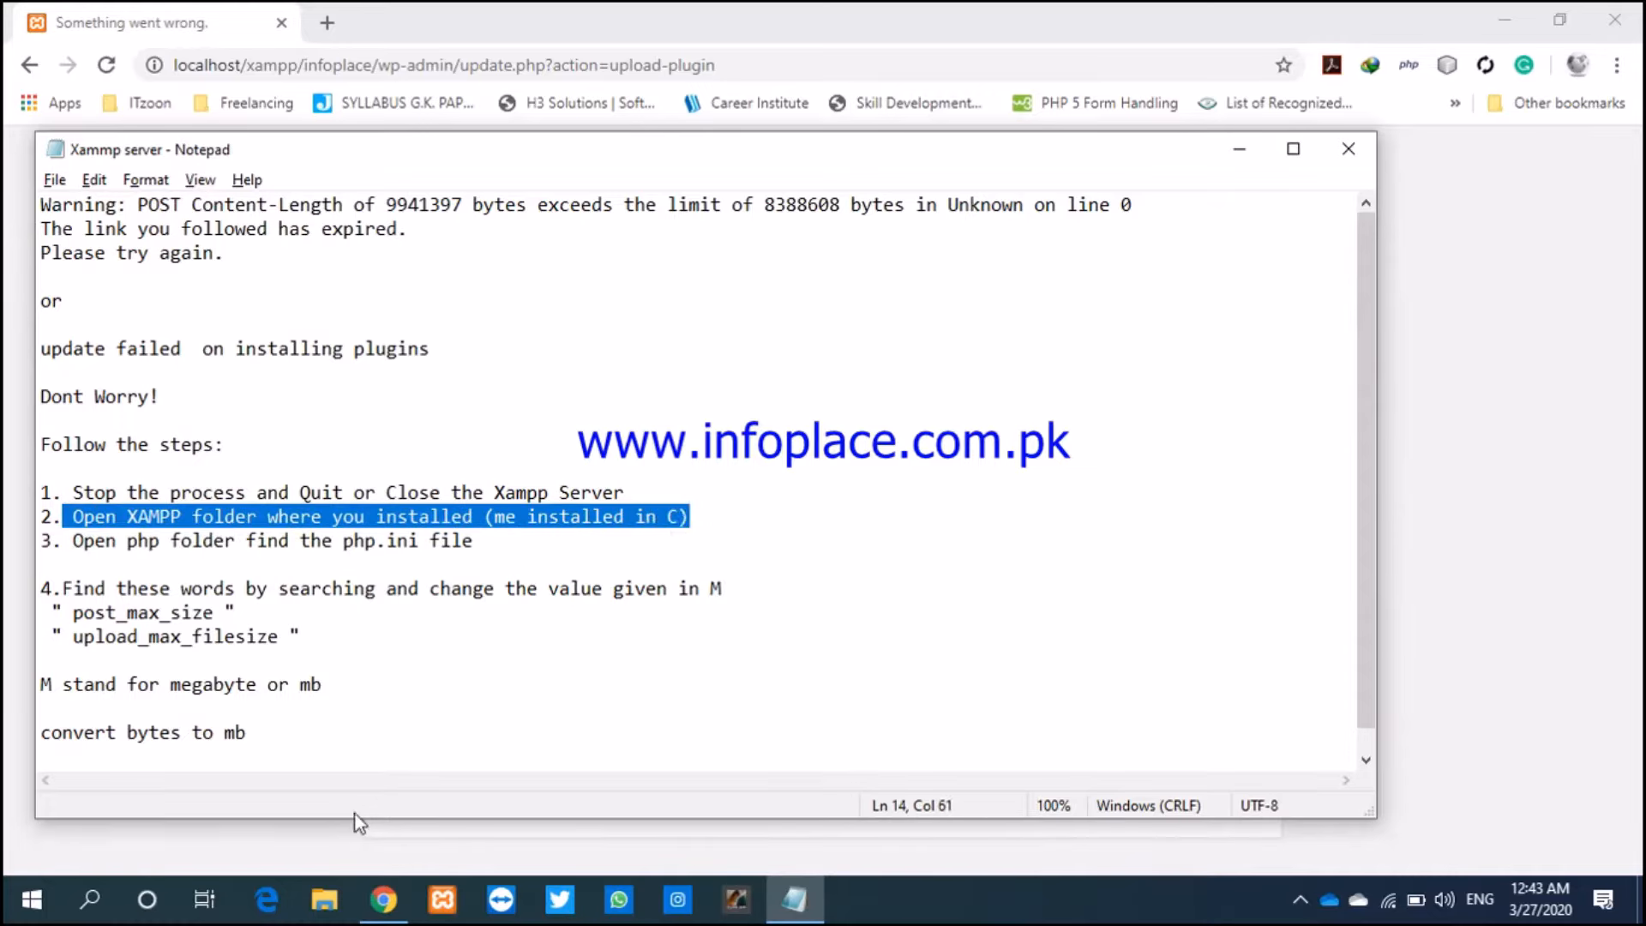
pyautogui.click(325, 908)
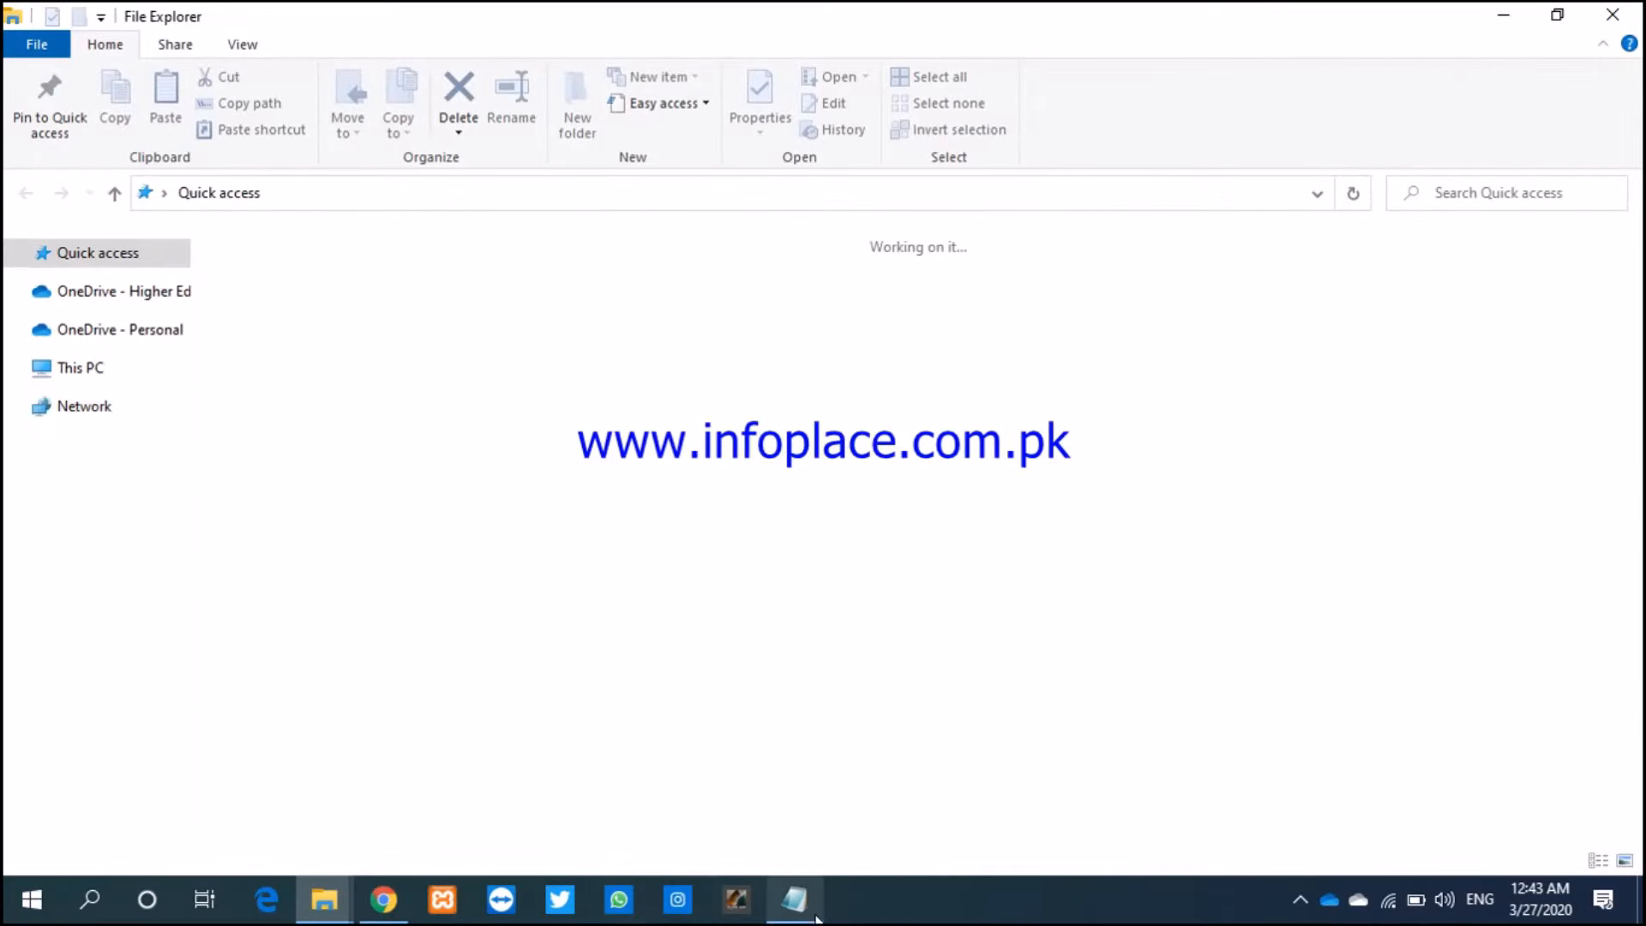
pyautogui.moveTo(817, 918)
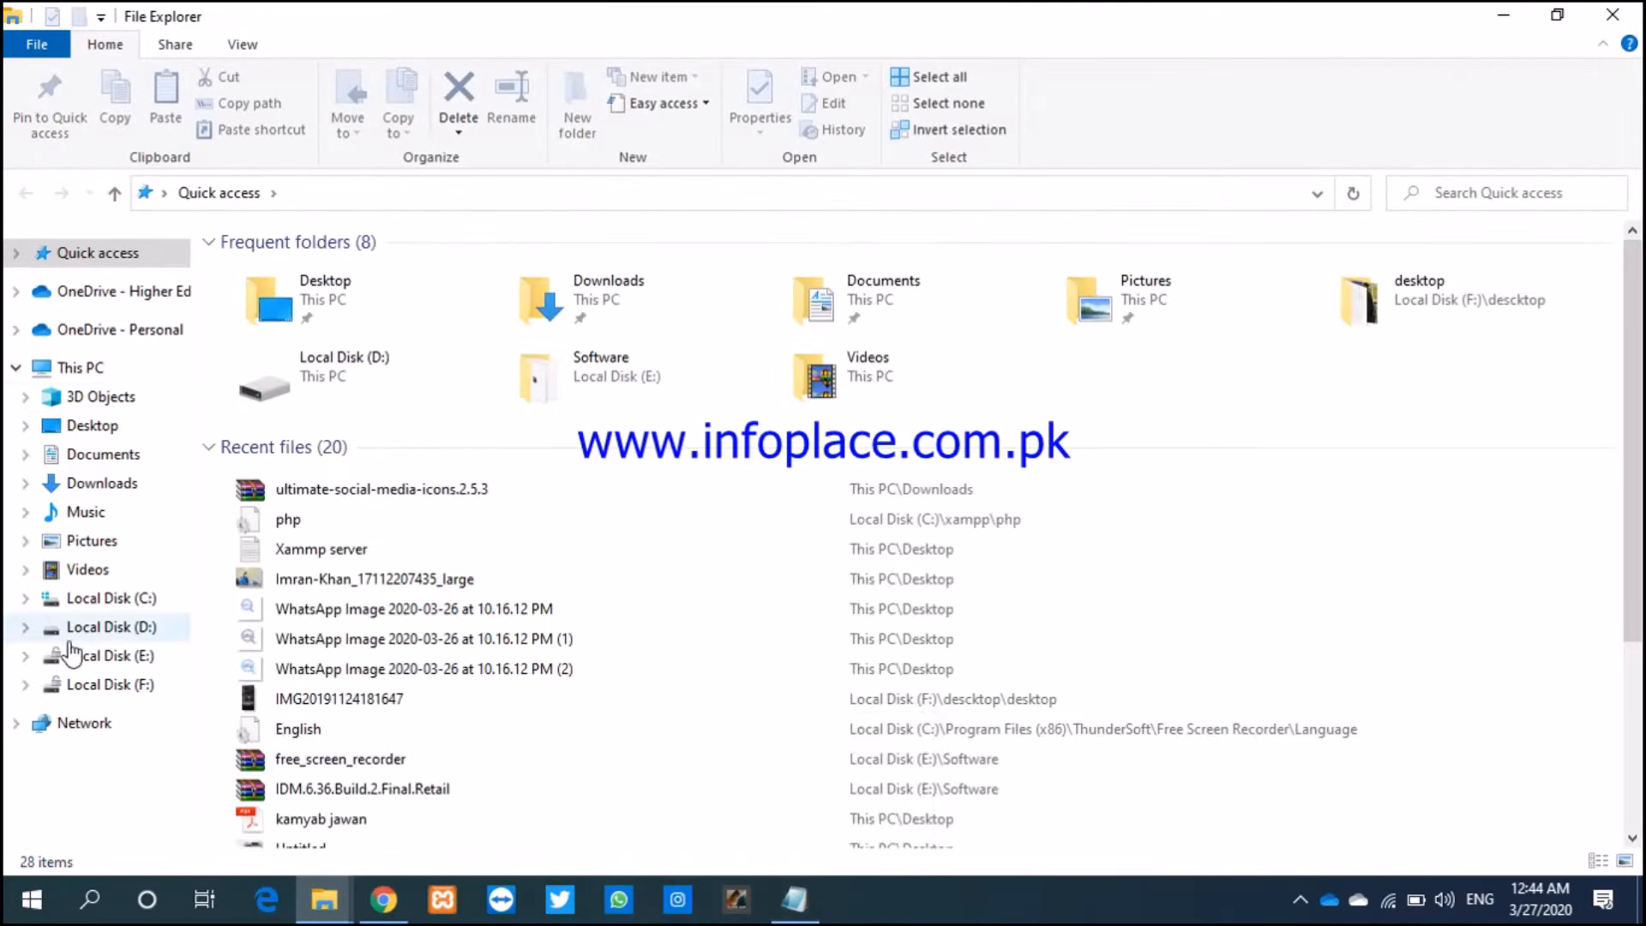
pyautogui.click(99, 604)
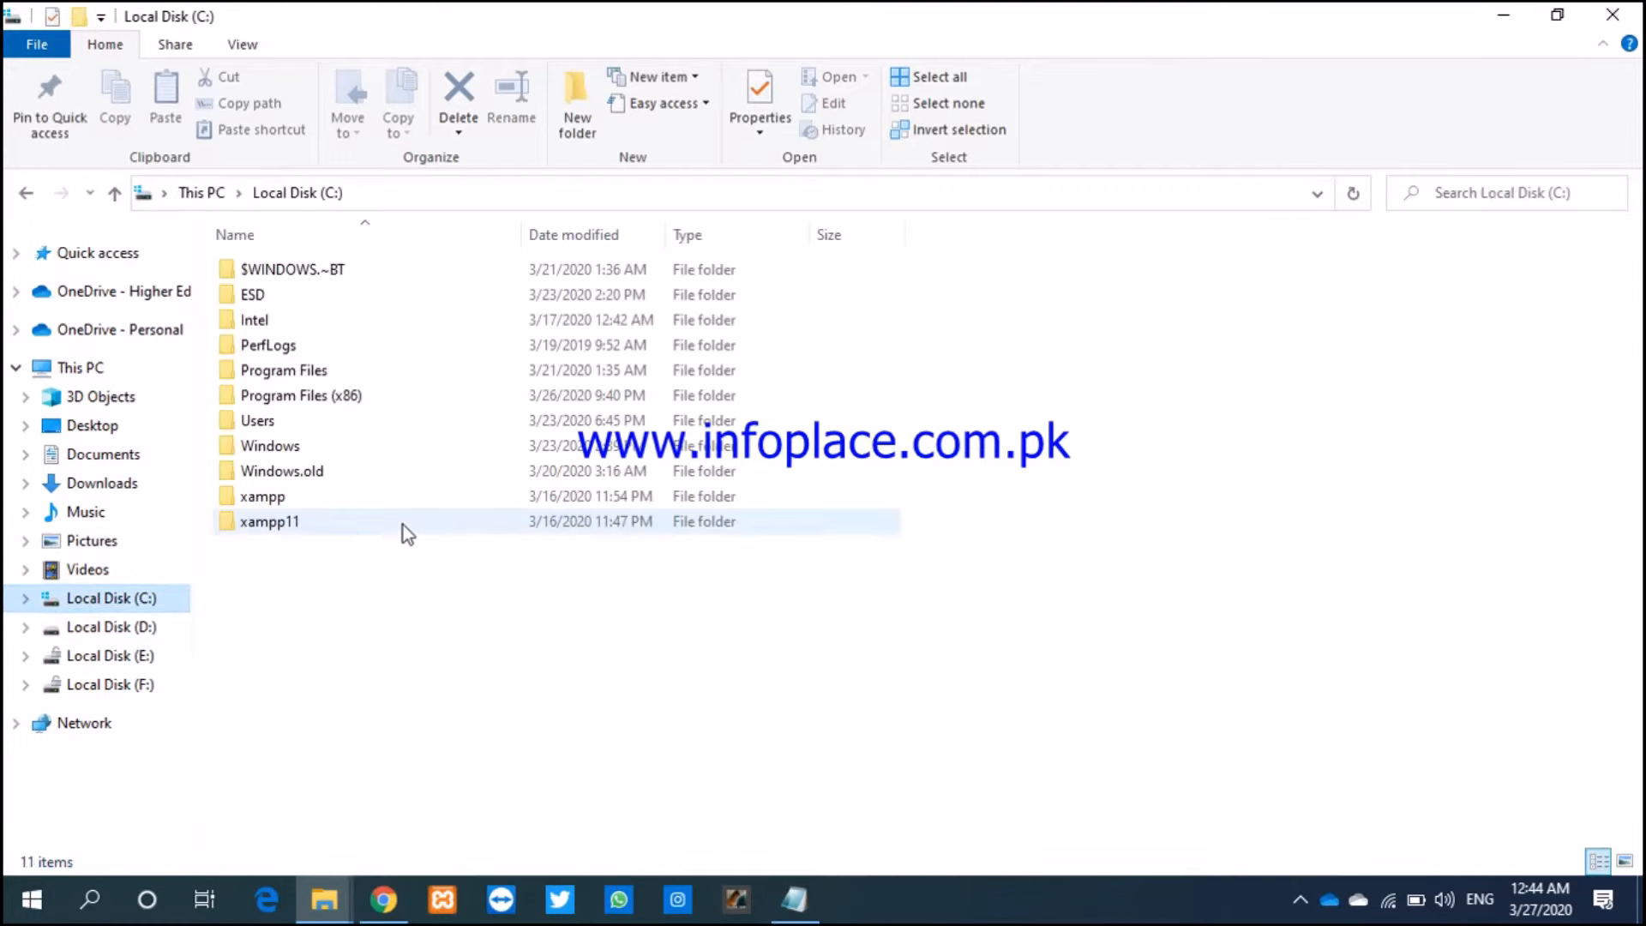
pyautogui.doubleClick(338, 497)
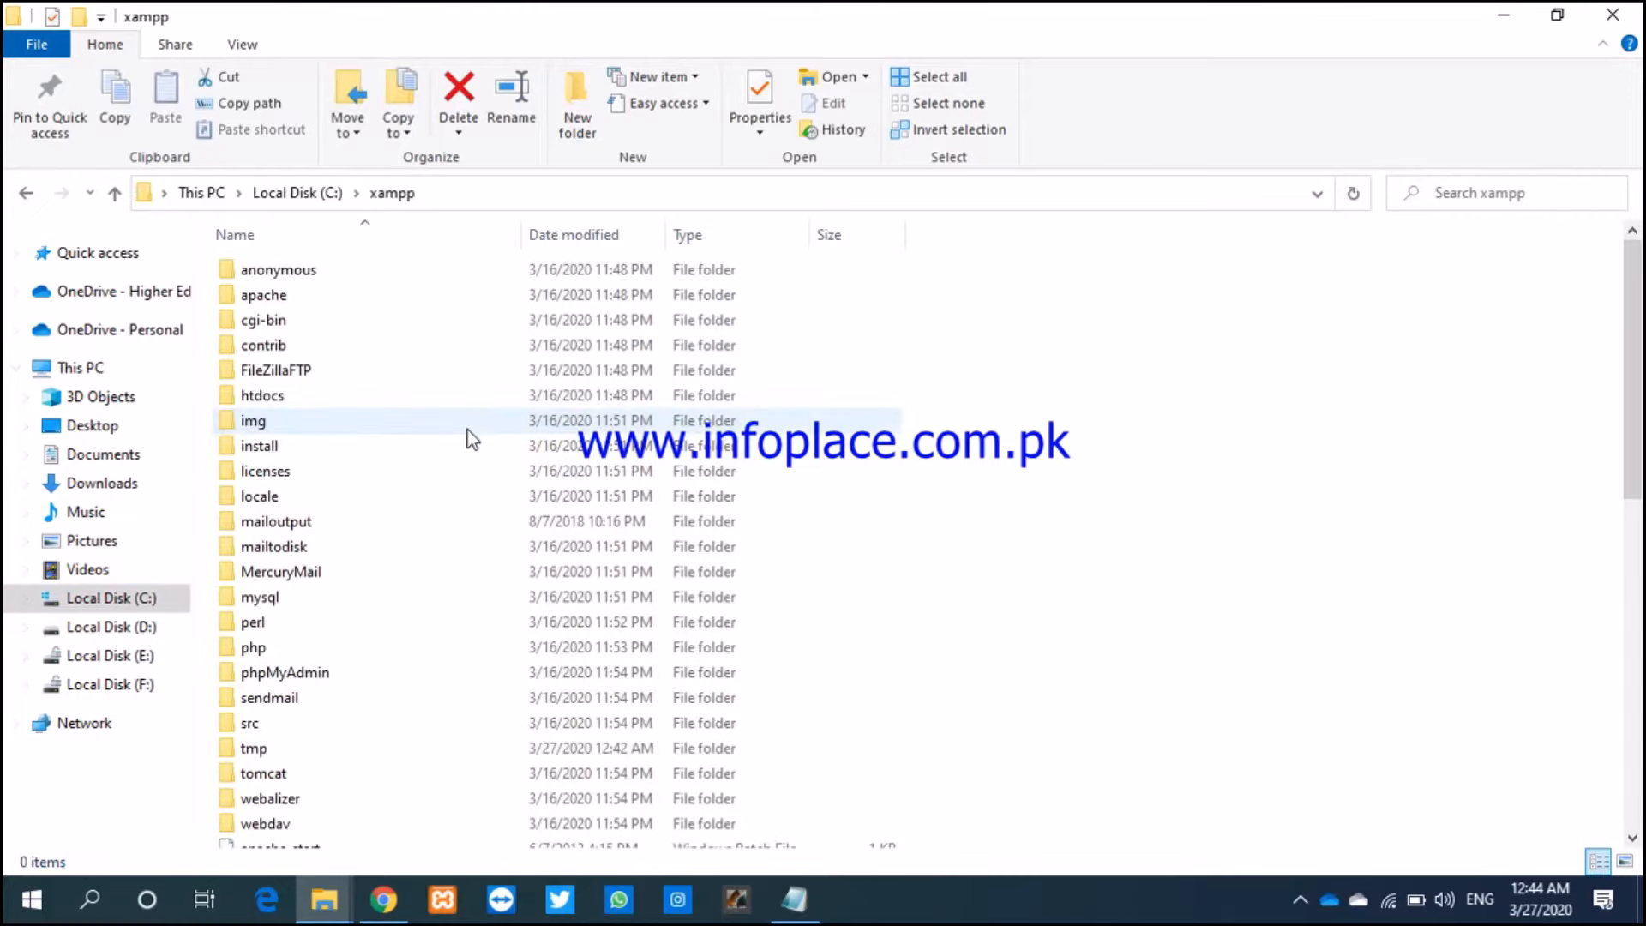
pyautogui.click(288, 653)
pyautogui.doubleClick(290, 652)
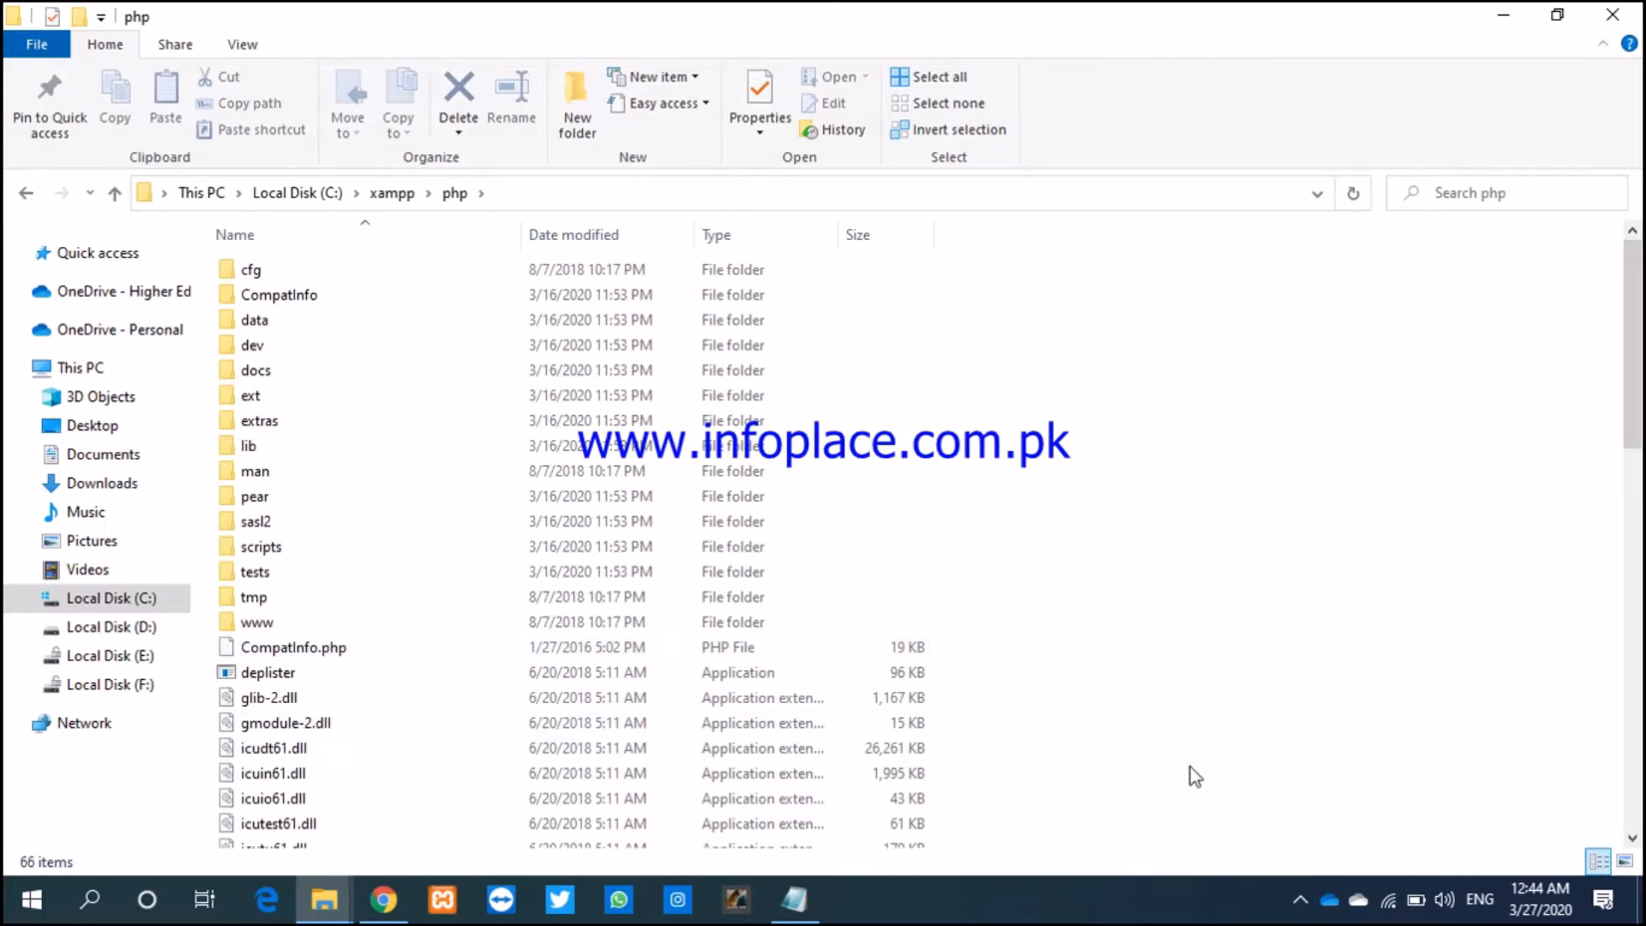
pyautogui.moveTo(1633, 420); pyautogui.dragTo(1641, 566)
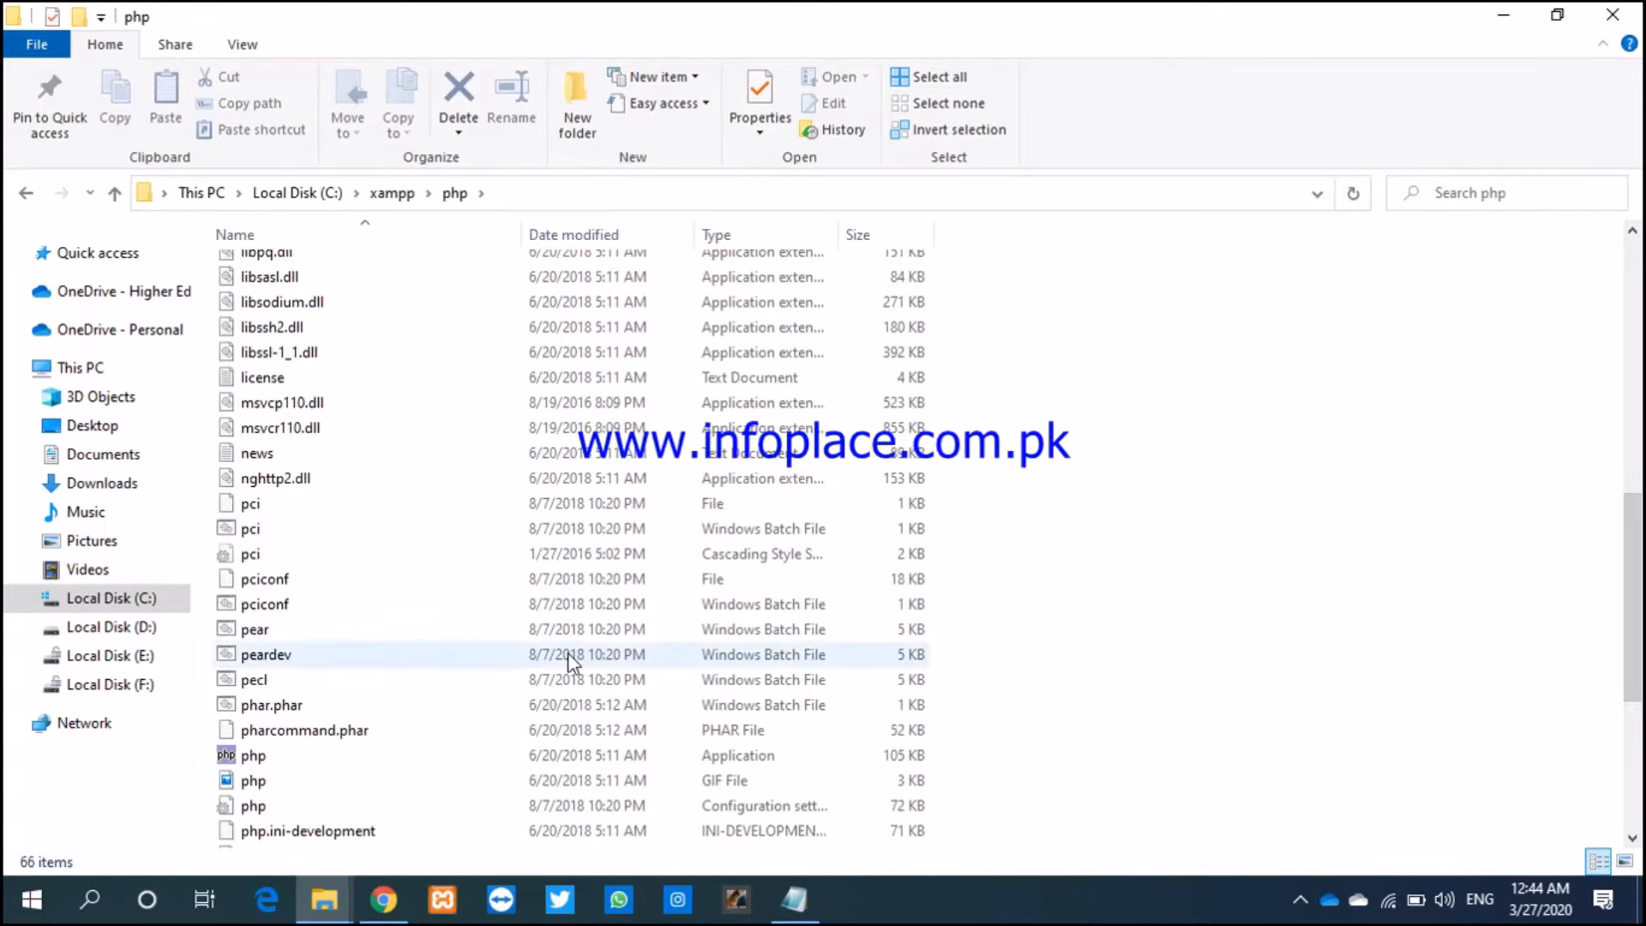
# Step: Close the extra File Explorer window showing Quick access, keeping the php folder window open
pyautogui.hotkey('alt', 'Tab')
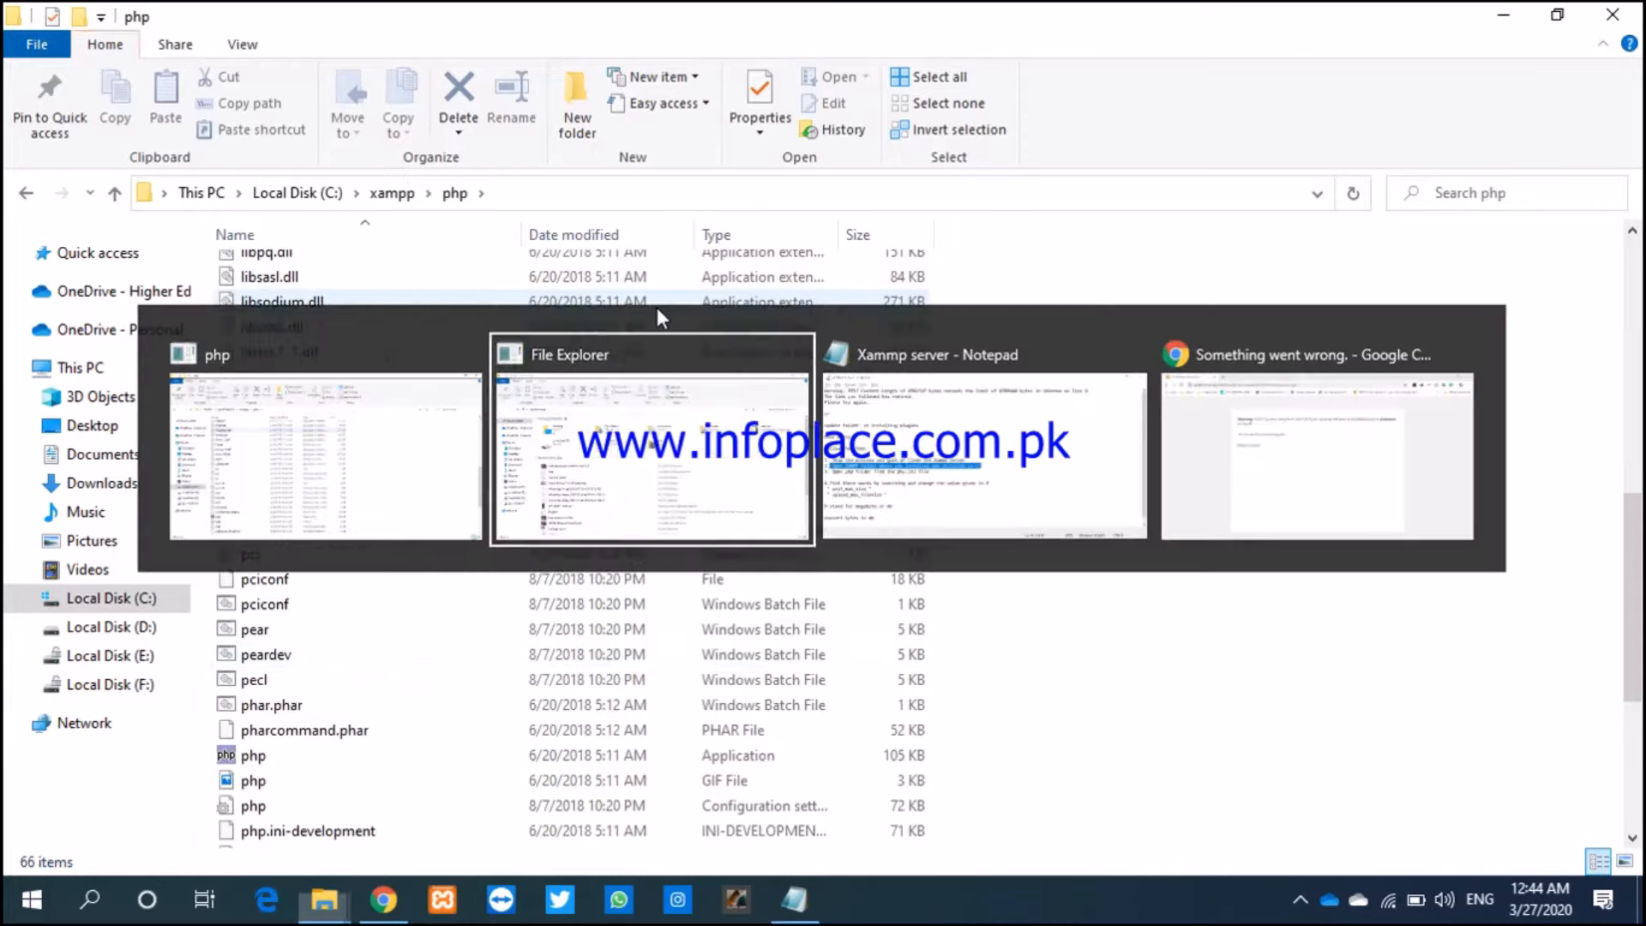
pyautogui.hotkey('alt', 'Tab')
pyautogui.hotkey('alt', 'Tab')
pyautogui.press('Tab')
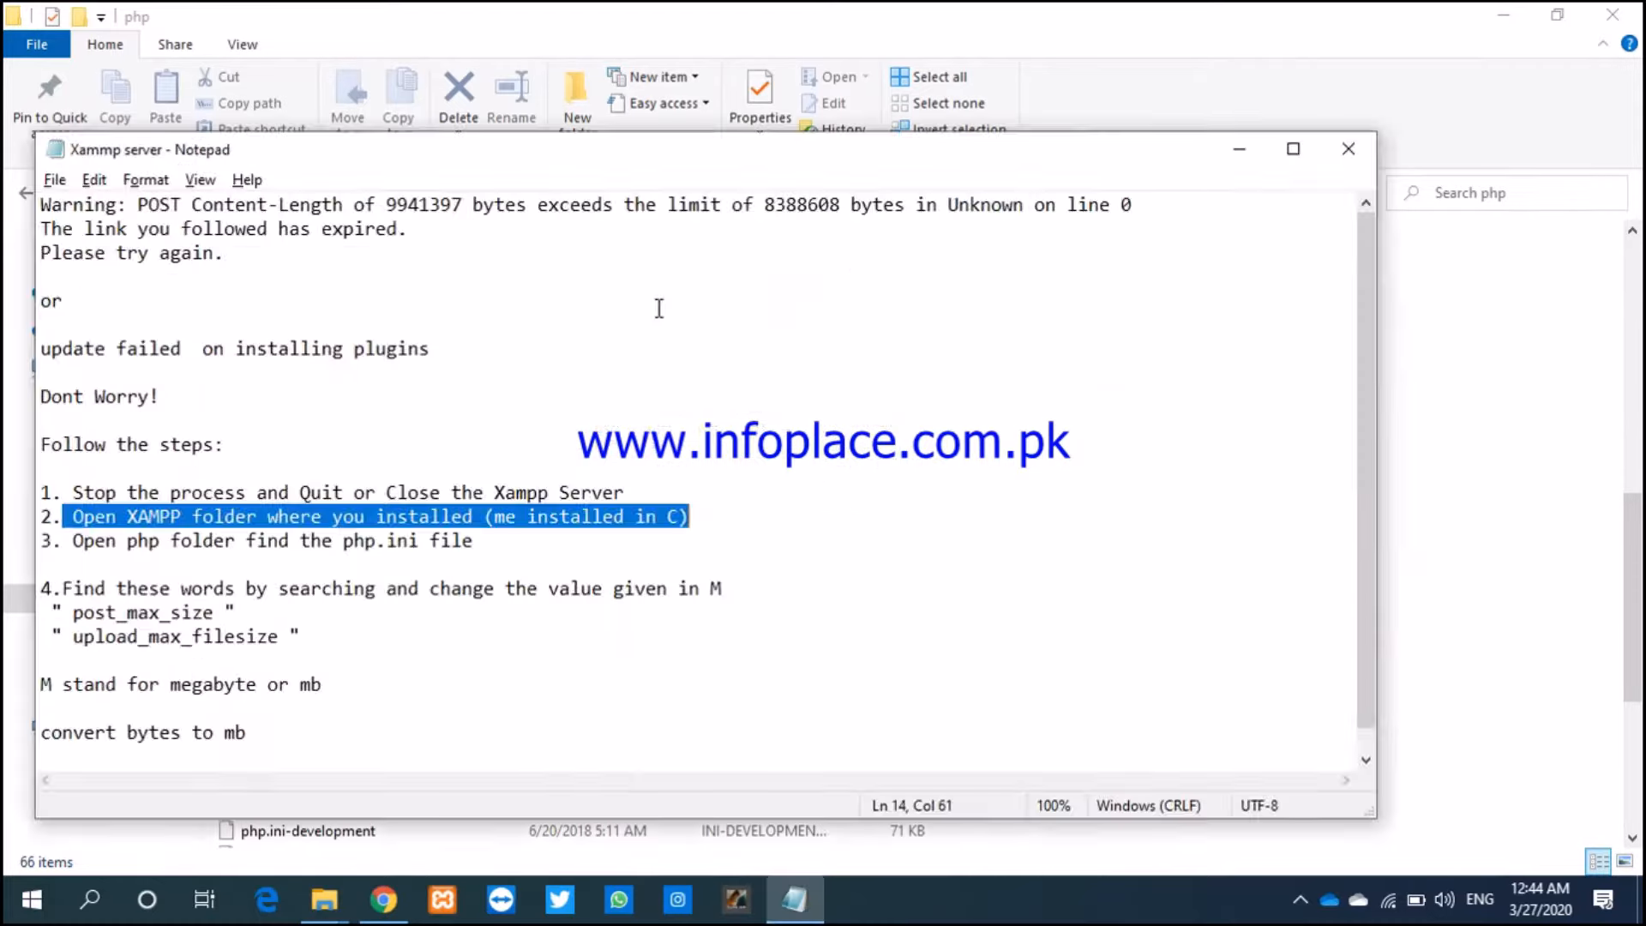
pyautogui.hotkey('alt', 'Tab')
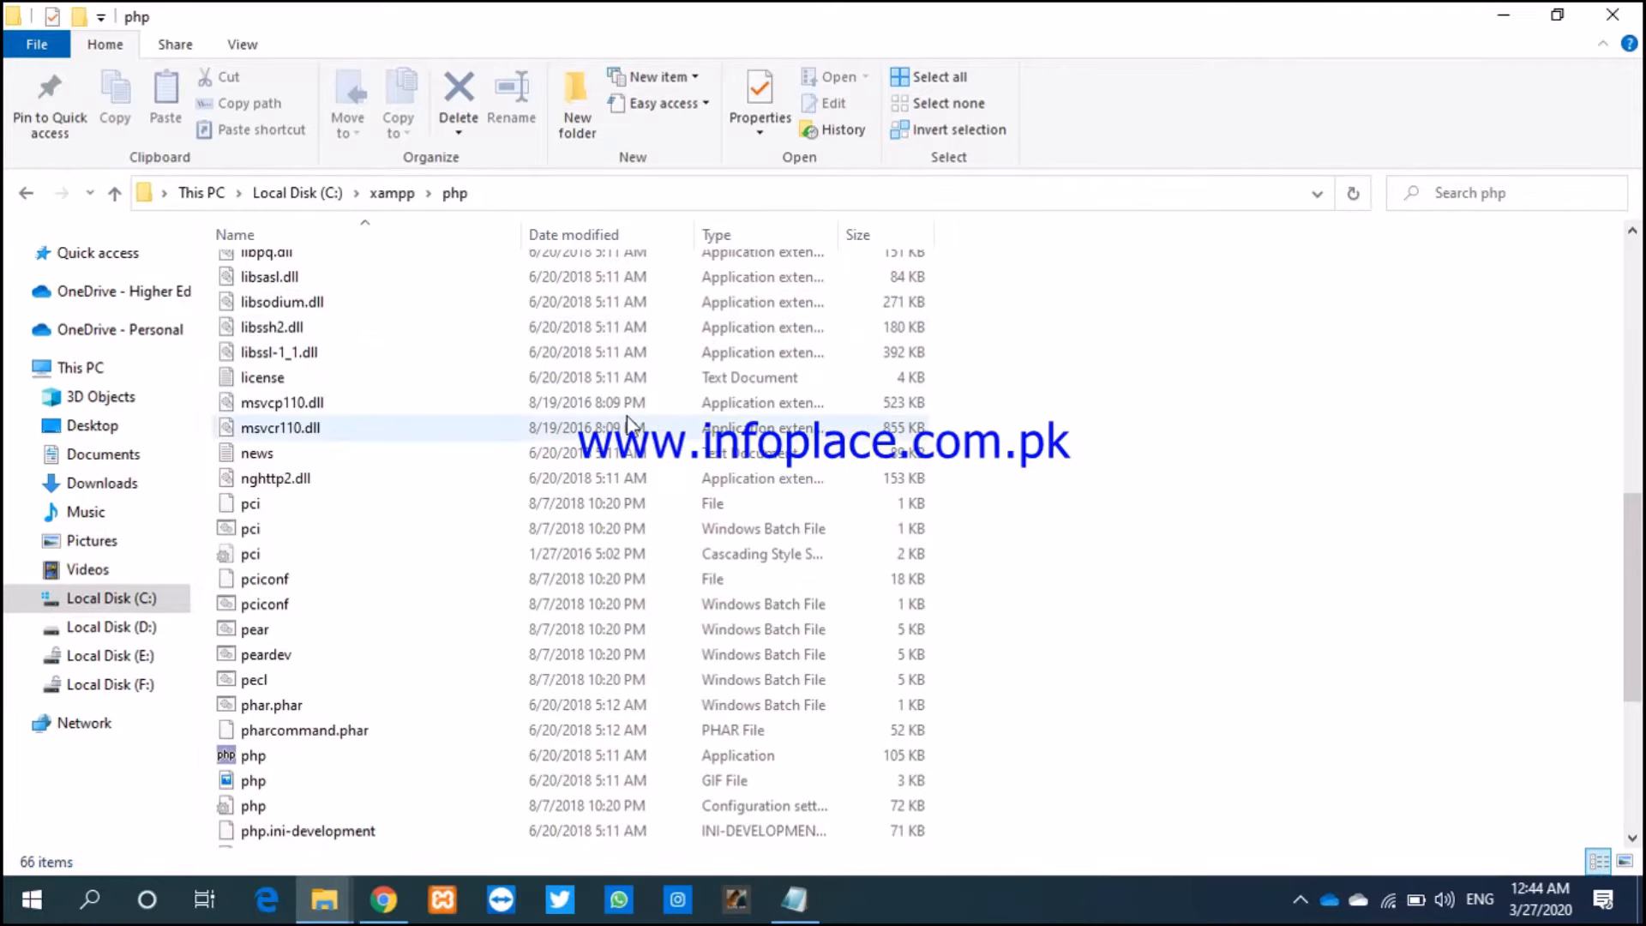
pyautogui.hotkey('alt', 'Tab')
pyautogui.press('Tab')
pyautogui.moveTo(904, 379)
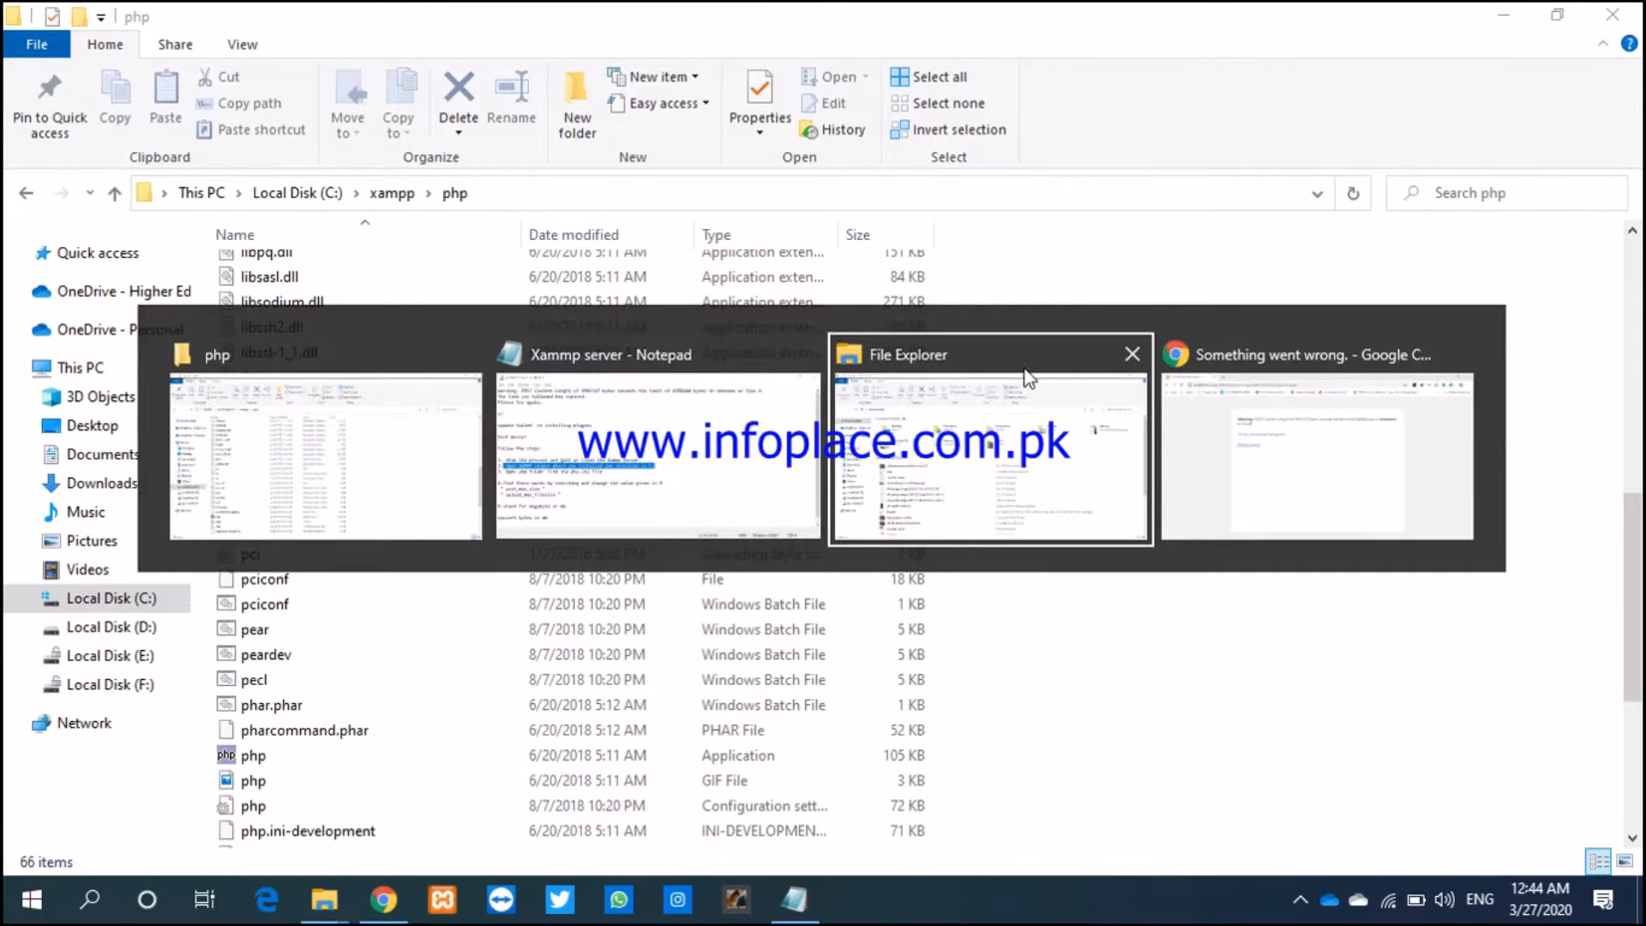
pyautogui.click(1132, 356)
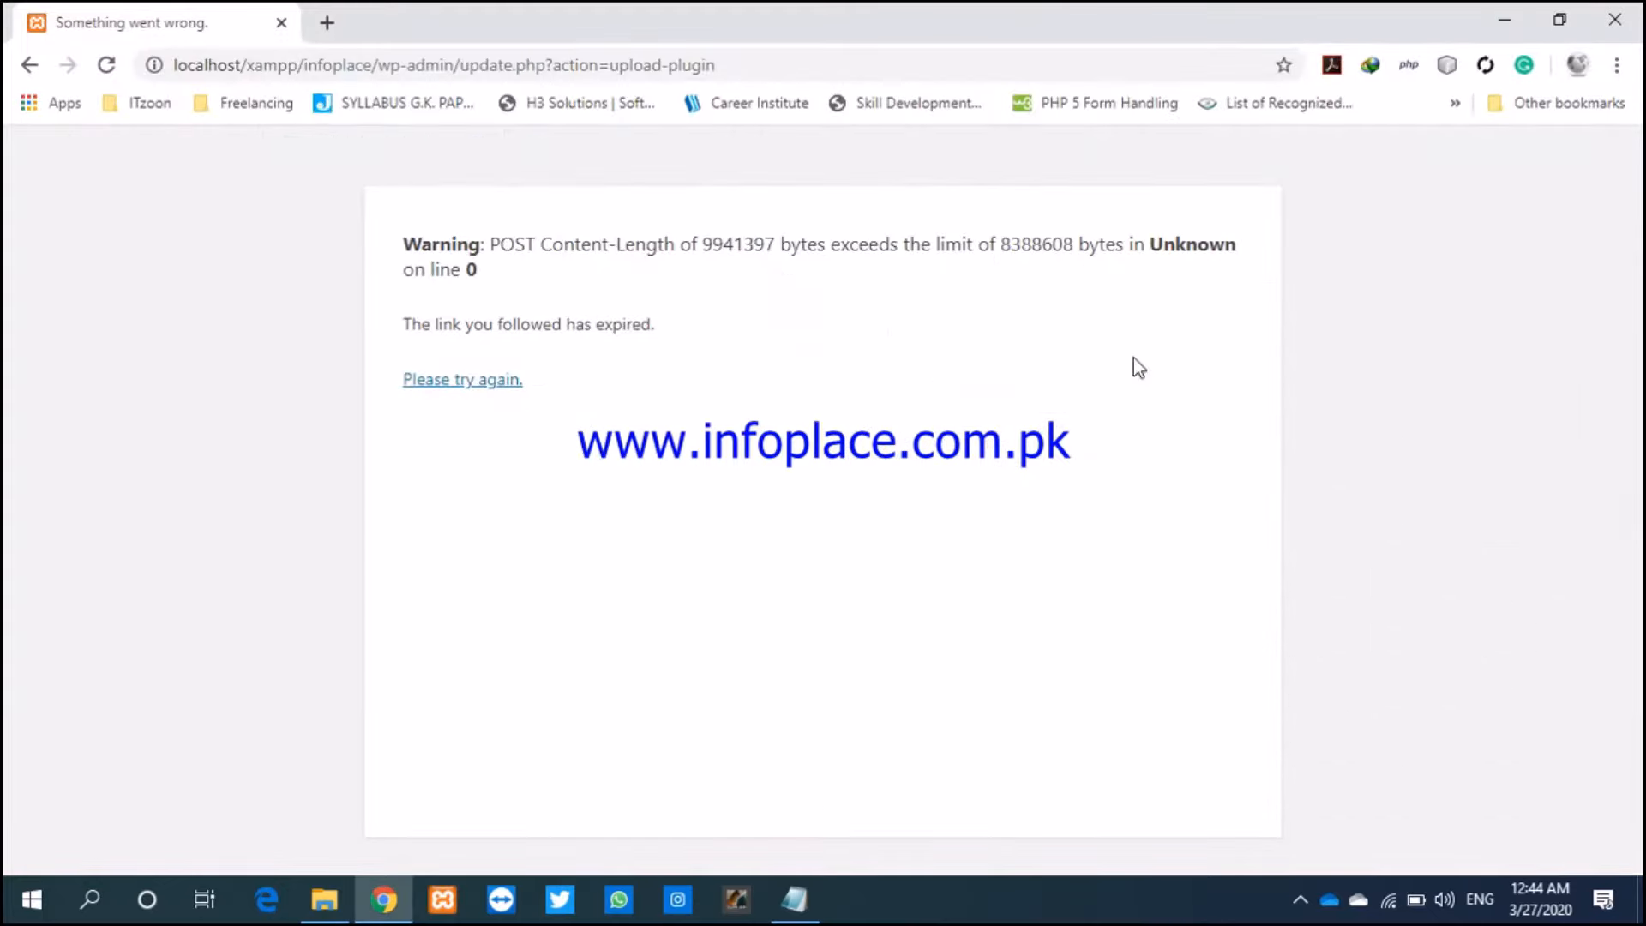
# Step: Switch back to the Xammp server notes and highlight instruction 3 about finding the php.ini file
pyautogui.hotkey('alt', 'Tab')
pyautogui.hotkey('alt', 'Tab')
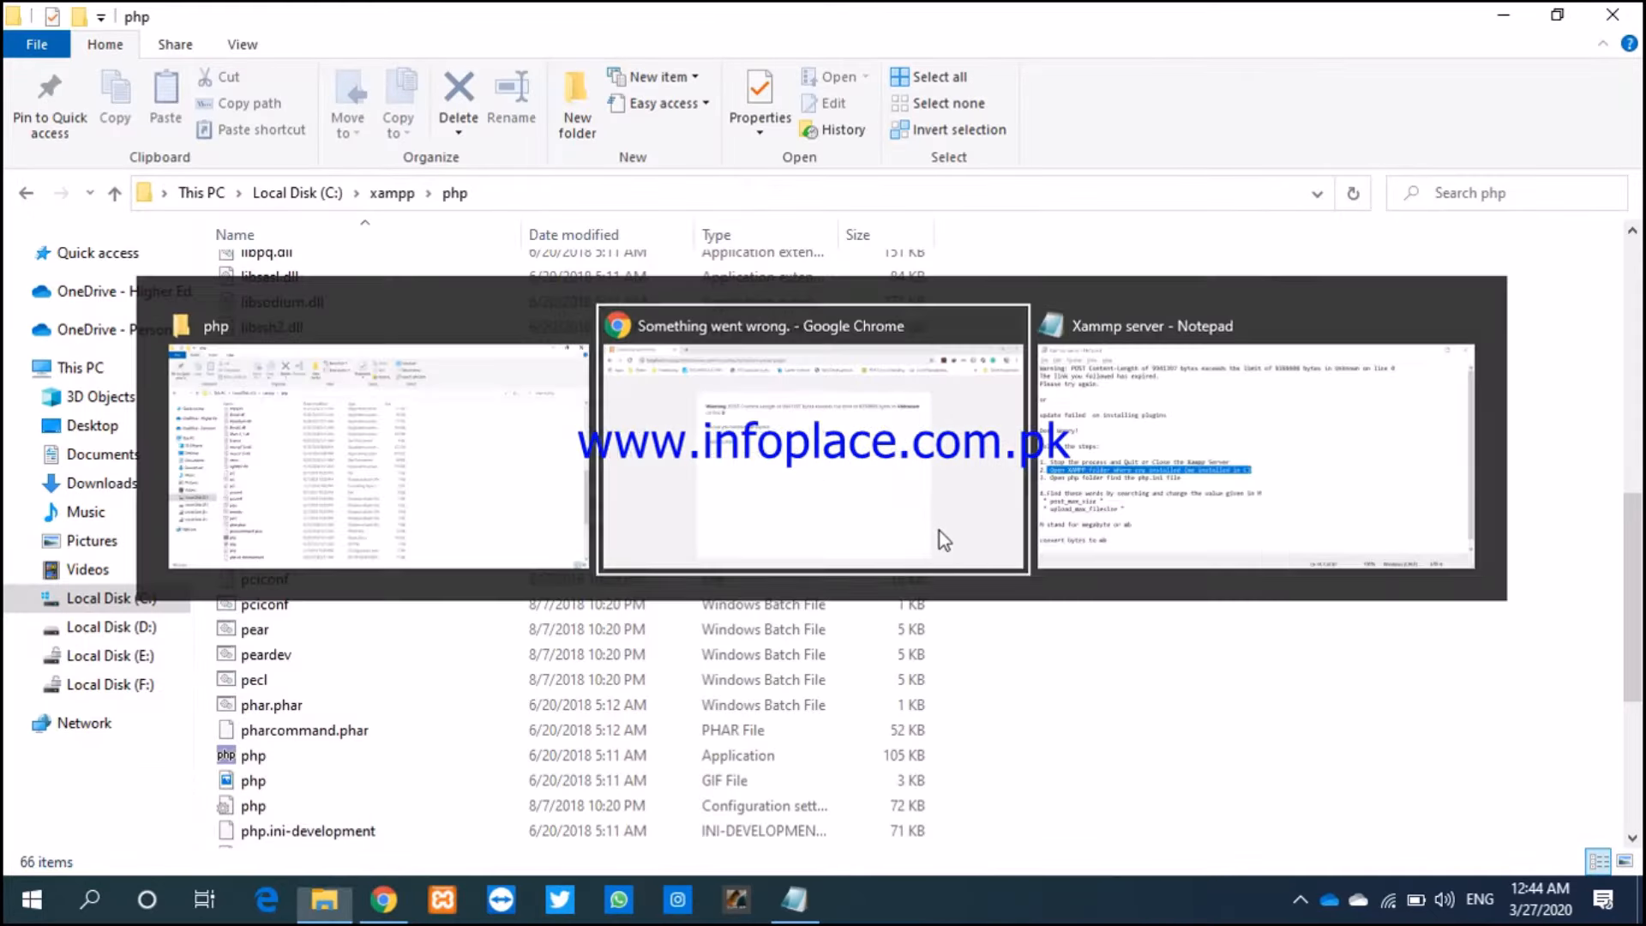
pyautogui.press('Tab')
pyautogui.moveTo(1150, 373)
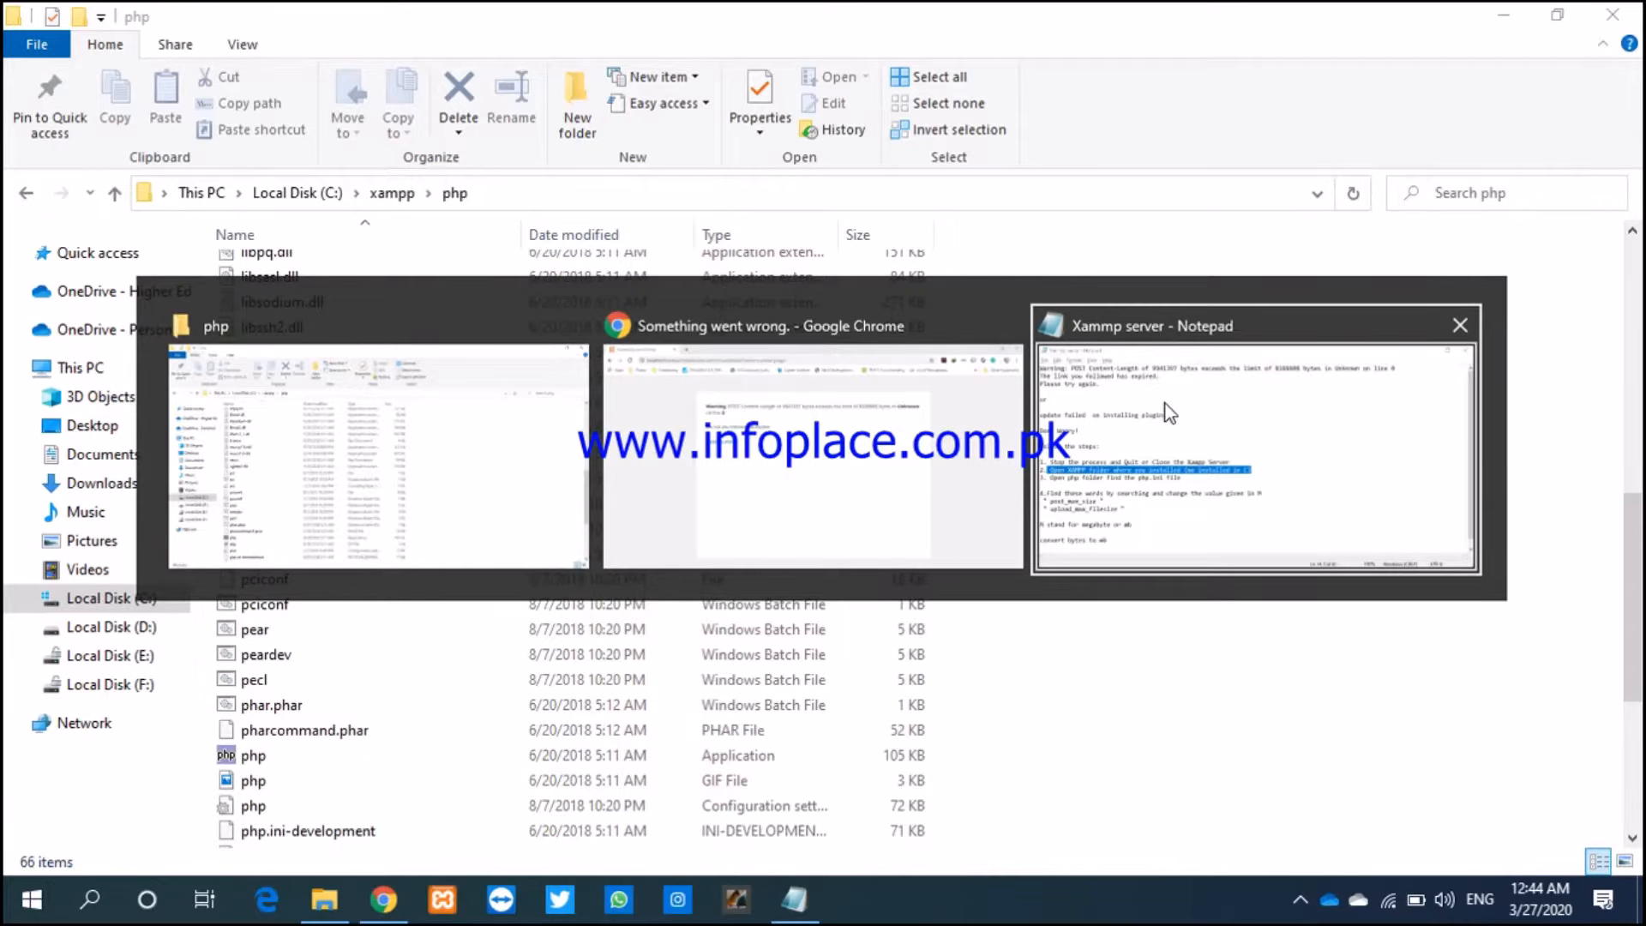
pyautogui.click(1170, 413)
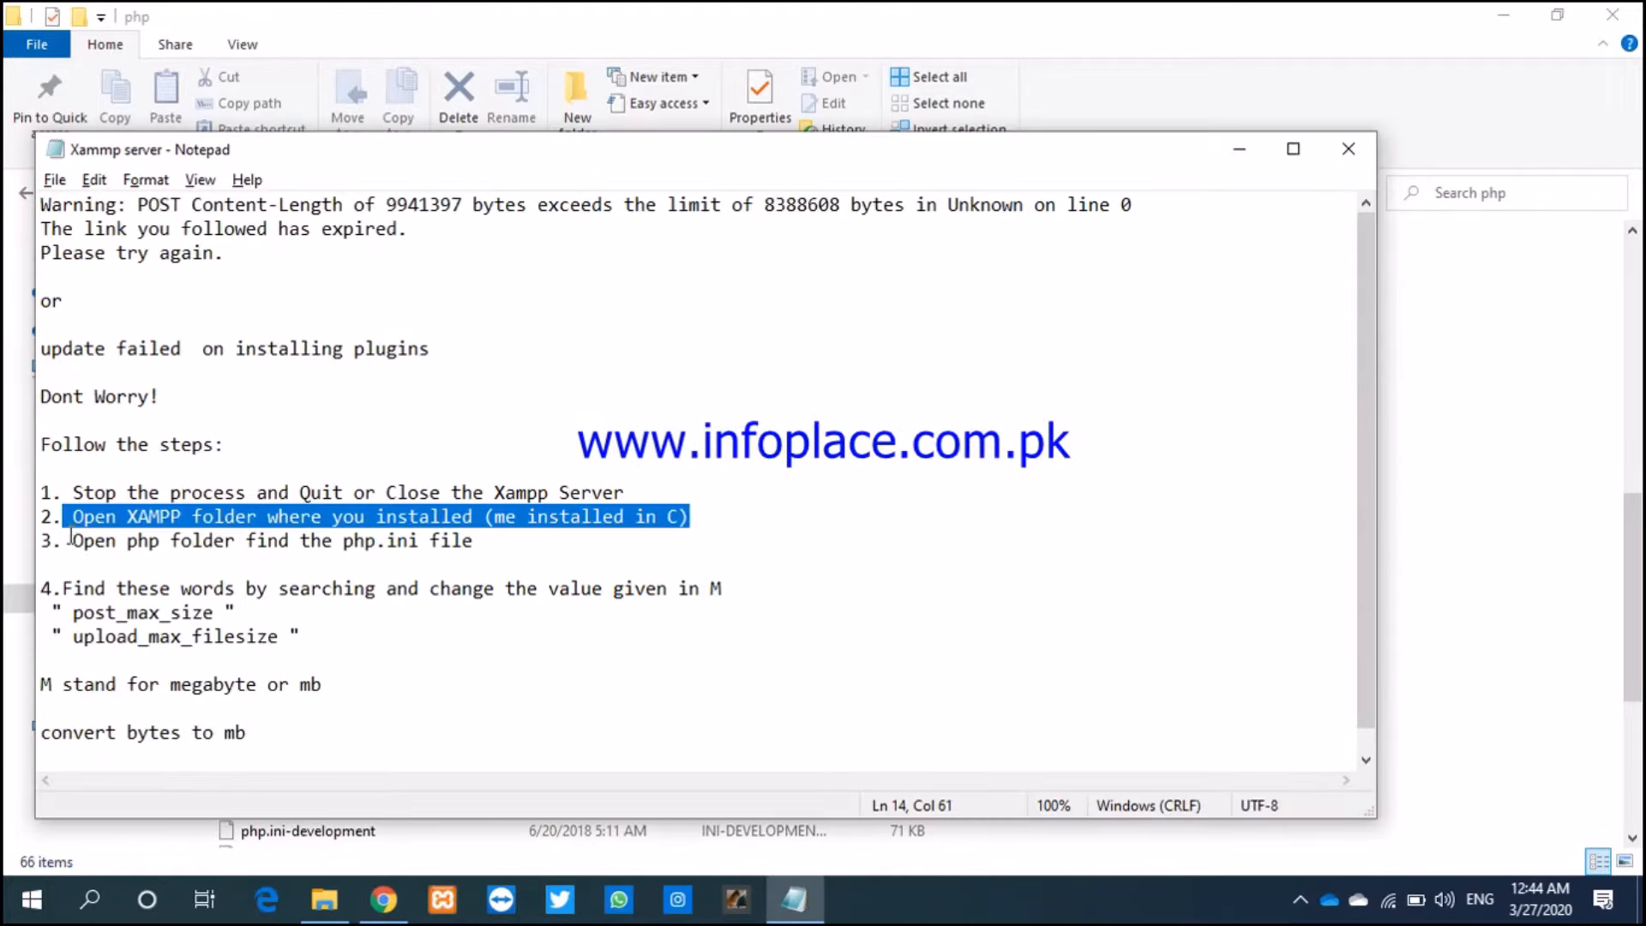
pyautogui.moveTo(72, 541); pyautogui.dragTo(256, 556)
pyautogui.moveTo(453, 555); pyautogui.dragTo(498, 549)
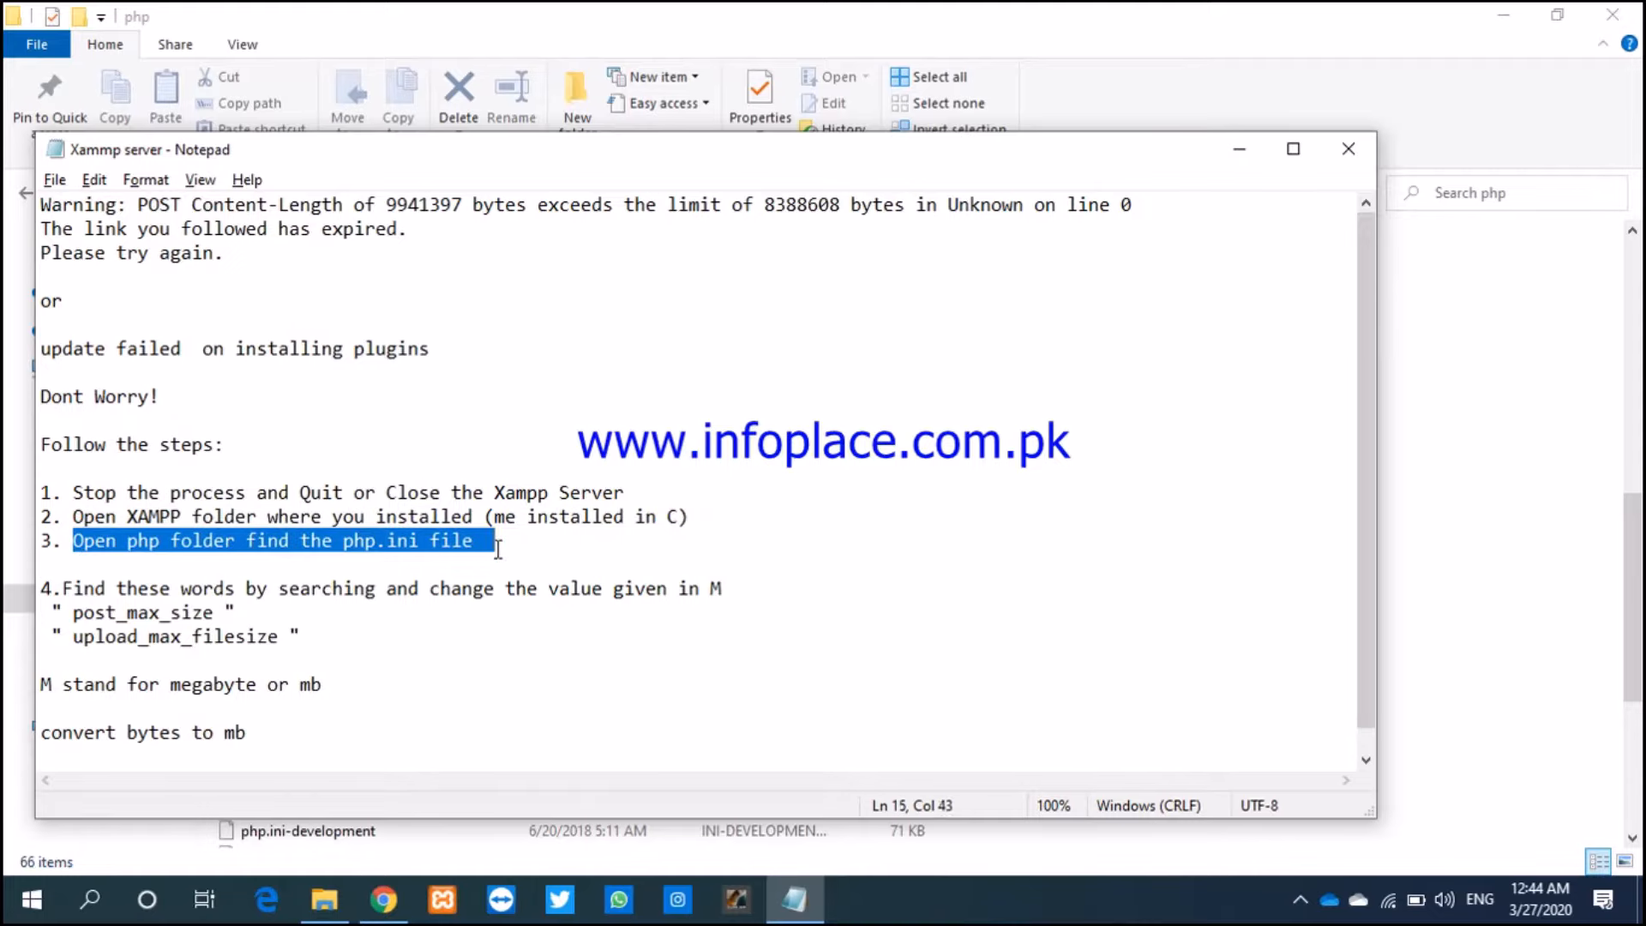
# Step: Switch to File Explorer and reopen the php folder inside C:\xampp to find the configuration file
pyautogui.click(499, 548)
pyautogui.hotkey('alt', 'Tab')
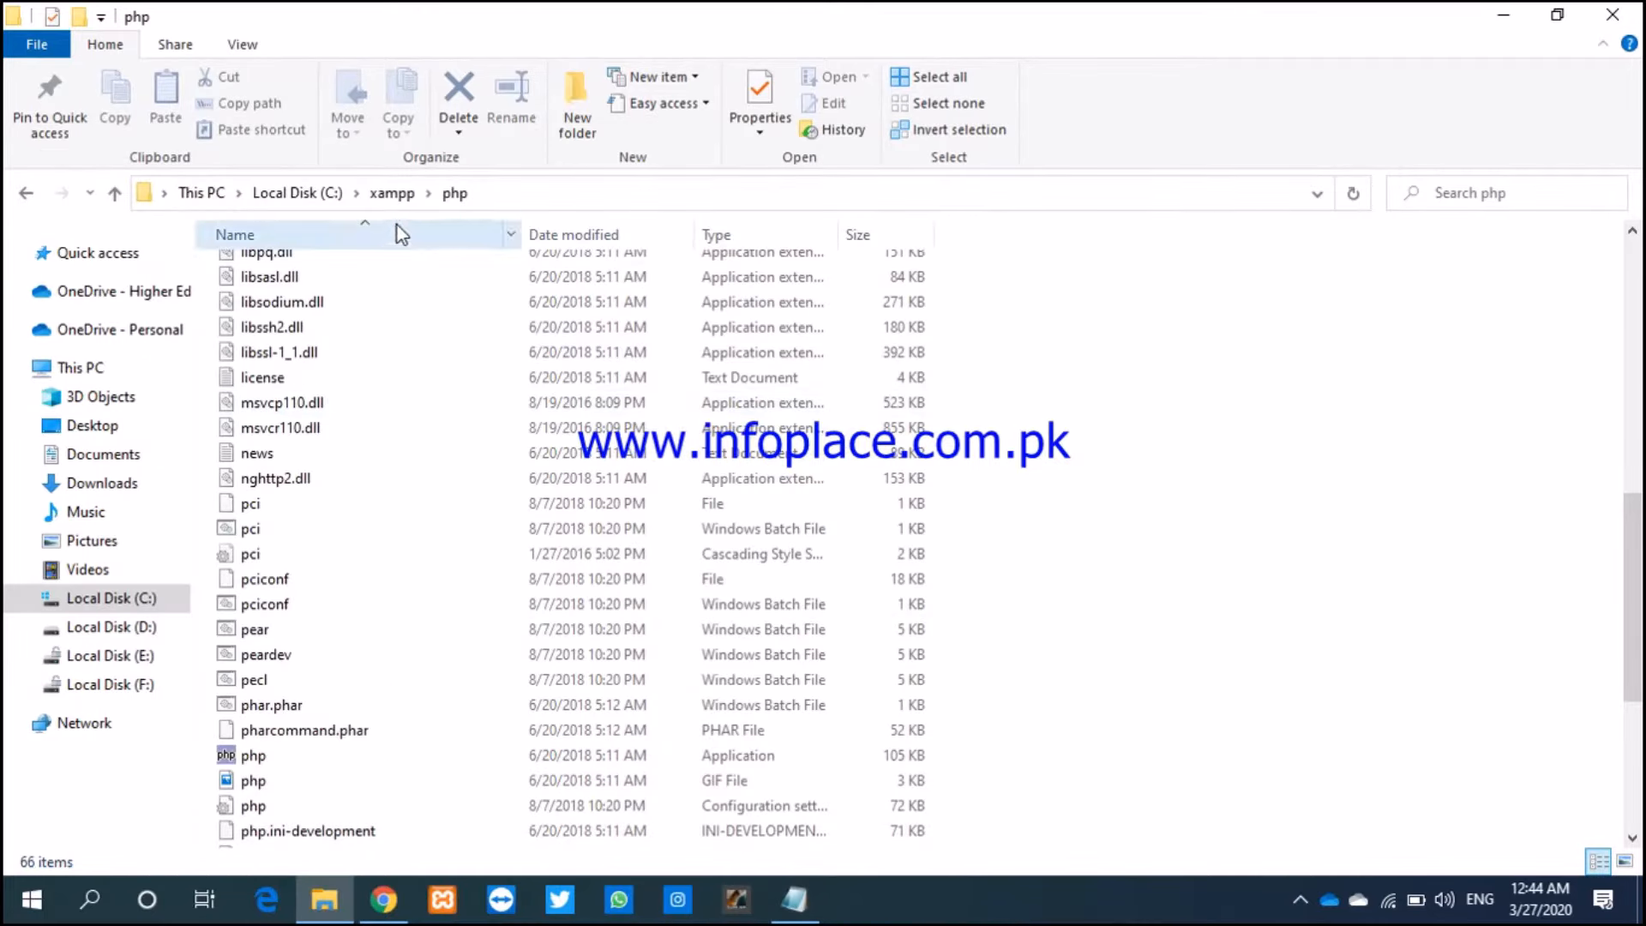
pyautogui.click(399, 201)
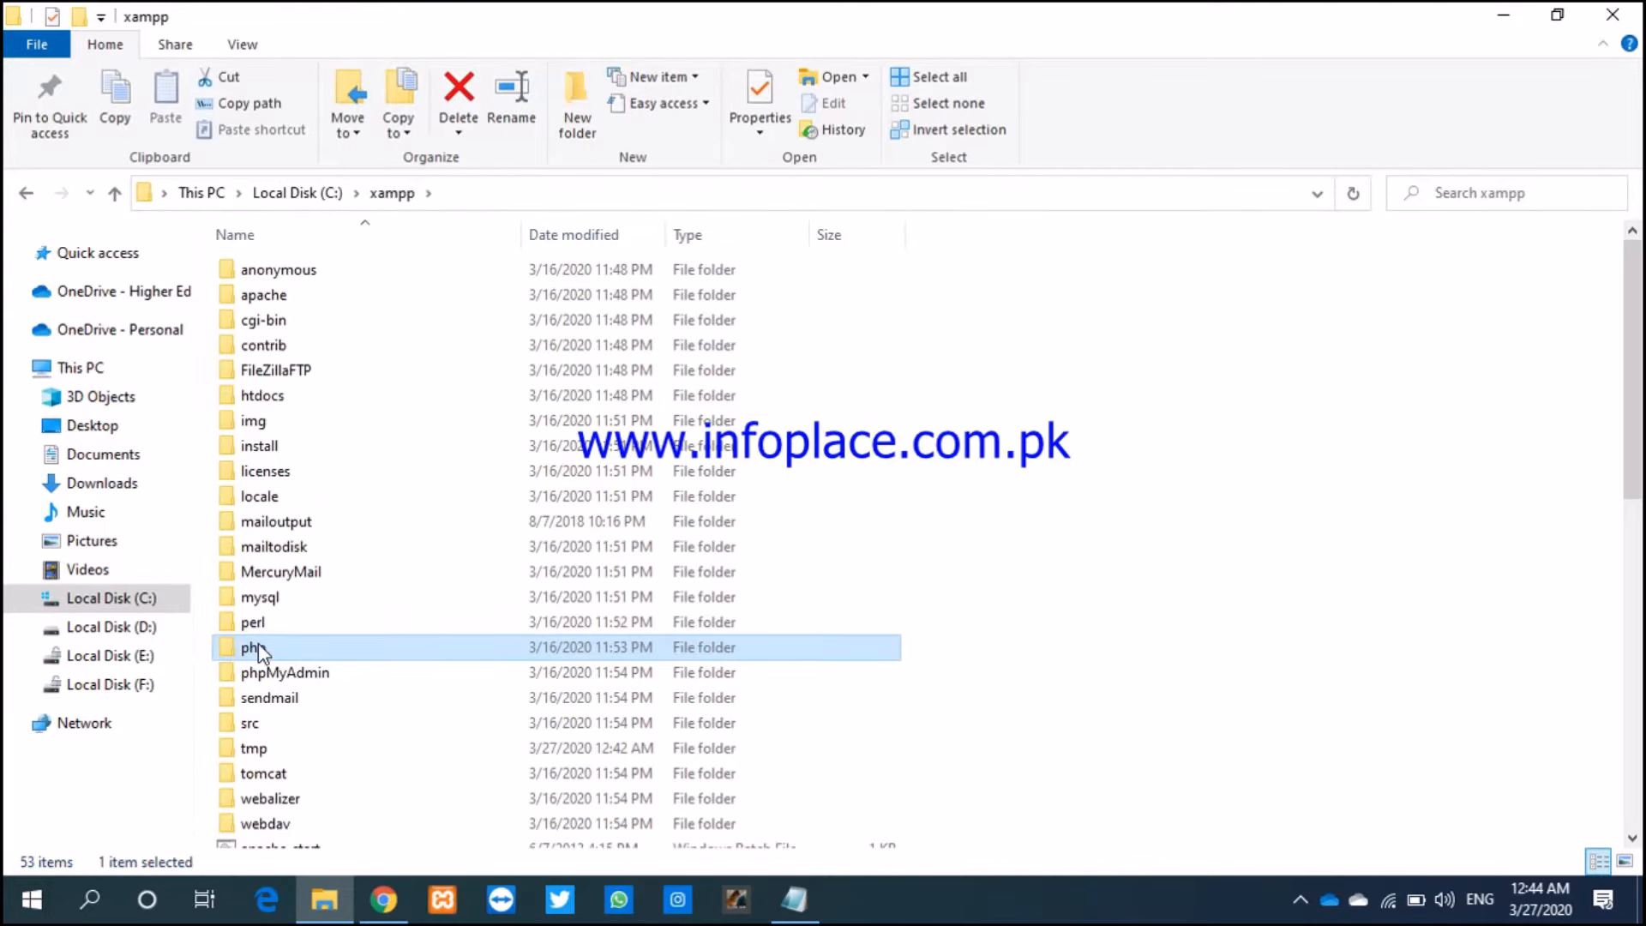
pyautogui.doubleClick(263, 653)
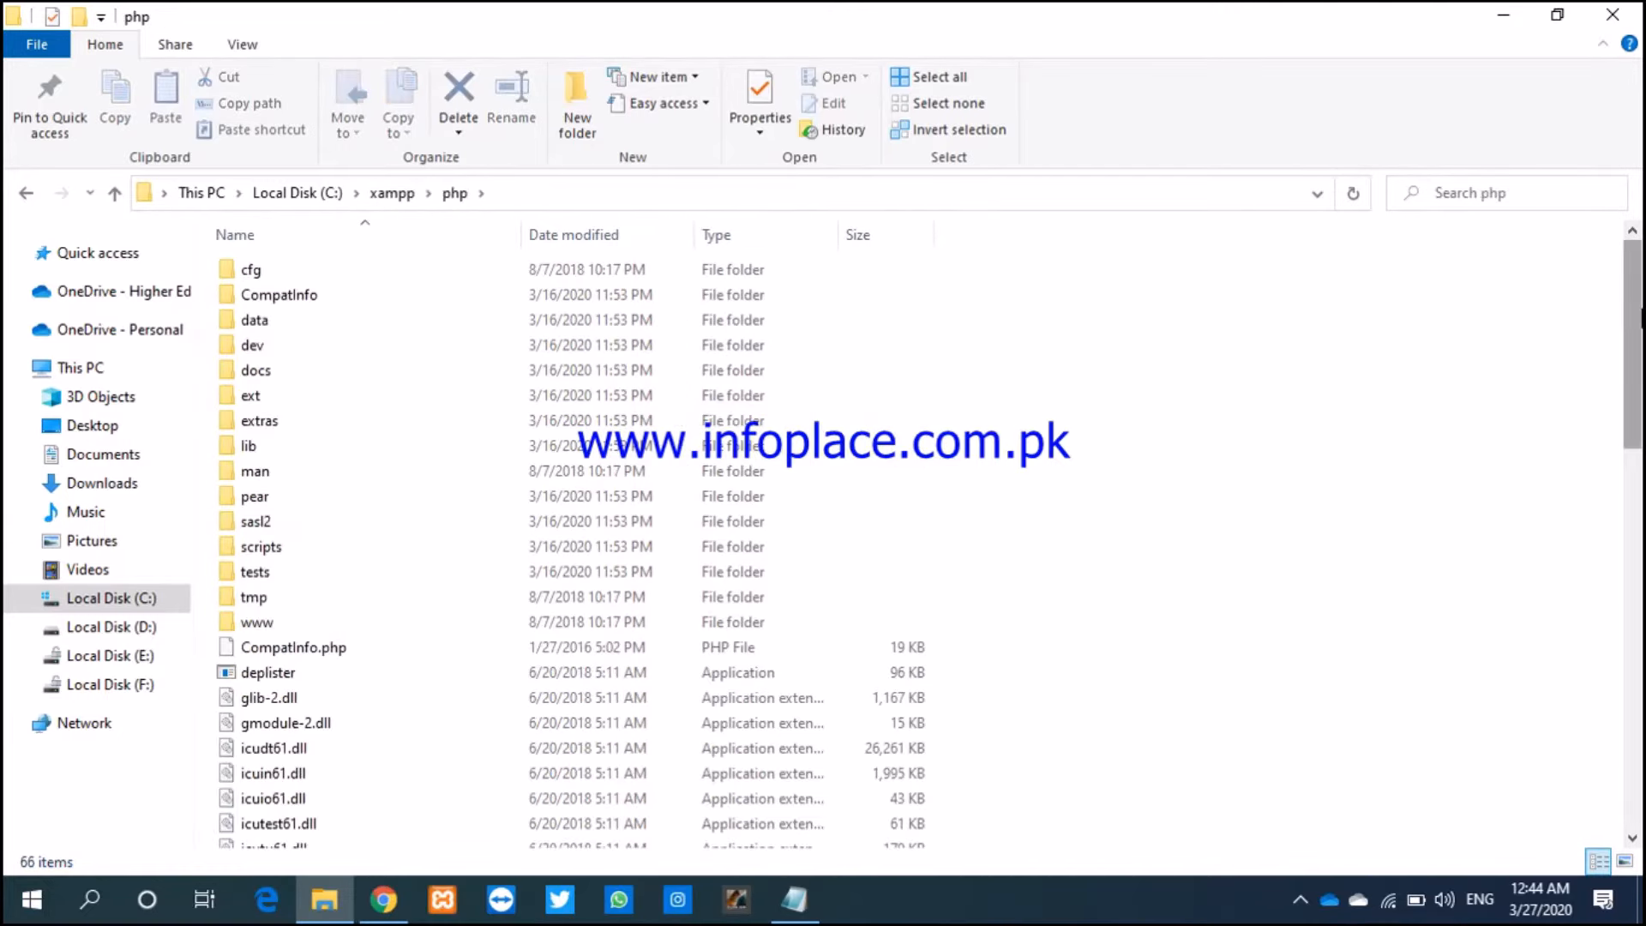
pyautogui.moveTo(1633, 360); pyautogui.dragTo(1634, 645)
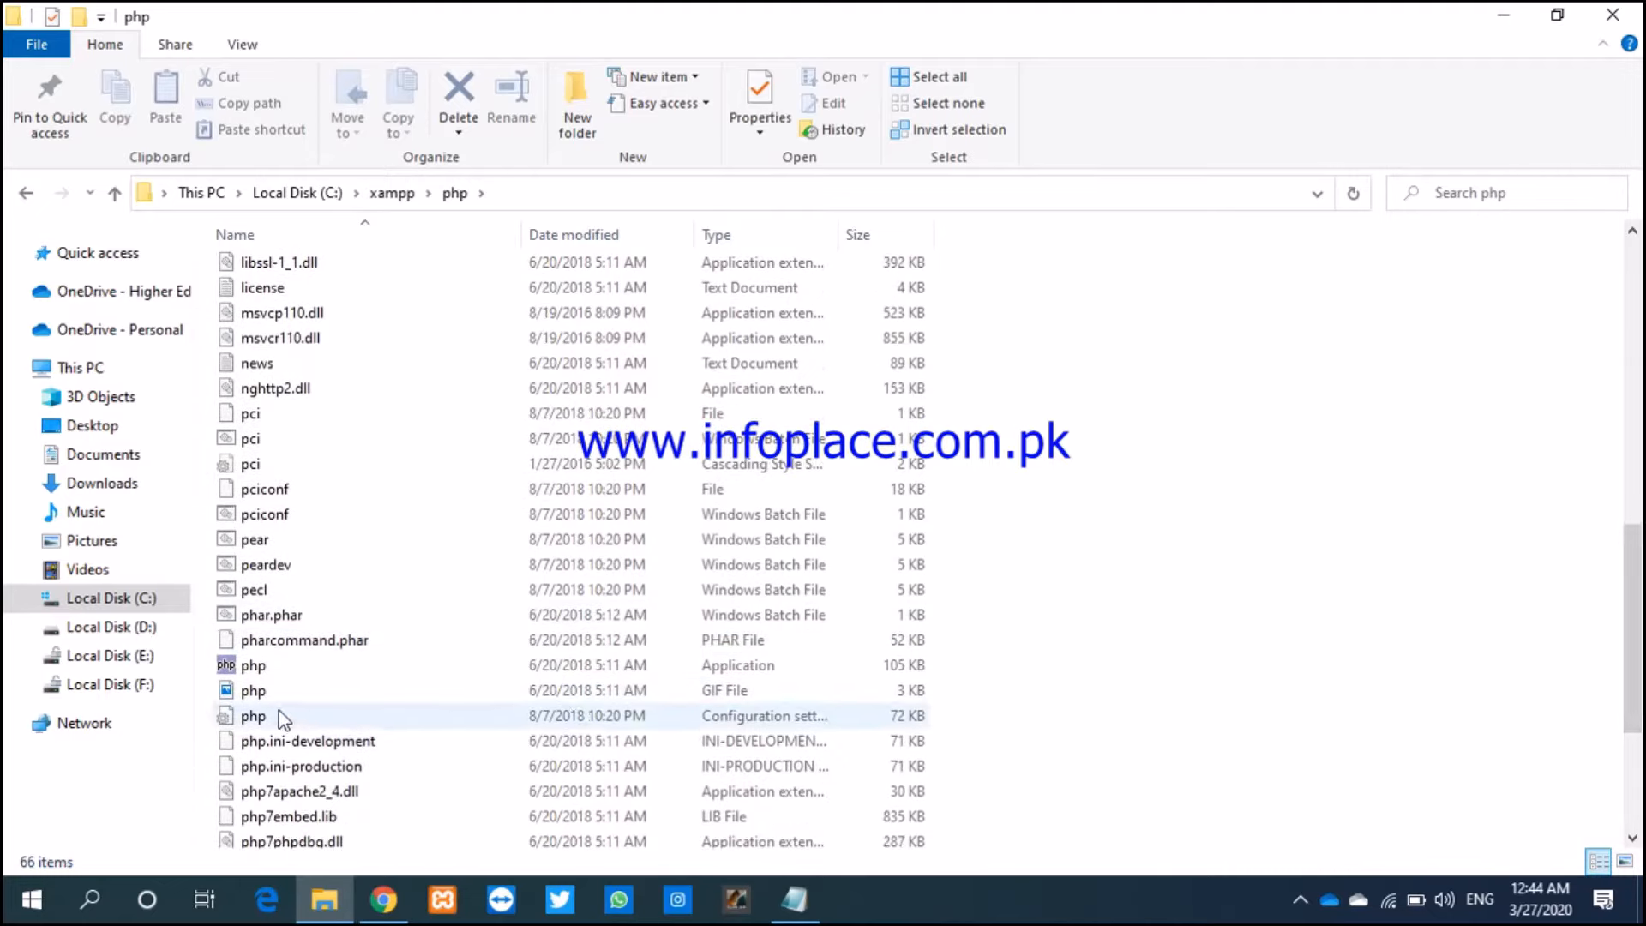
# Step: Open the php configuration settings file in Notepad
pyautogui.click(231, 718)
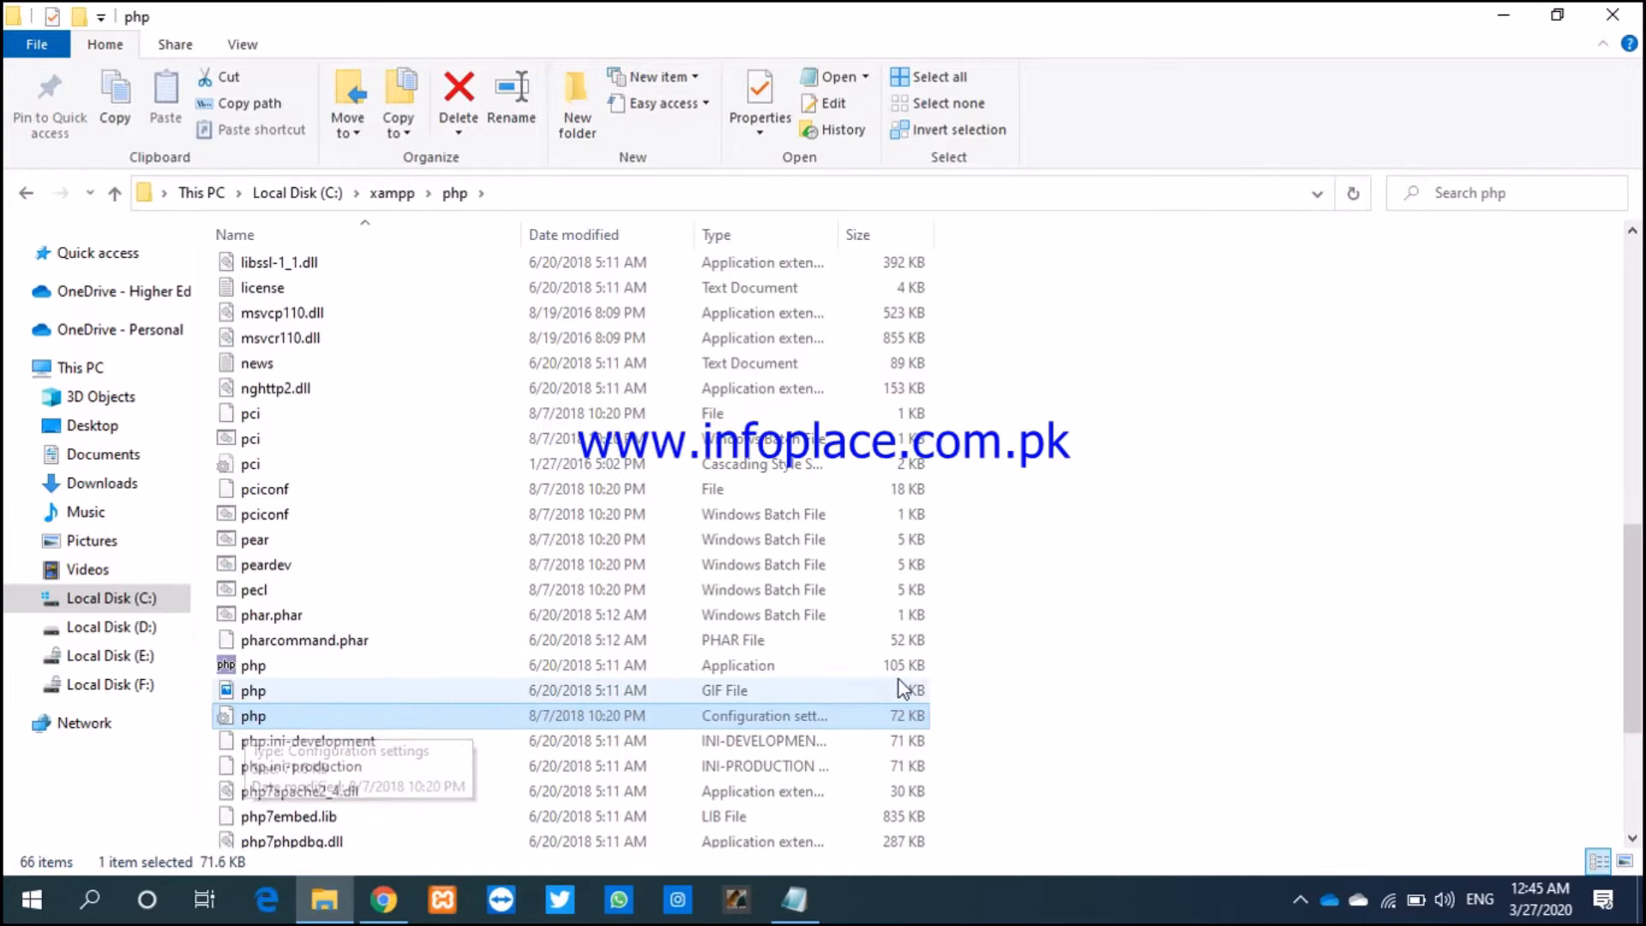
pyautogui.click(1020, 703)
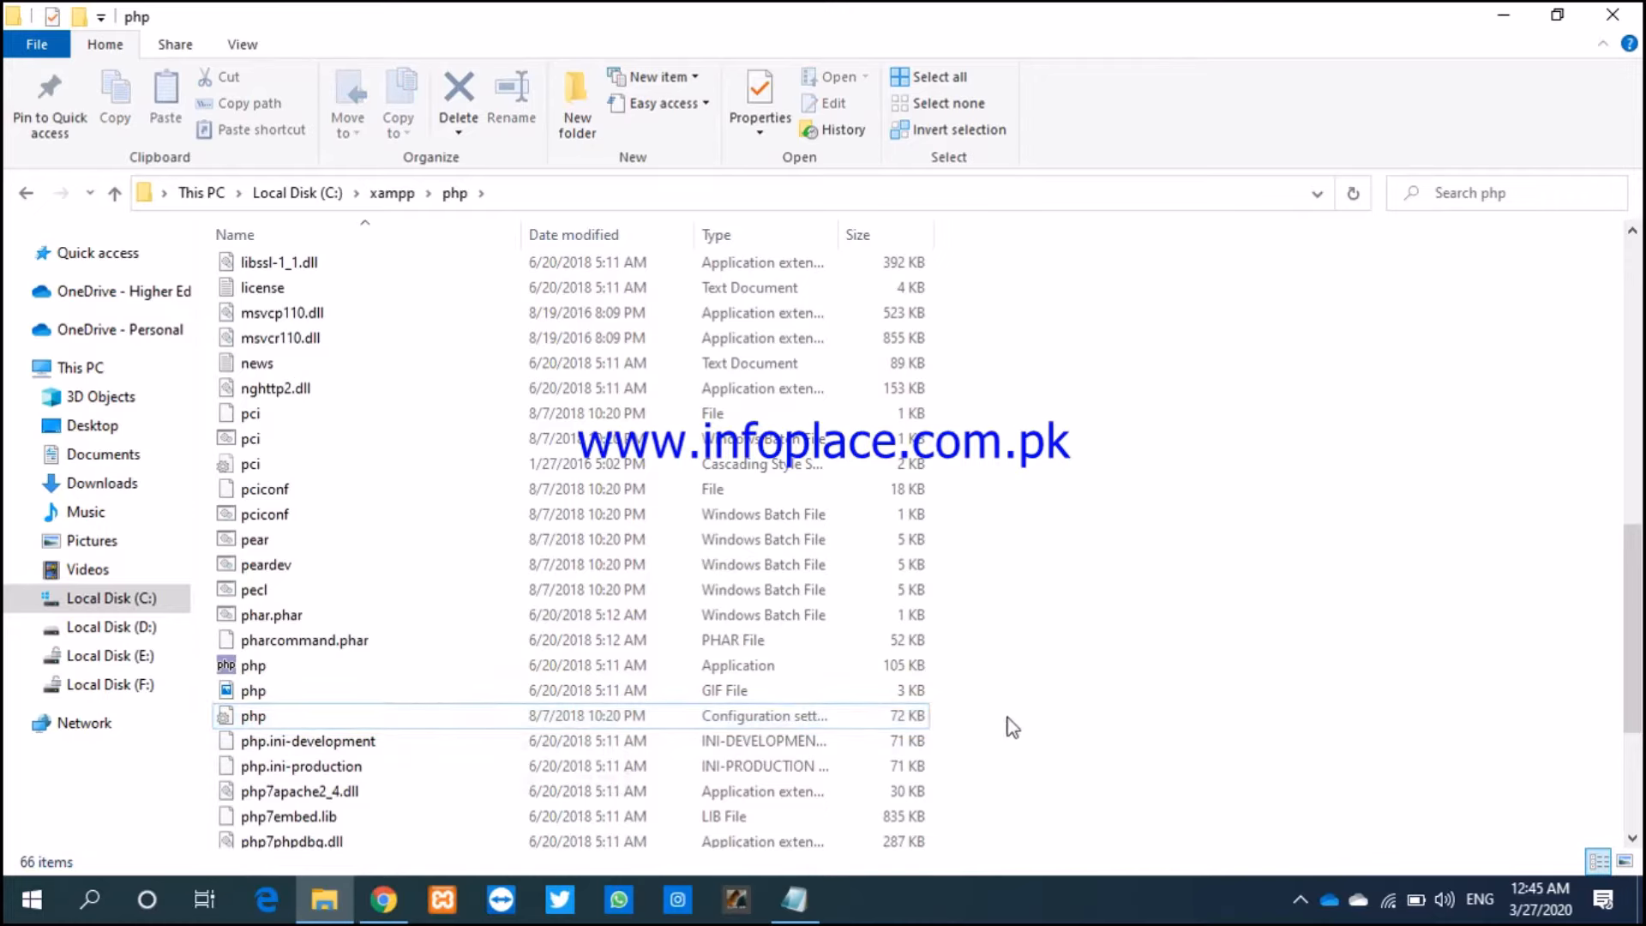
pyautogui.click(723, 725)
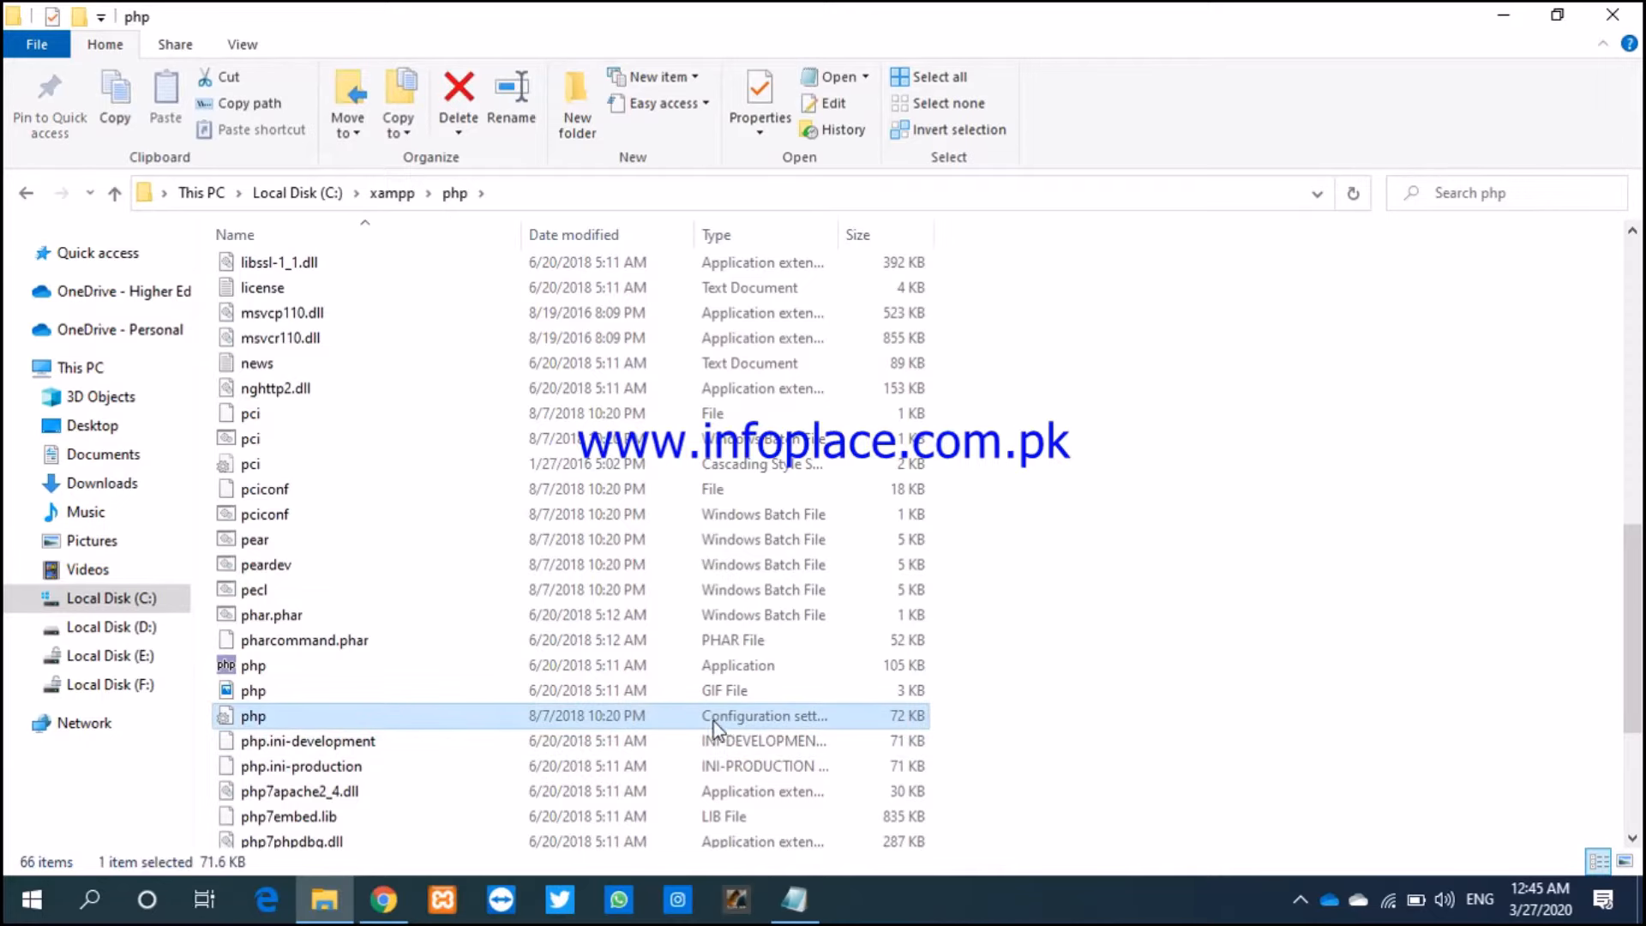
pyautogui.doubleClick(422, 722)
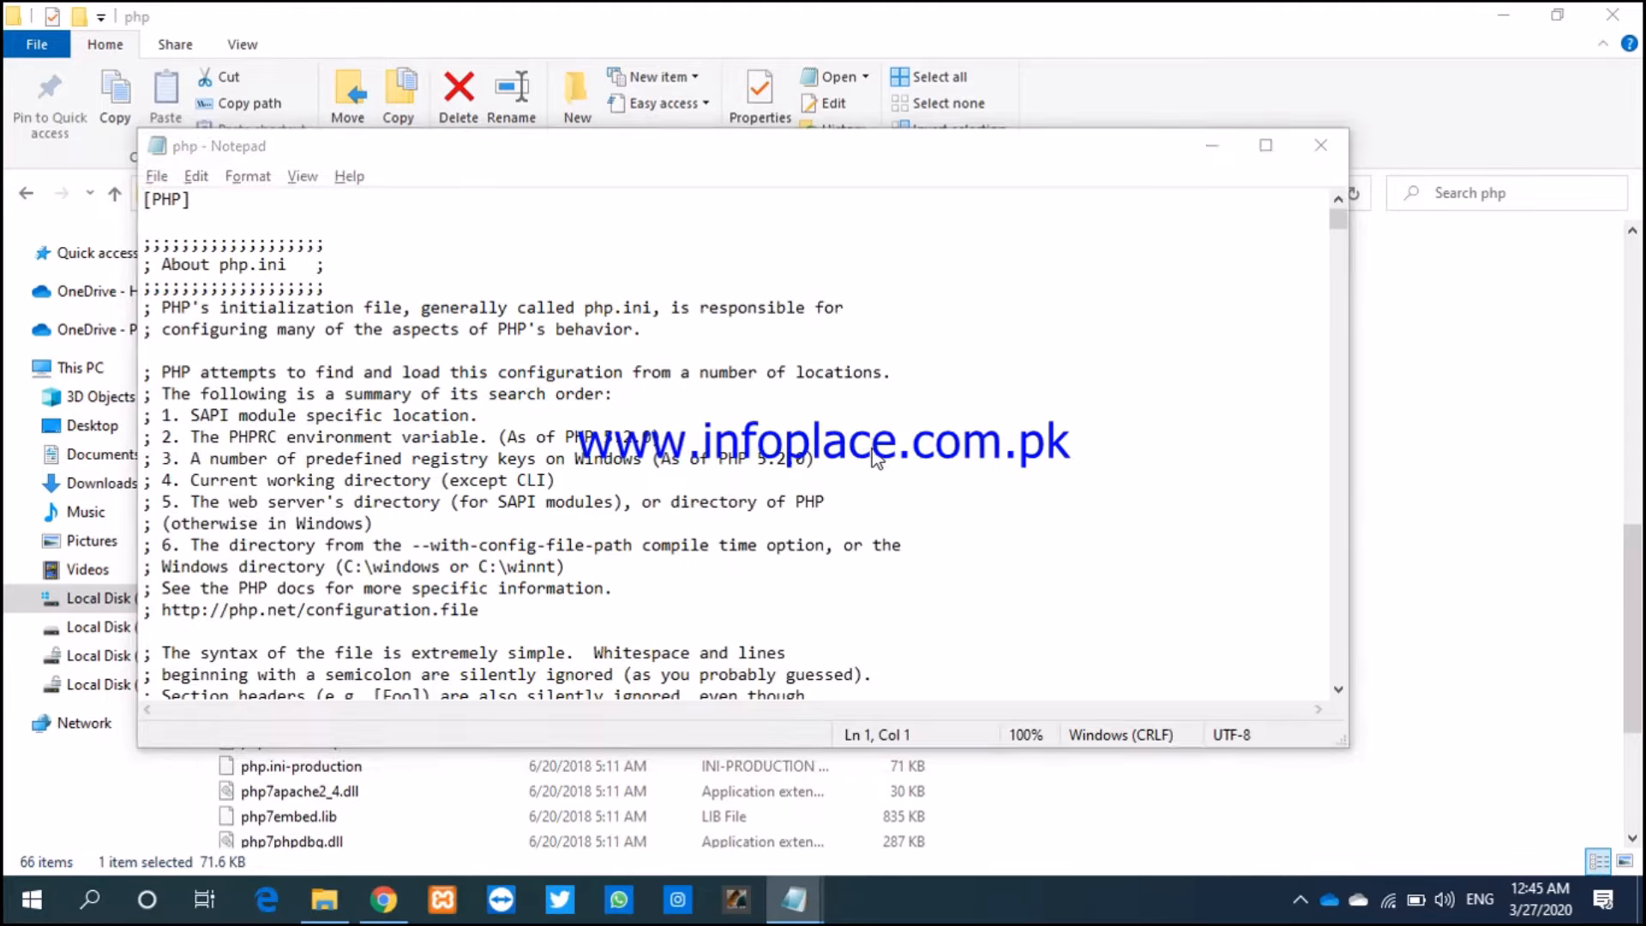
# Step: Switch back to the Xammp server notes and highlight instruction 4 and its post_max_size term
pyautogui.hotkey('alt', 'Tab')
pyautogui.hotkey('alt', 'Tab')
pyautogui.hotkey('alt', 'Tab')
pyautogui.press('Tab')
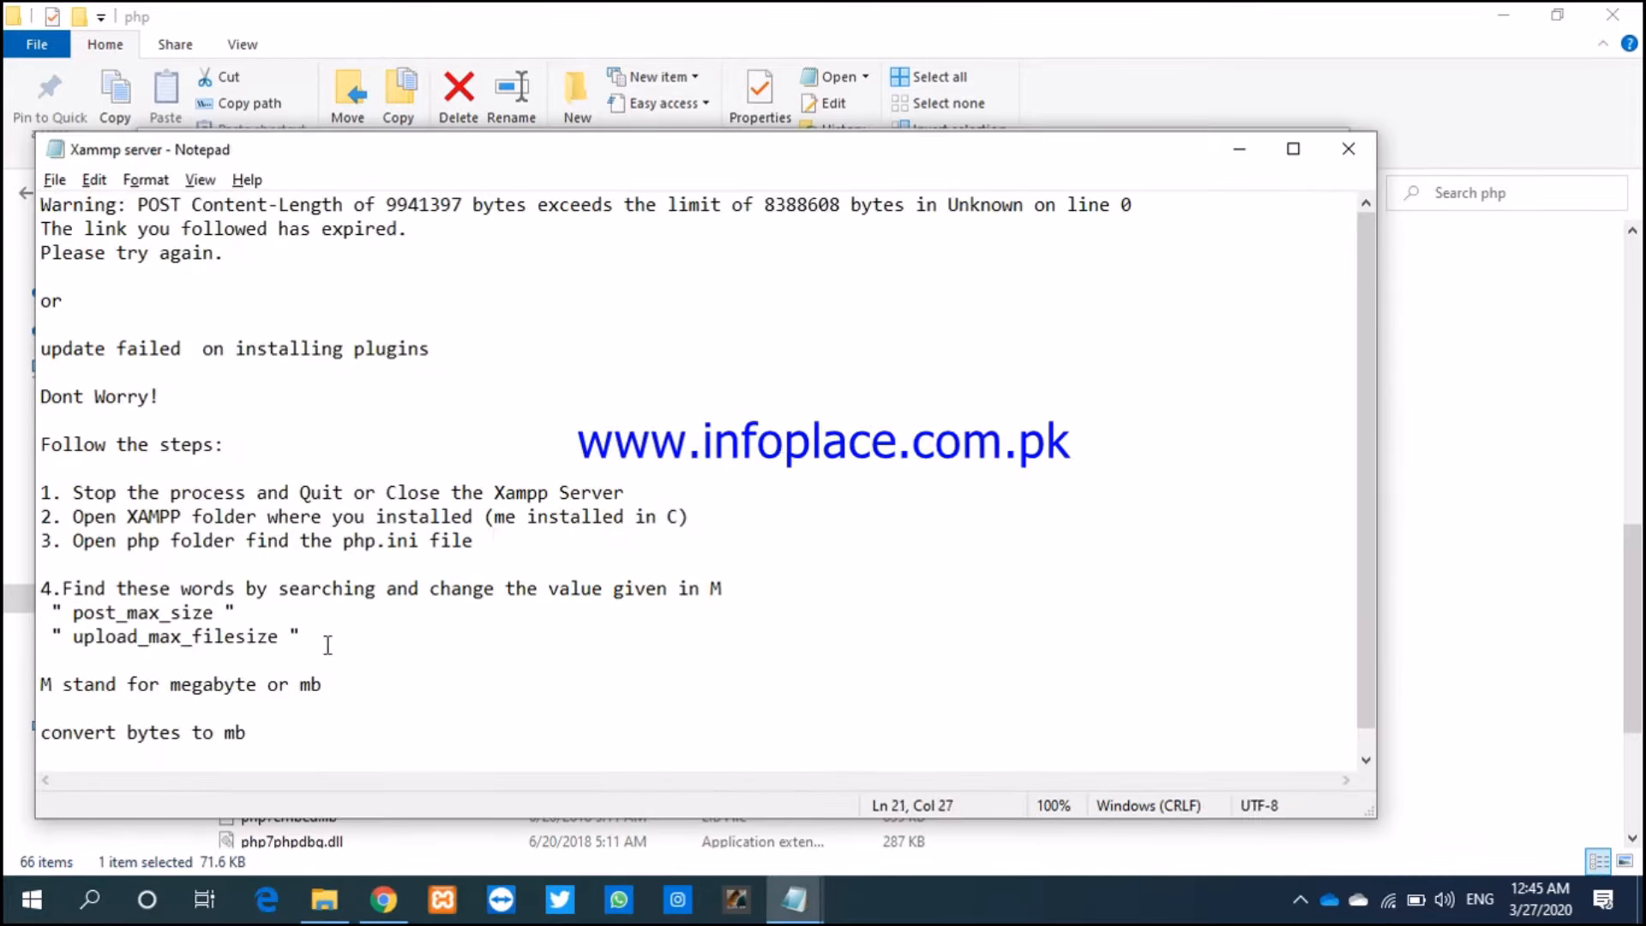
pyautogui.moveTo(65, 590); pyautogui.dragTo(725, 588)
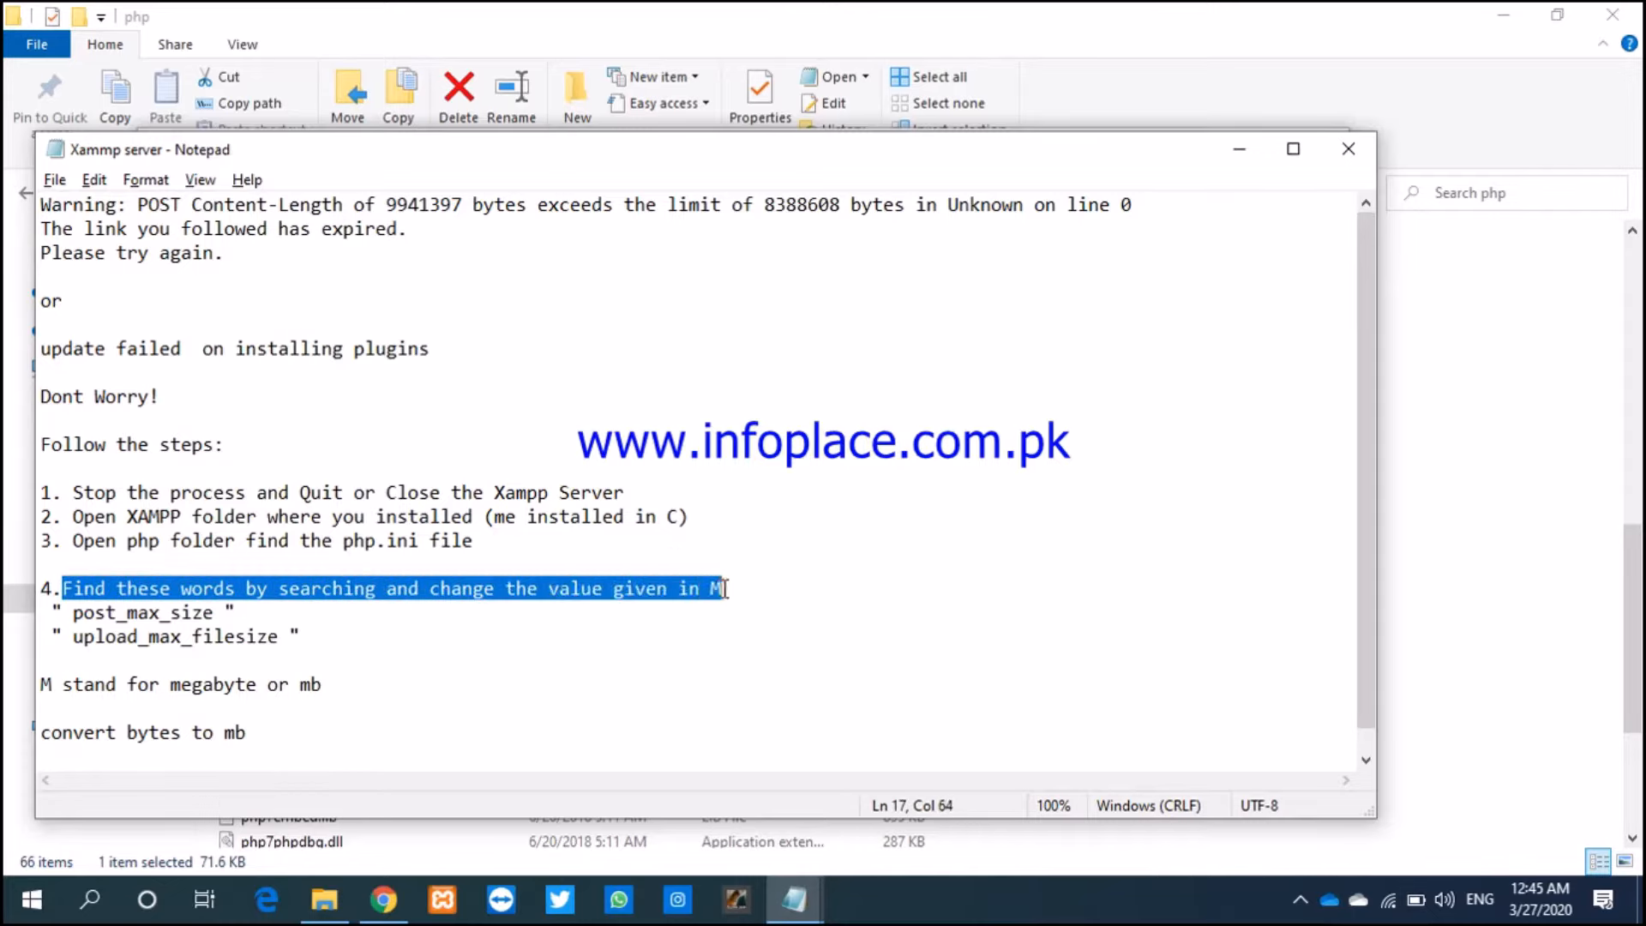
pyautogui.click(384, 684)
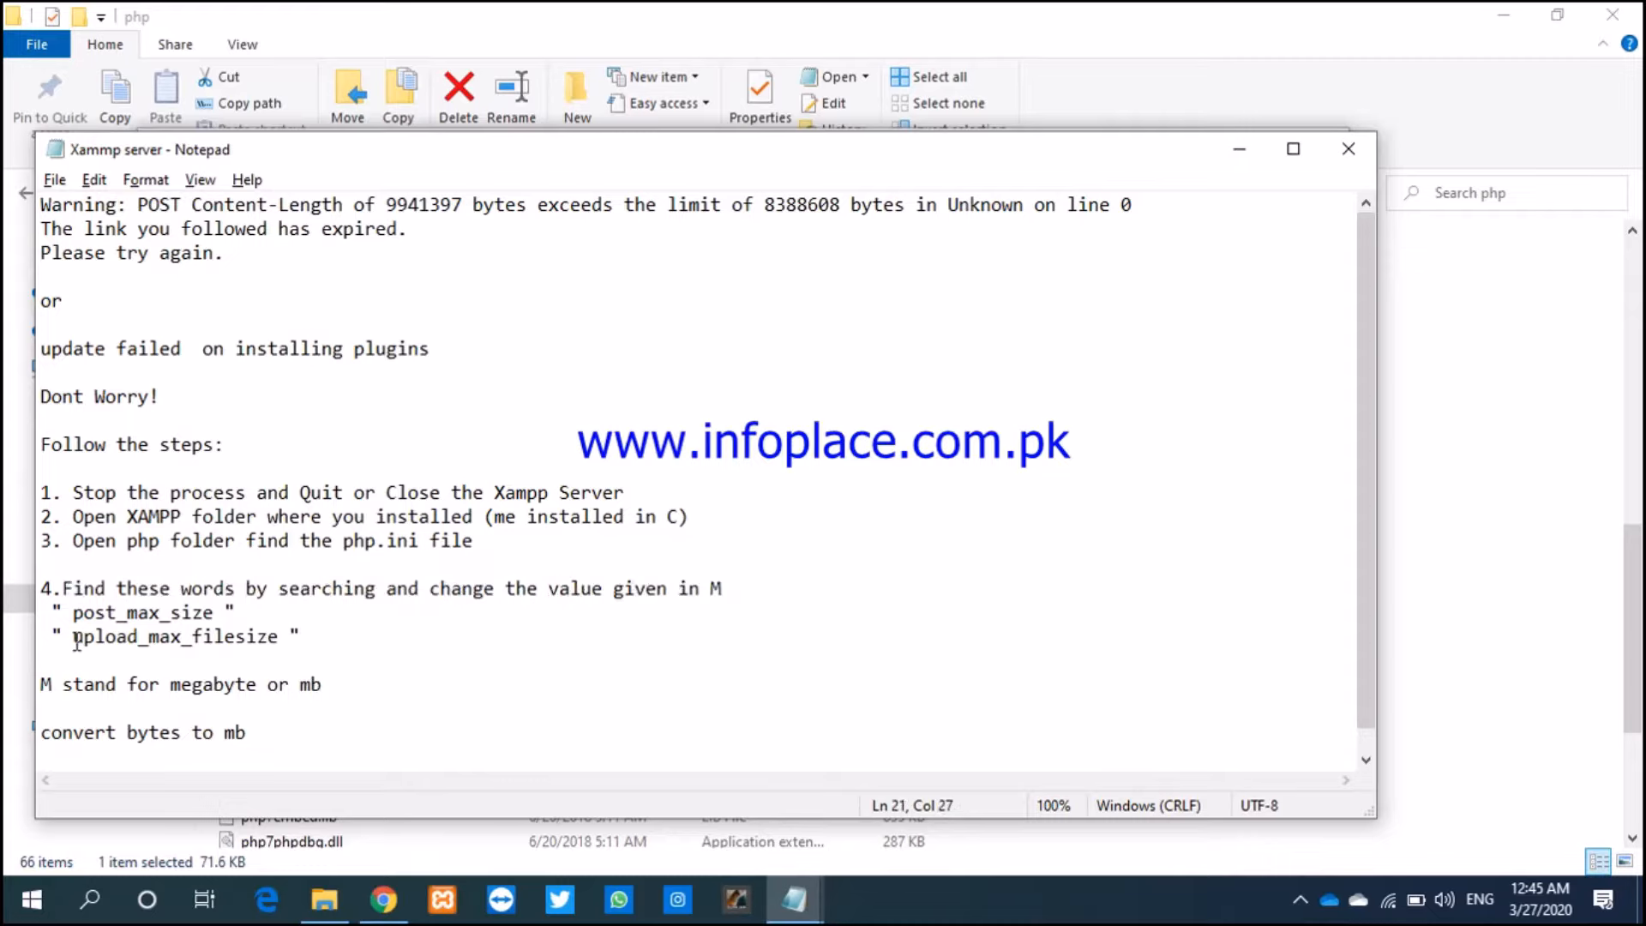
pyautogui.moveTo(74, 616); pyautogui.dragTo(212, 617)
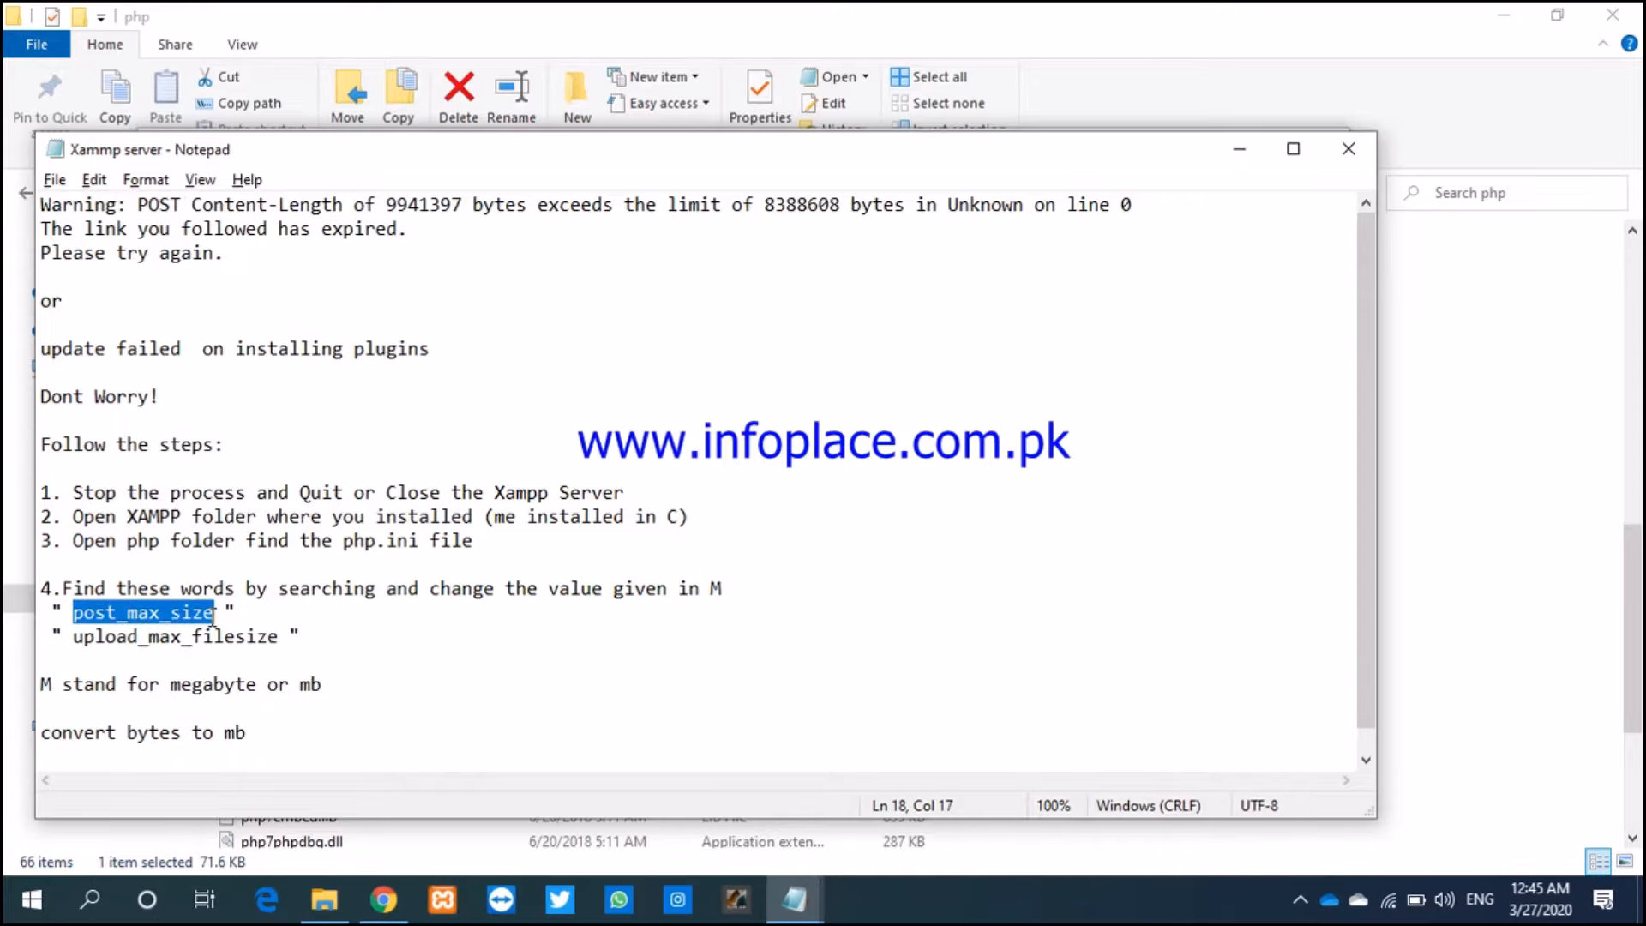
pyautogui.hotkey('alt', 'Tab')
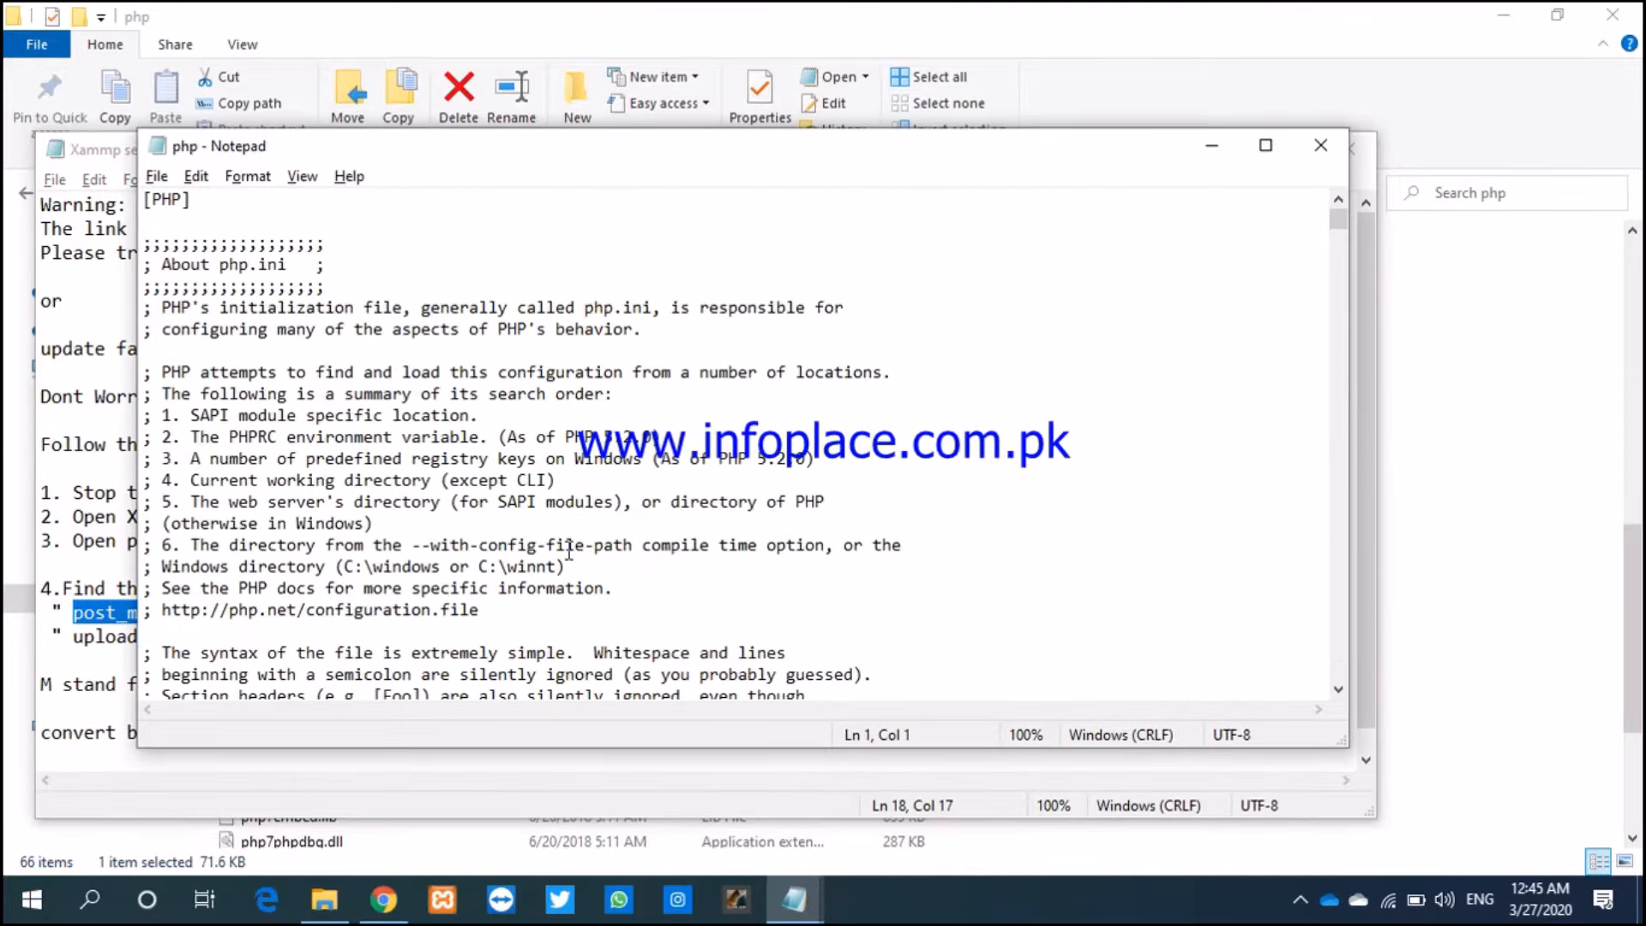
pyautogui.hotkey('ctrl', 'f')
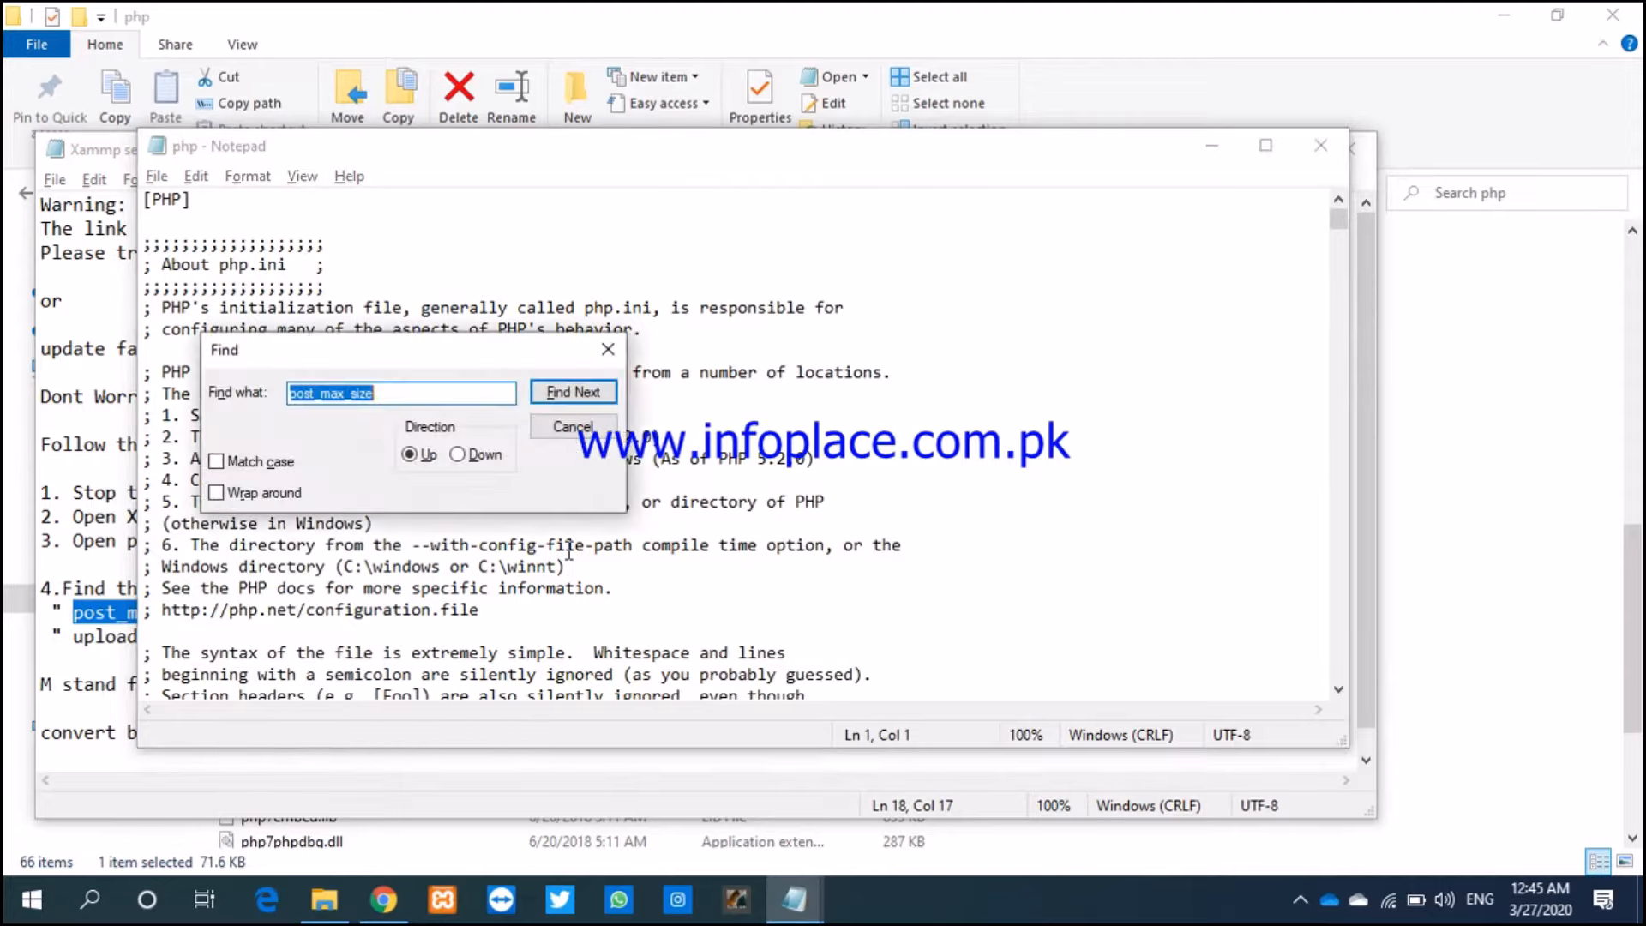
pyautogui.click(608, 349)
pyautogui.hotkey('alt', 'Tab')
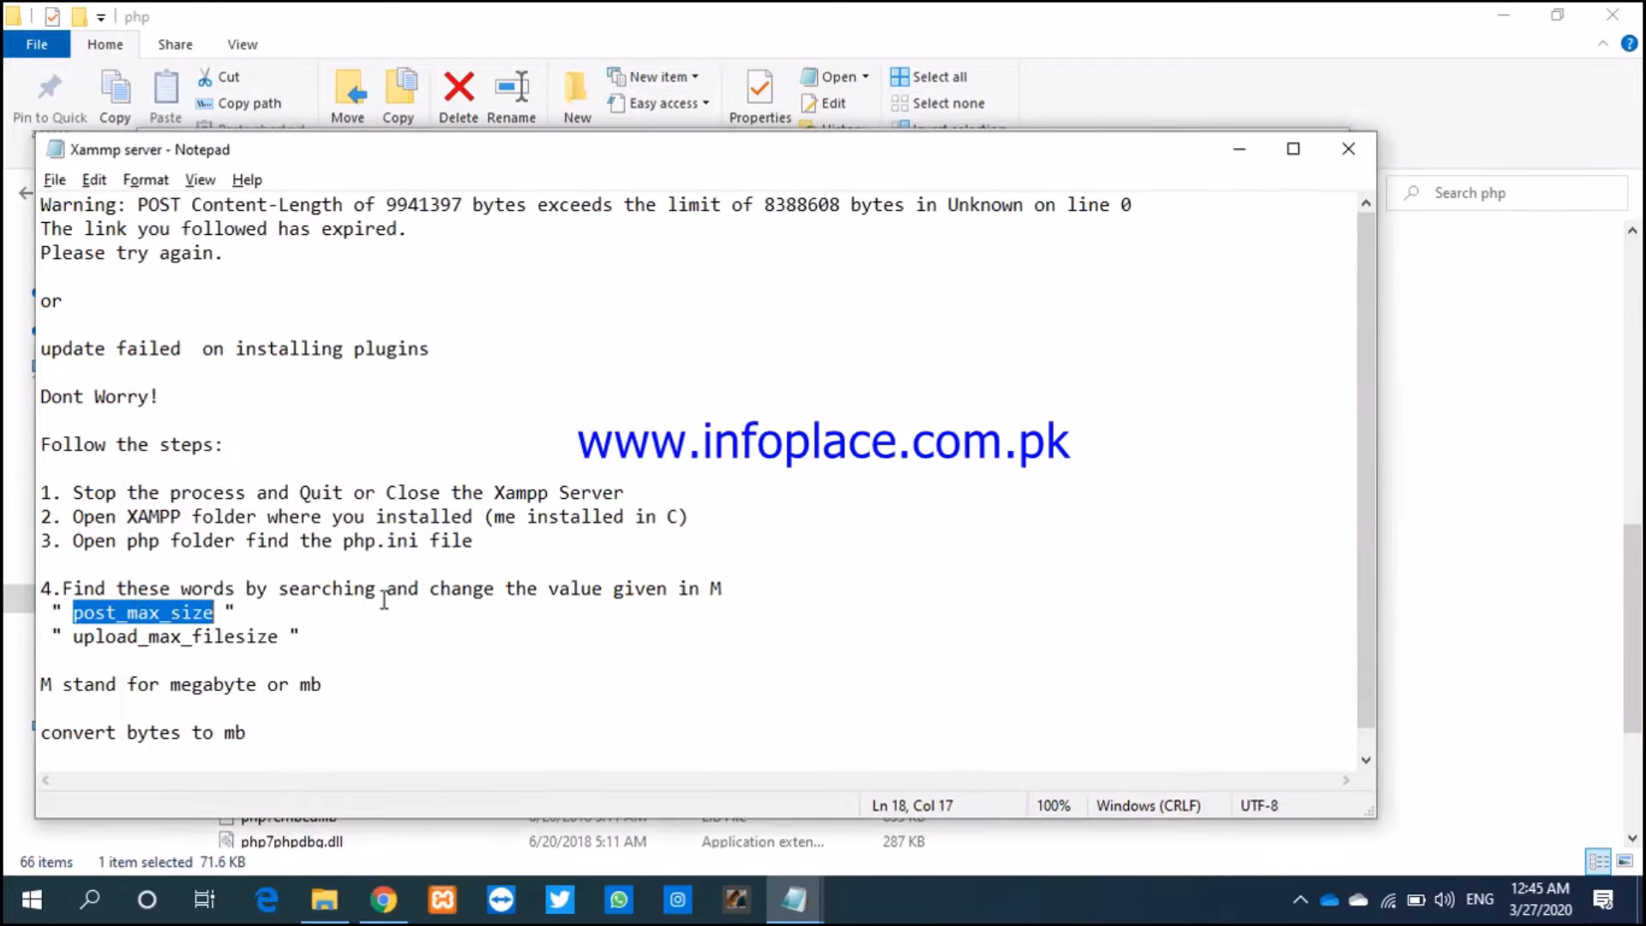
# Step: Add the remark "this is for post" after the post_max_size term in the Xammp server notes
pyautogui.click(366, 633)
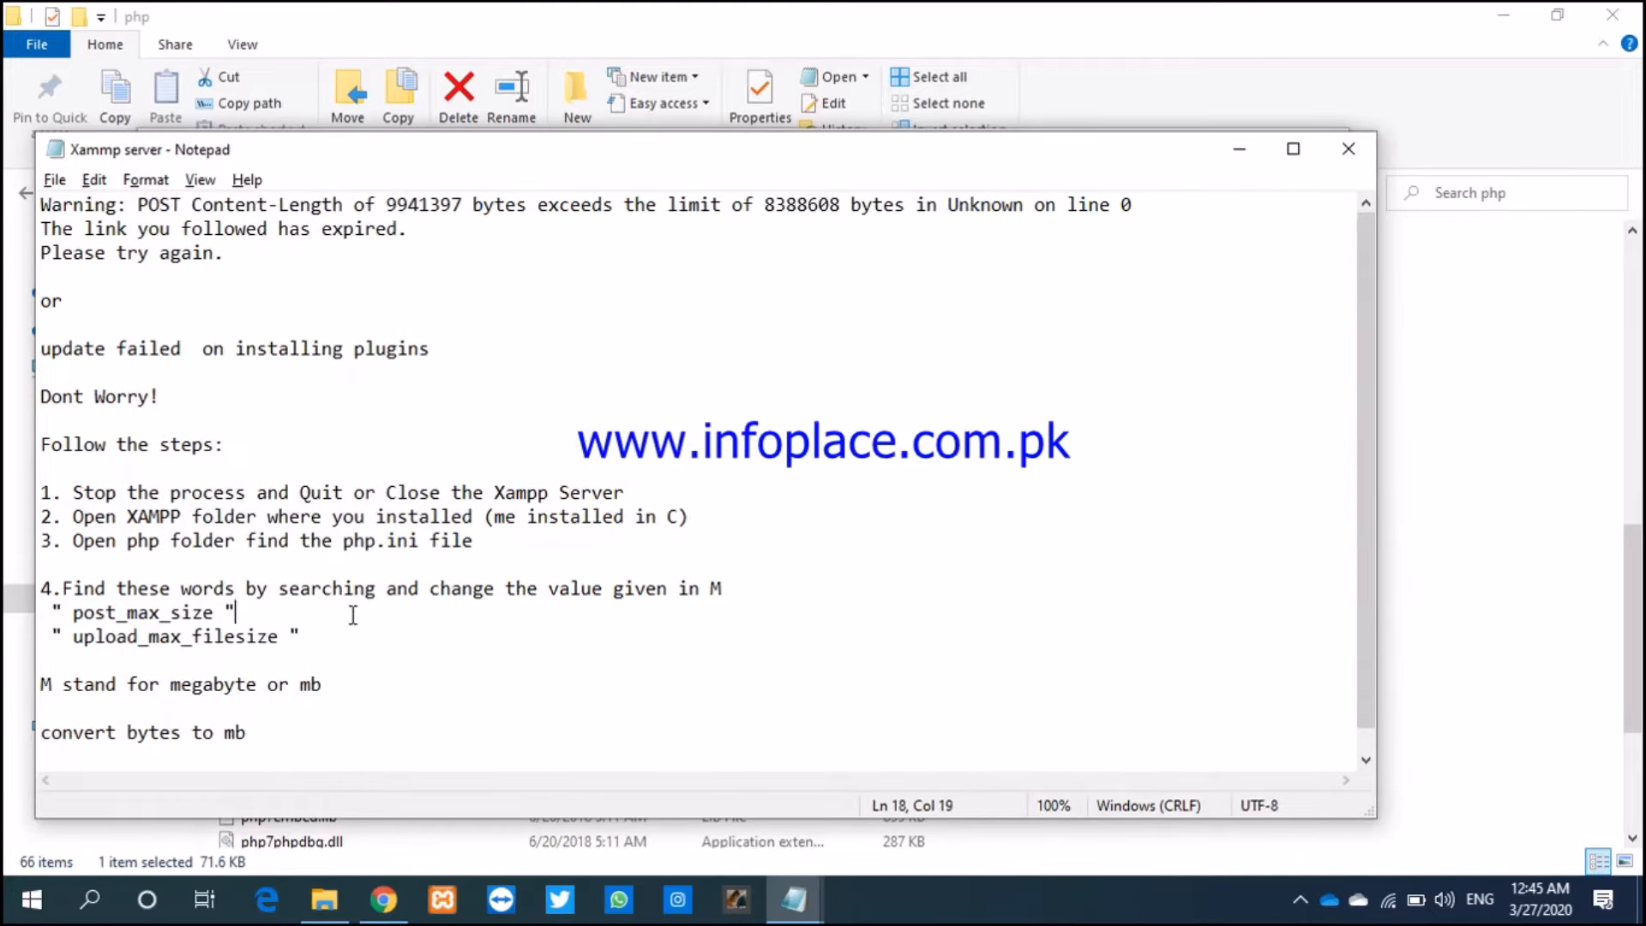
pyautogui.write('t')
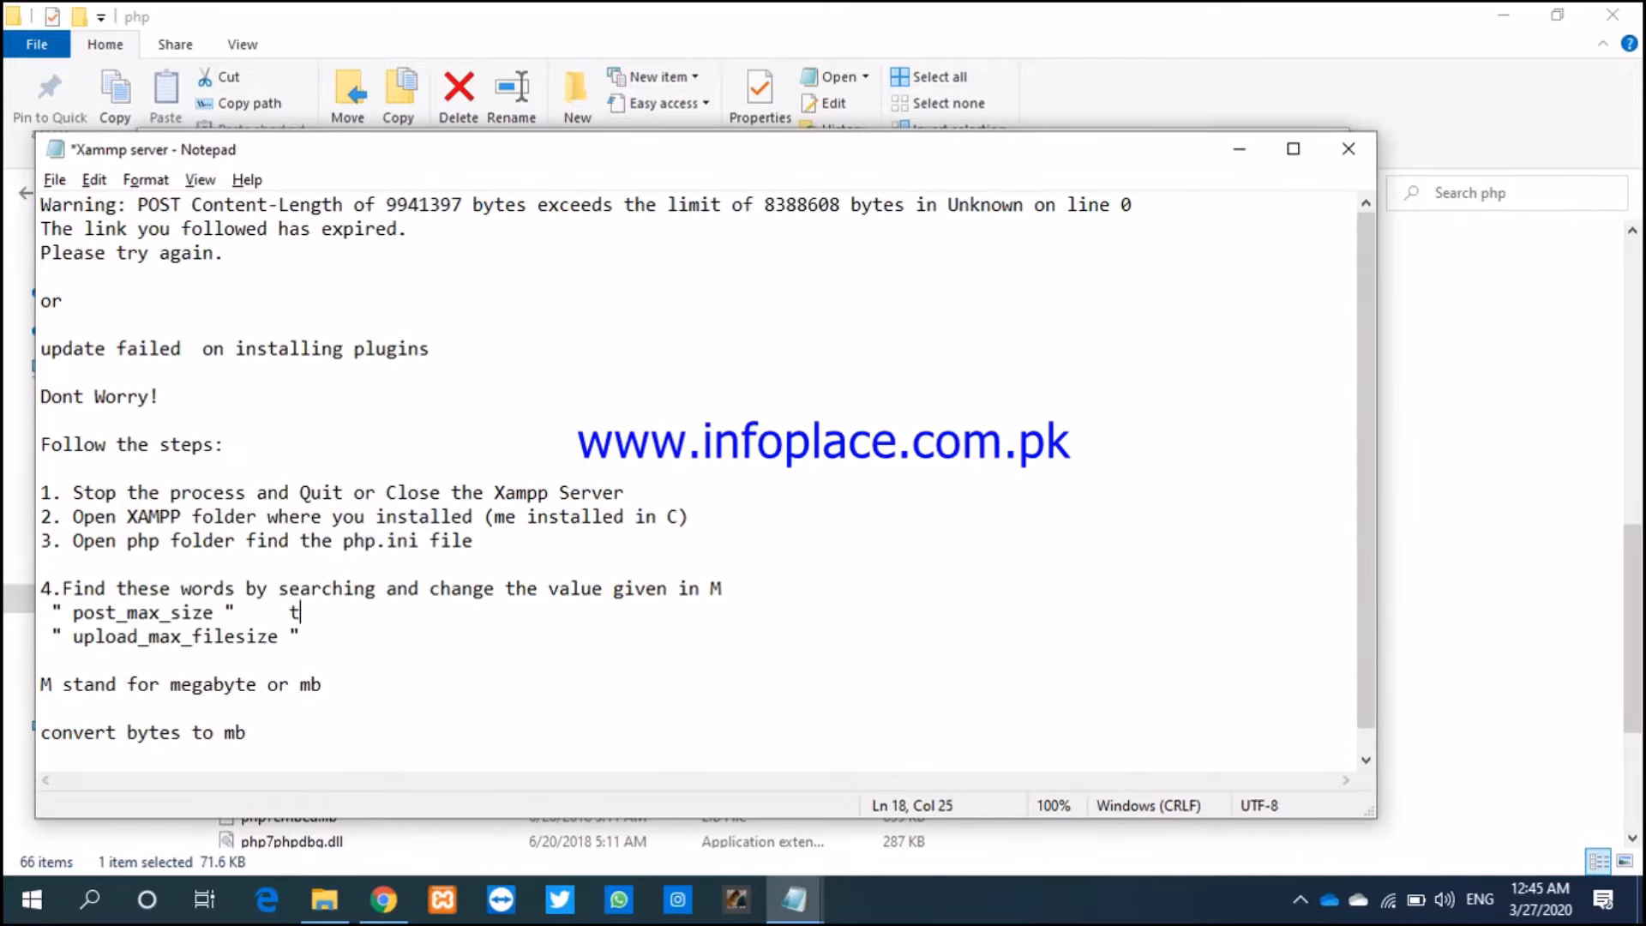
pyautogui.write('his is for post')
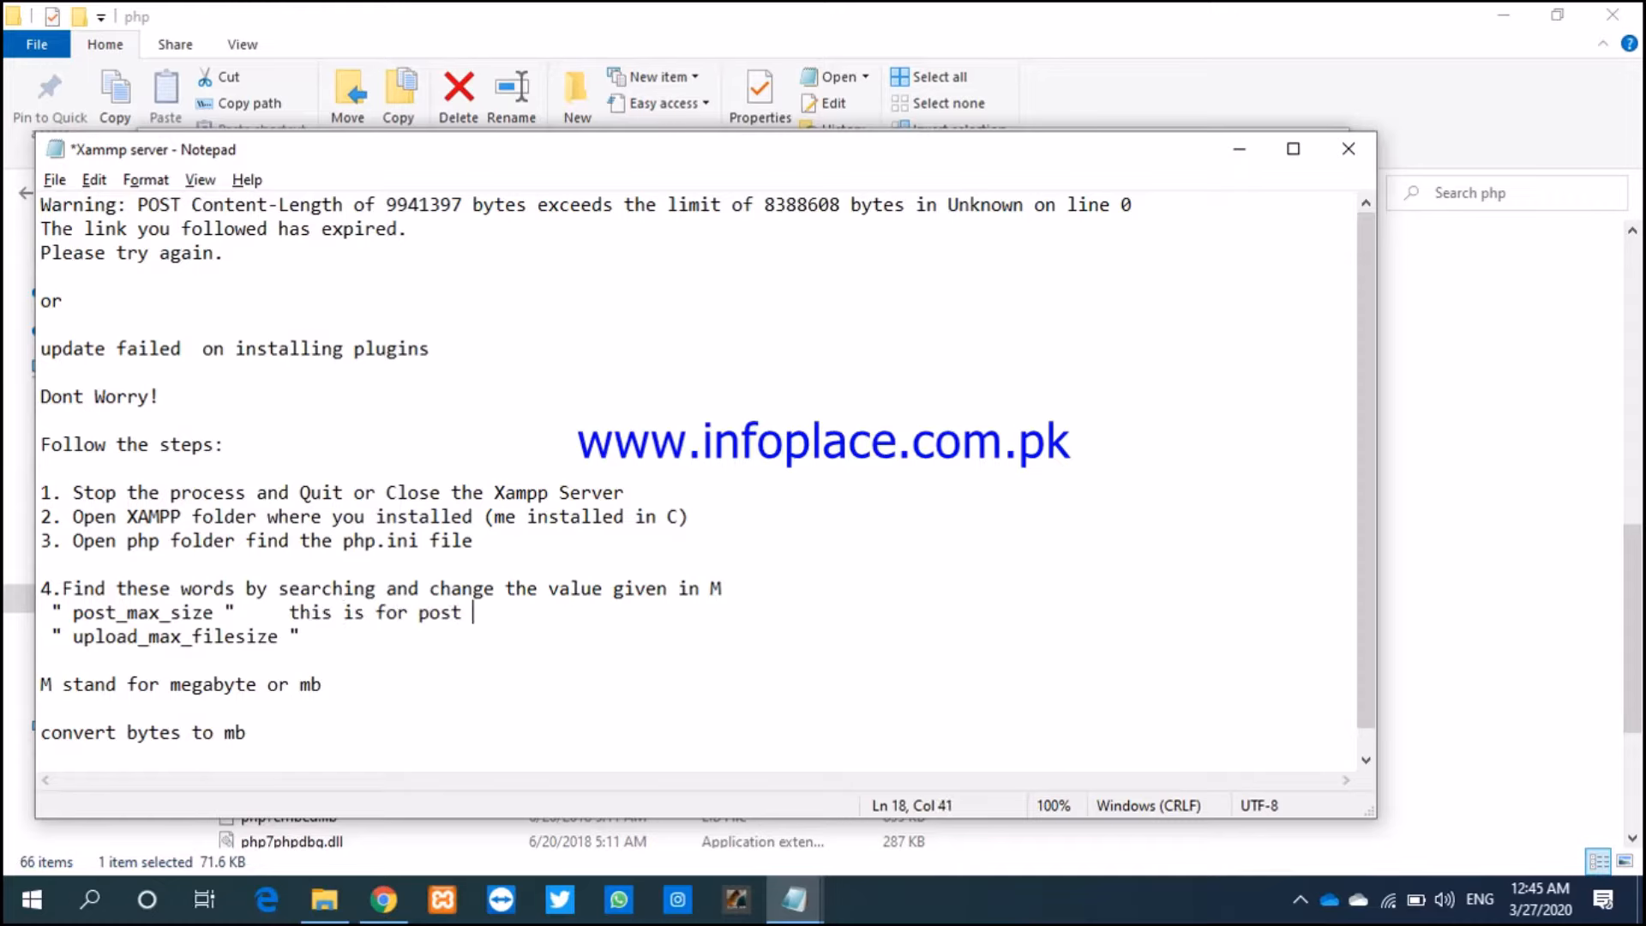
# Step: Copy upload_max_filesize from the notes and search for it in the php file with the search direction set to Down
pyautogui.click(256, 639)
pyautogui.moveTo(74, 639); pyautogui.dragTo(276, 643)
pyautogui.hotkey('ctrl', 'c')
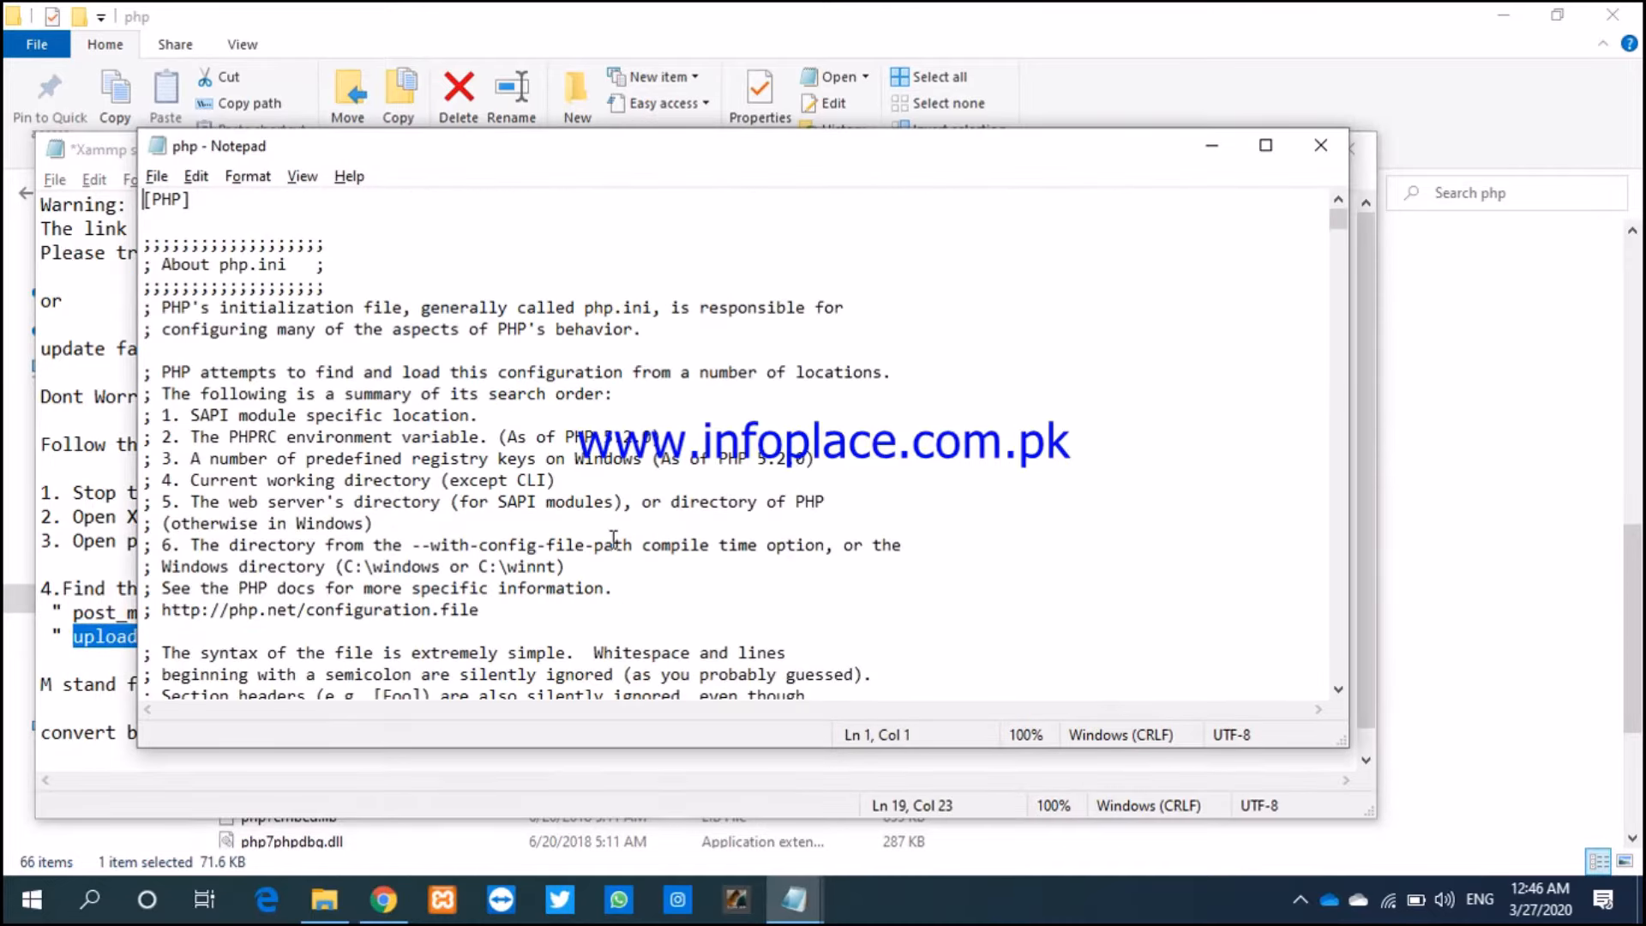
pyautogui.hotkey('ctrl', 'f')
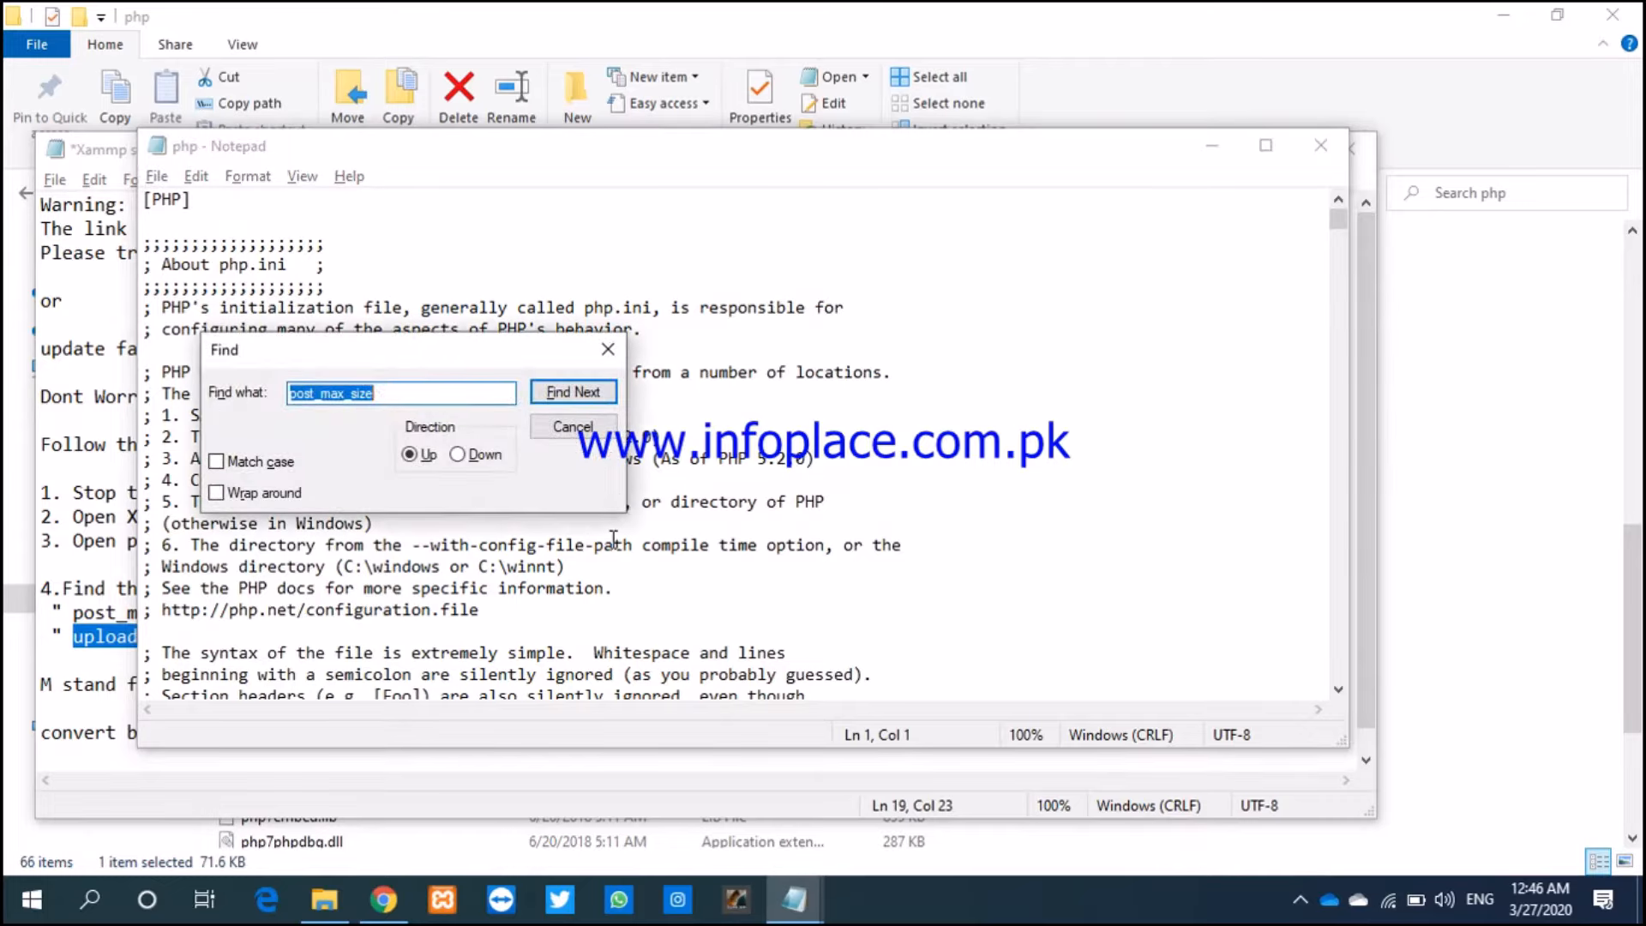
pyautogui.hotkey('ctrl', 'v')
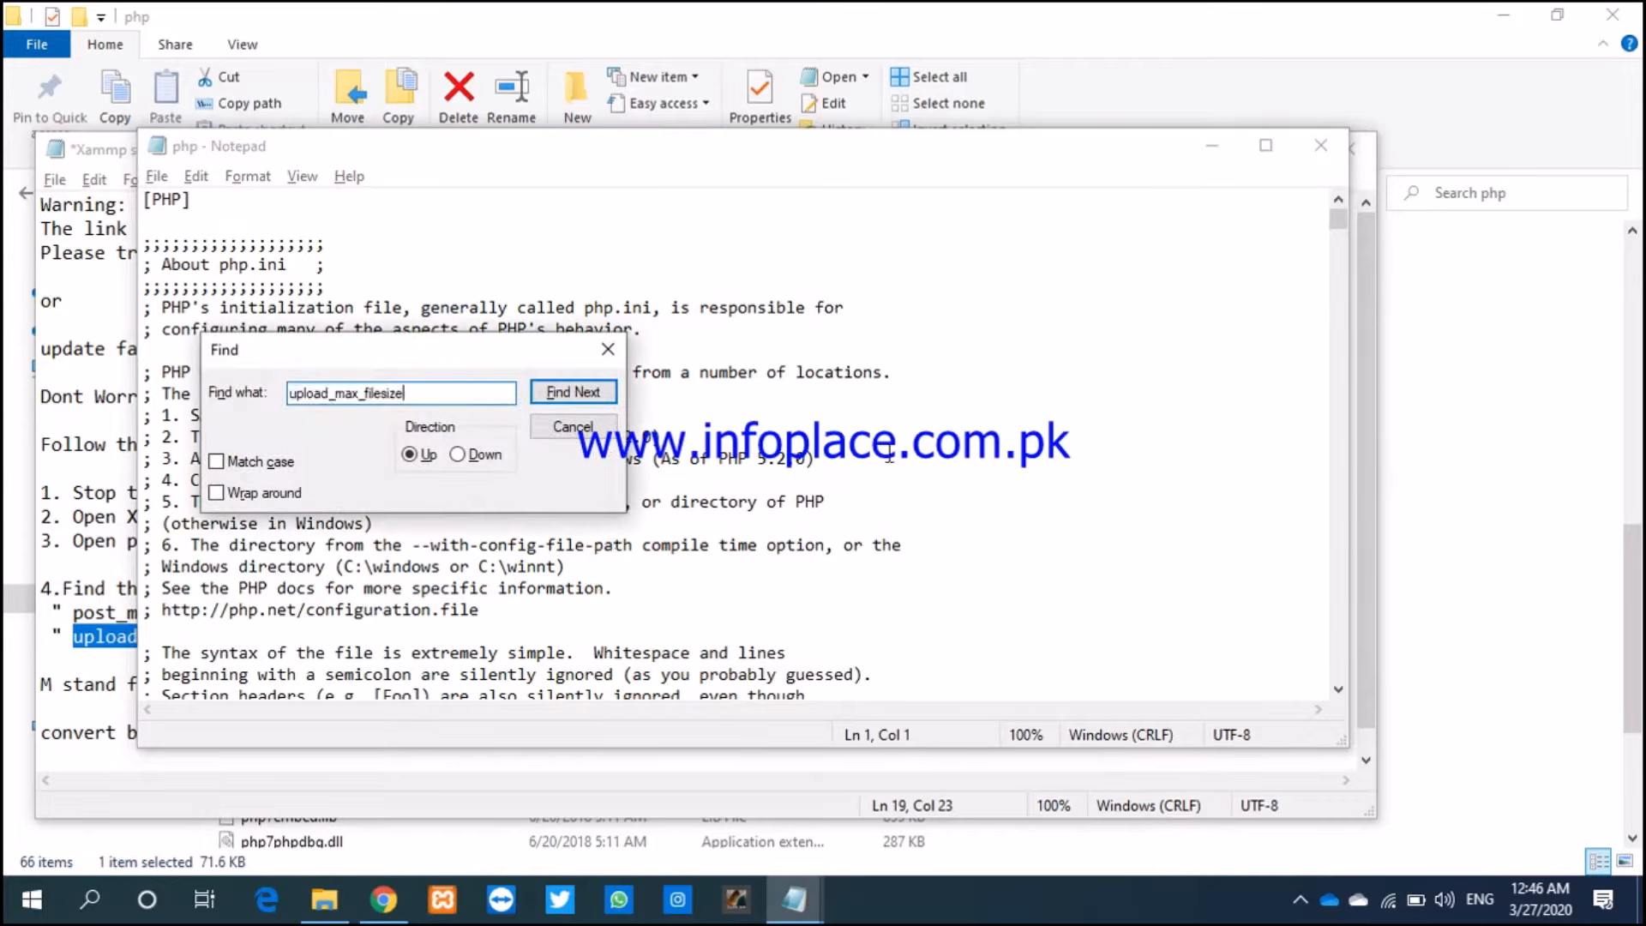
pyautogui.click(590, 398)
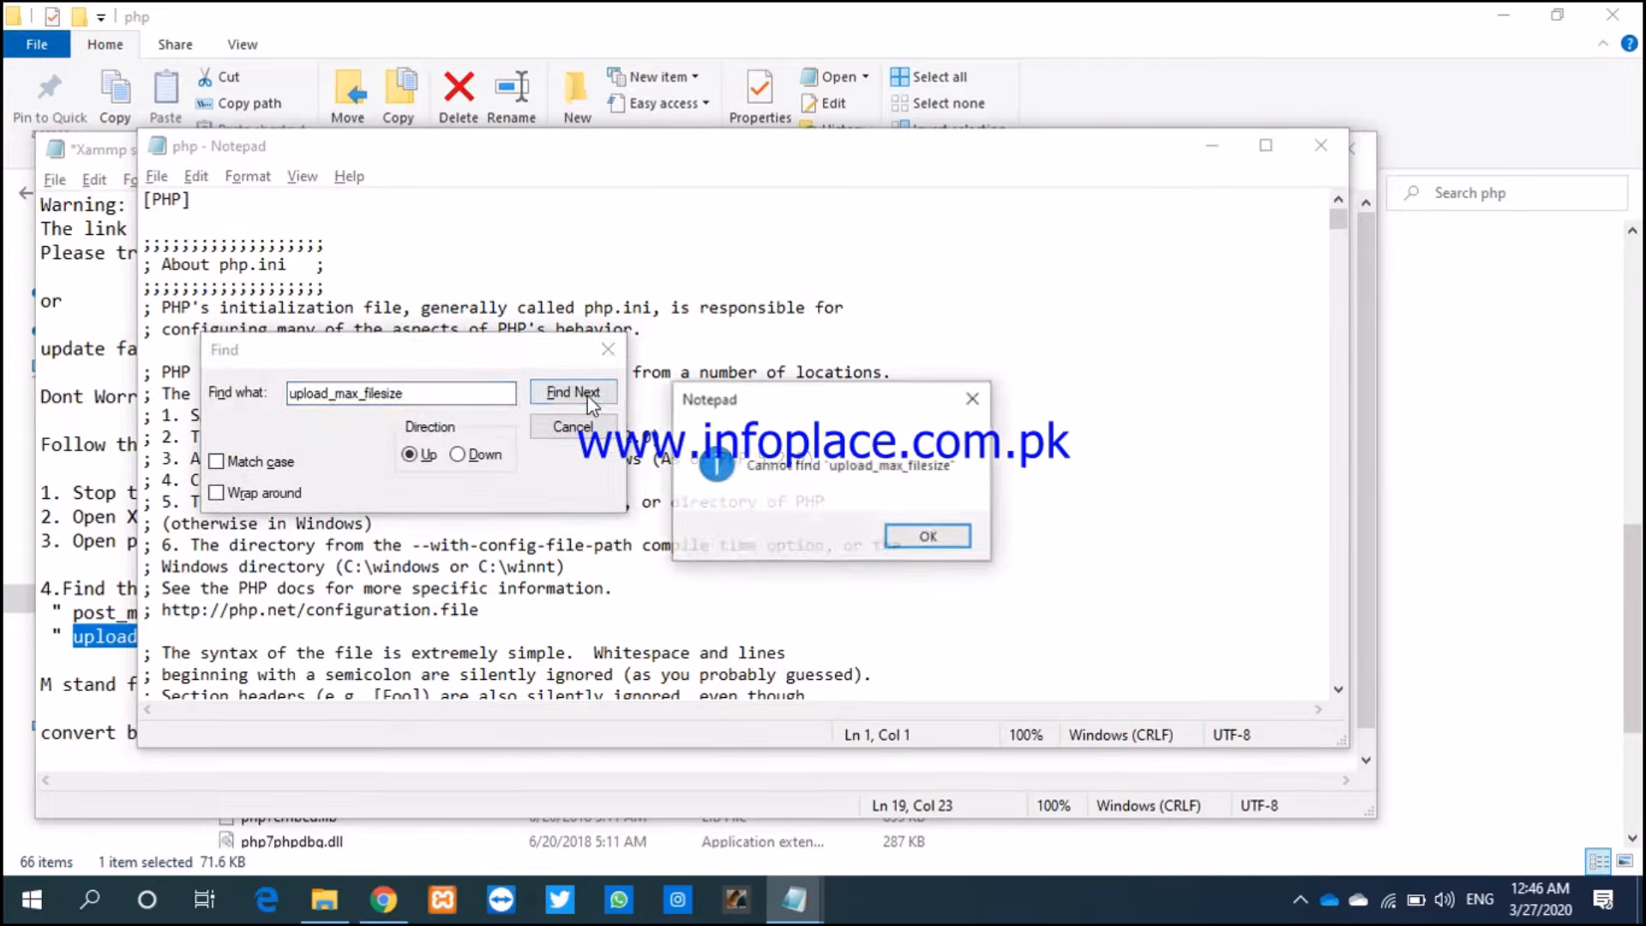
pyautogui.click(929, 538)
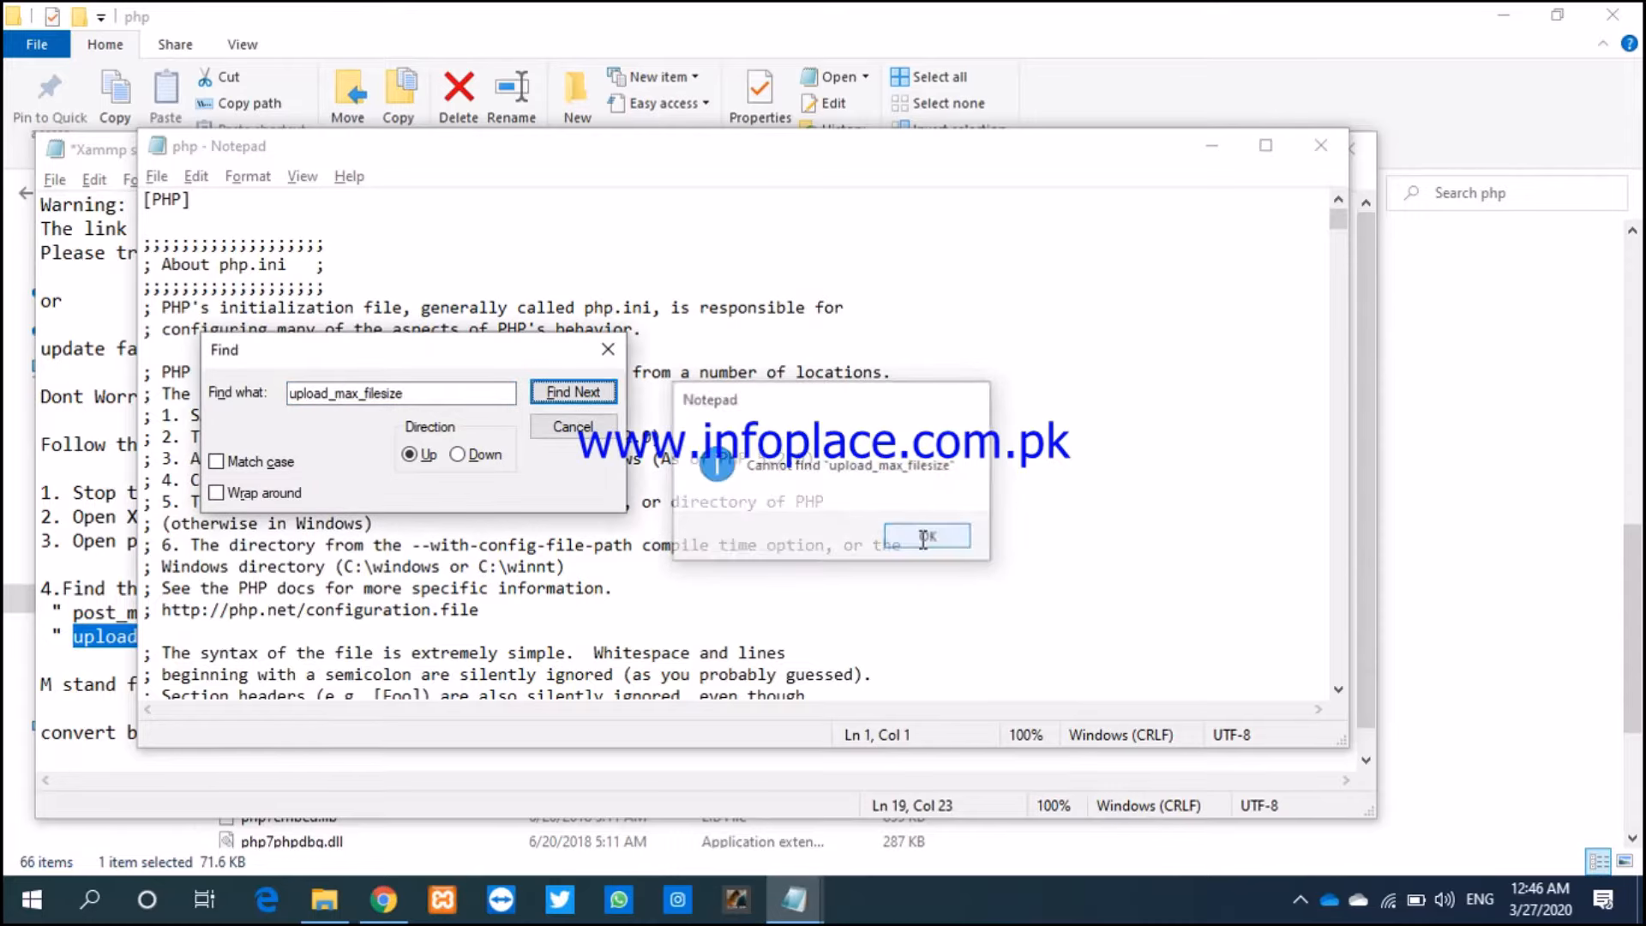
pyautogui.click(457, 455)
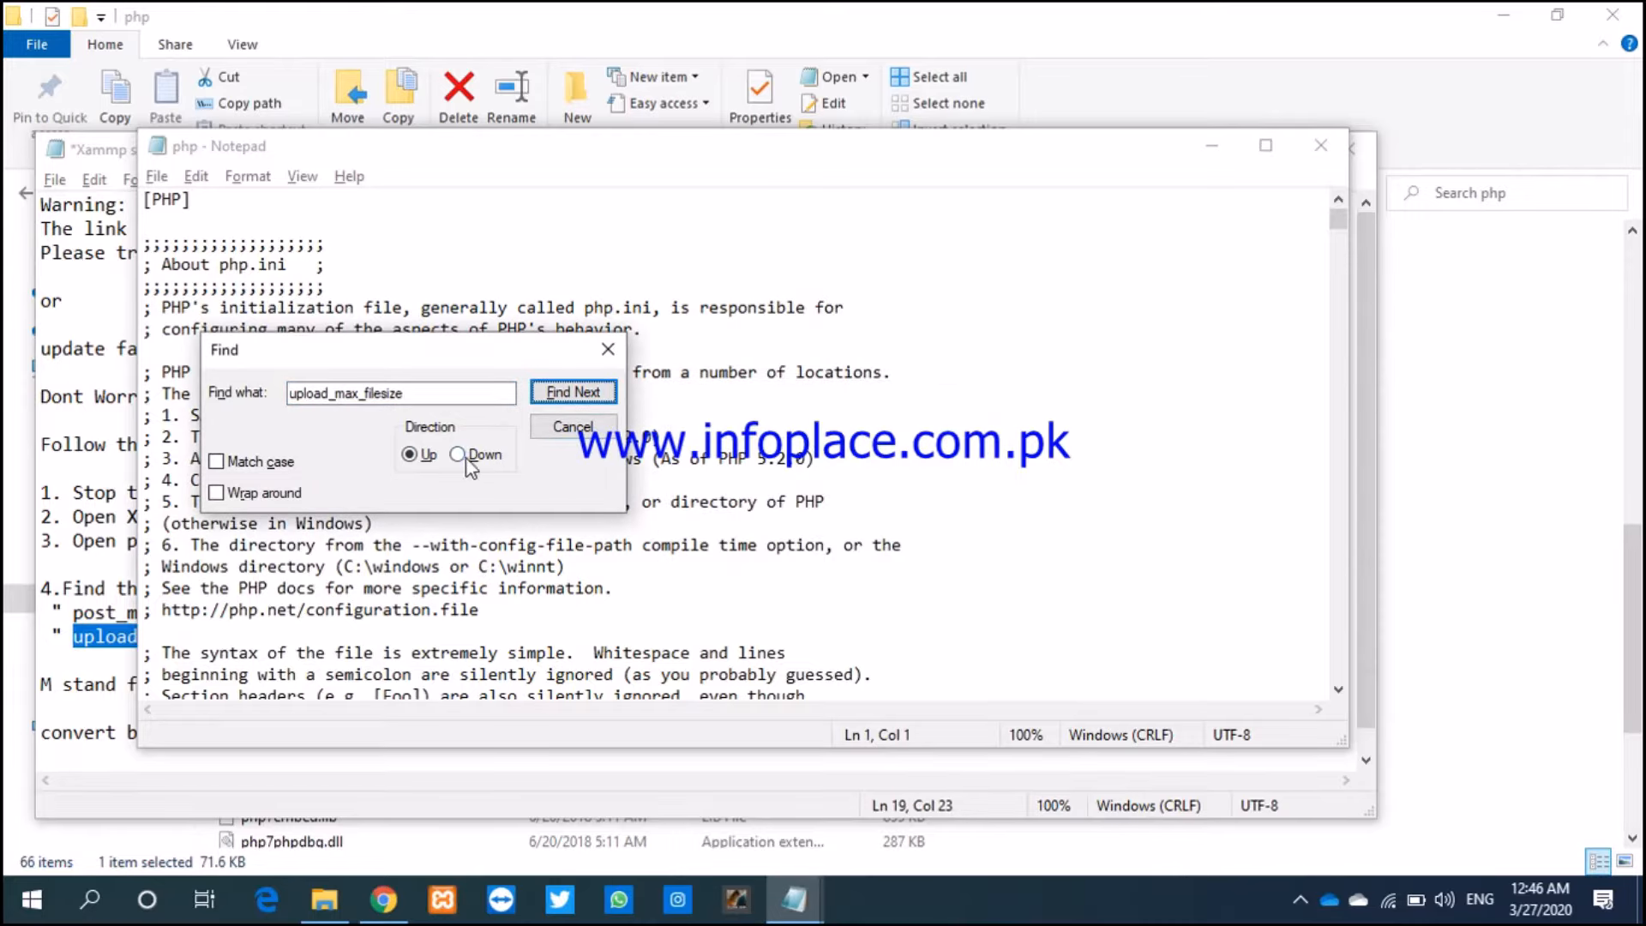
pyautogui.click(573, 392)
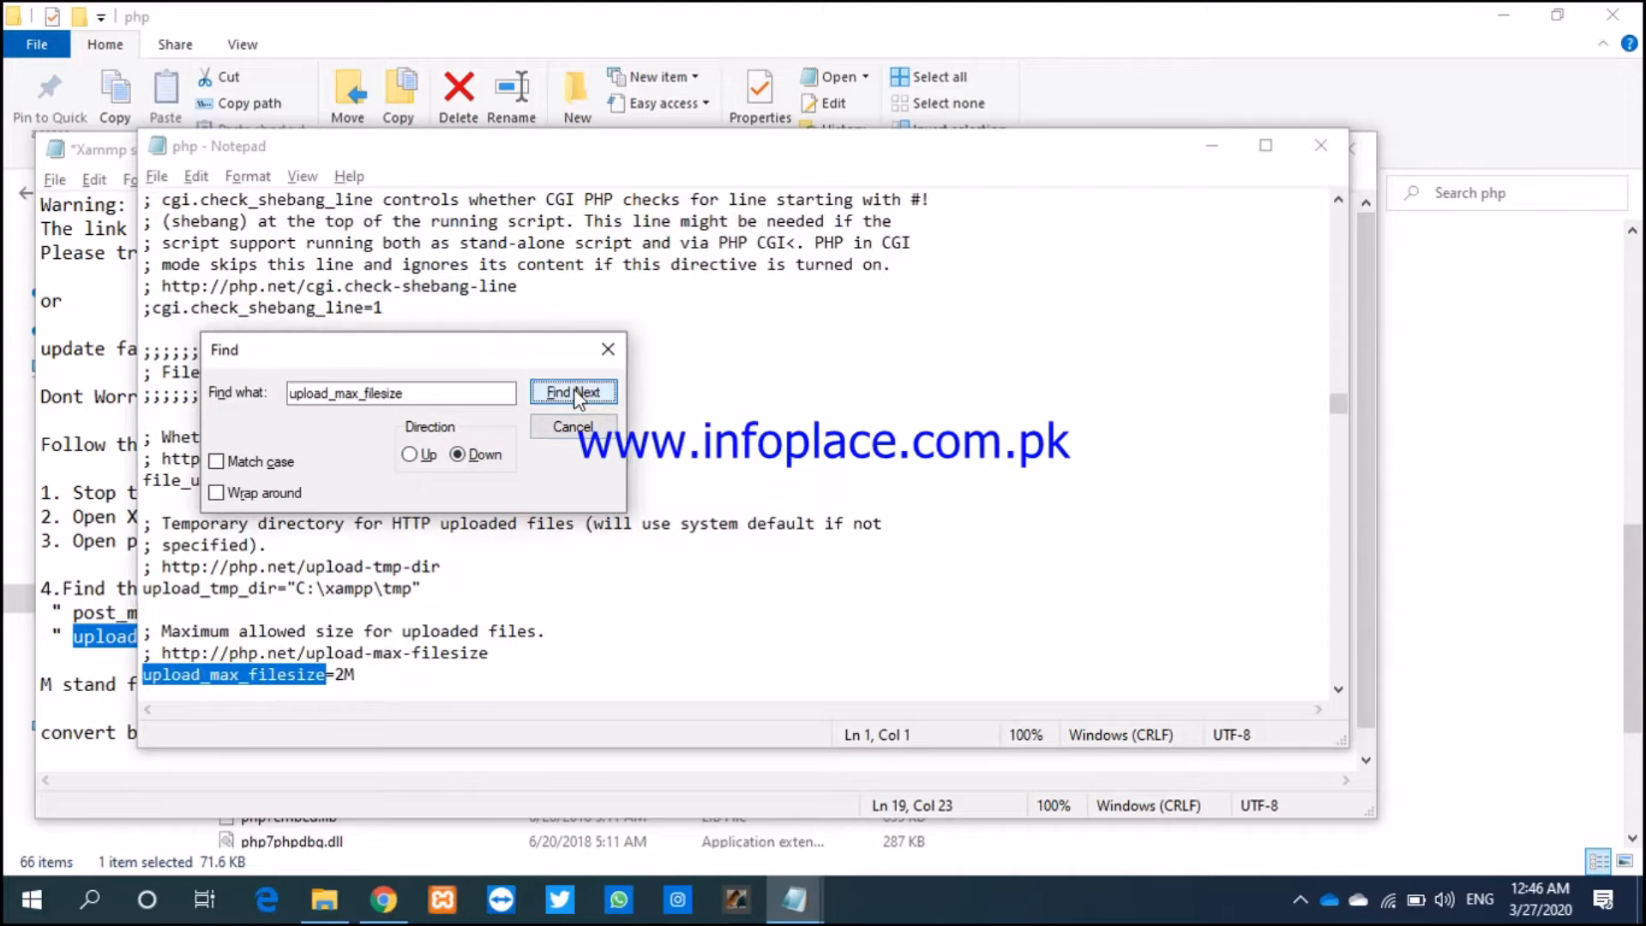
# Step: Highlight the value of the upload_max_filesize line in the php file and place the cursor within it
pyautogui.click(342, 671)
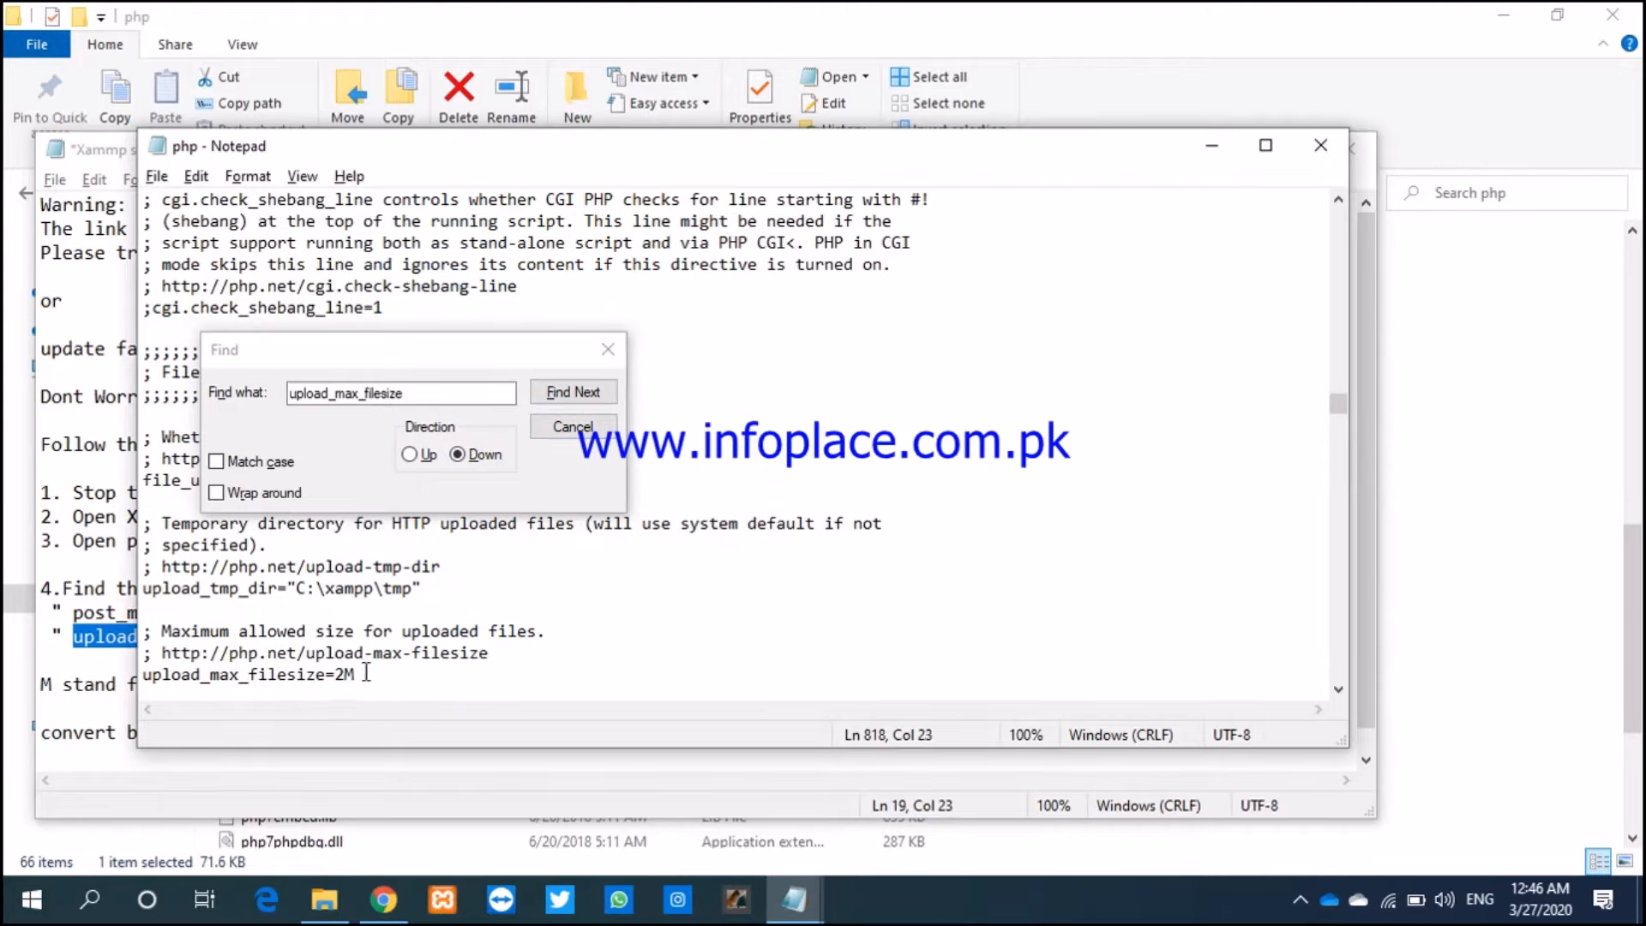
pyautogui.moveTo(365, 674); pyautogui.dragTo(338, 672)
pyautogui.click(344, 674)
# Step: Switch to the Xammp server notes and highlight "M stand for megabyte", followed by "bytes to mb"
pyautogui.hotkey('alt', 'Tab')
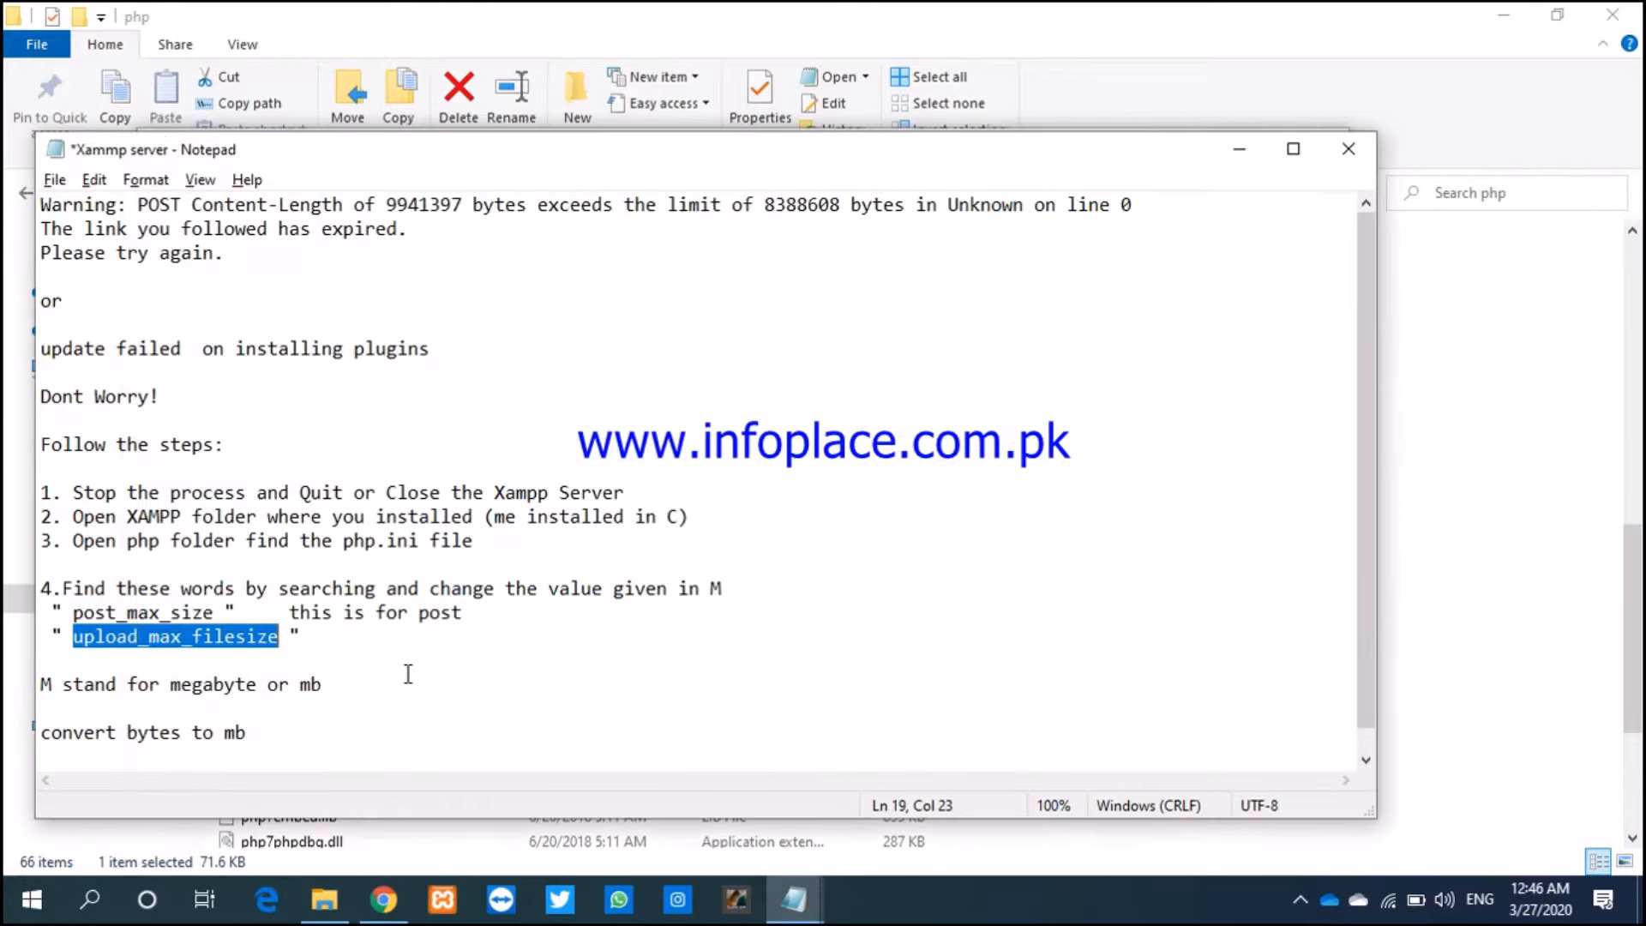
pyautogui.click(264, 706)
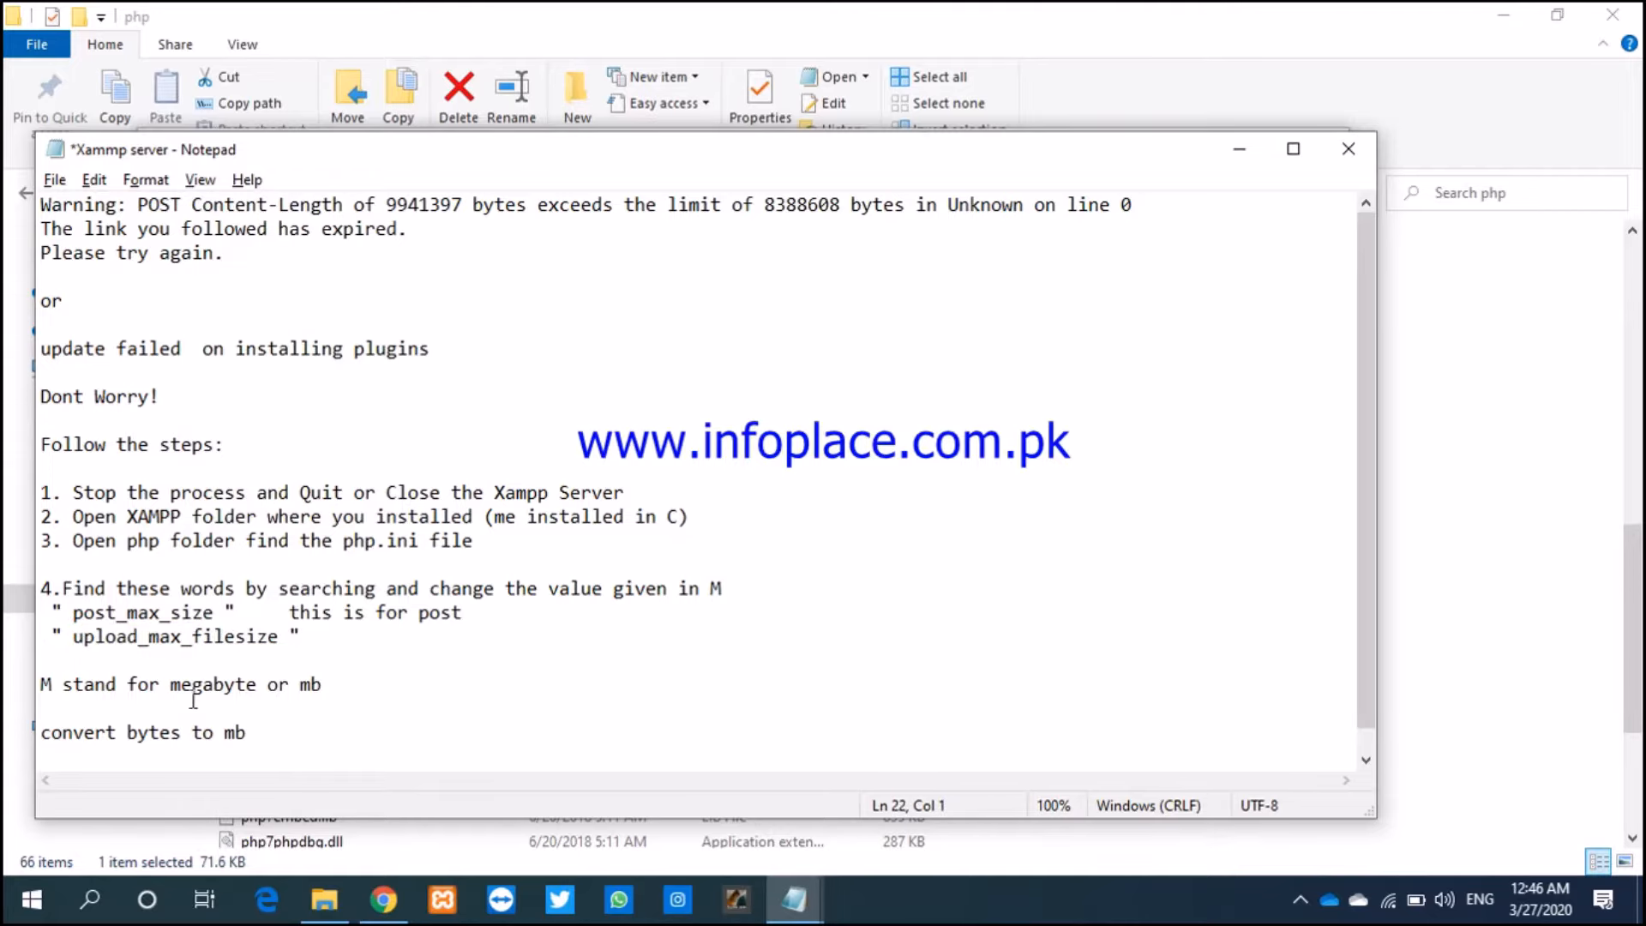
pyautogui.moveTo(35, 684); pyautogui.dragTo(268, 684)
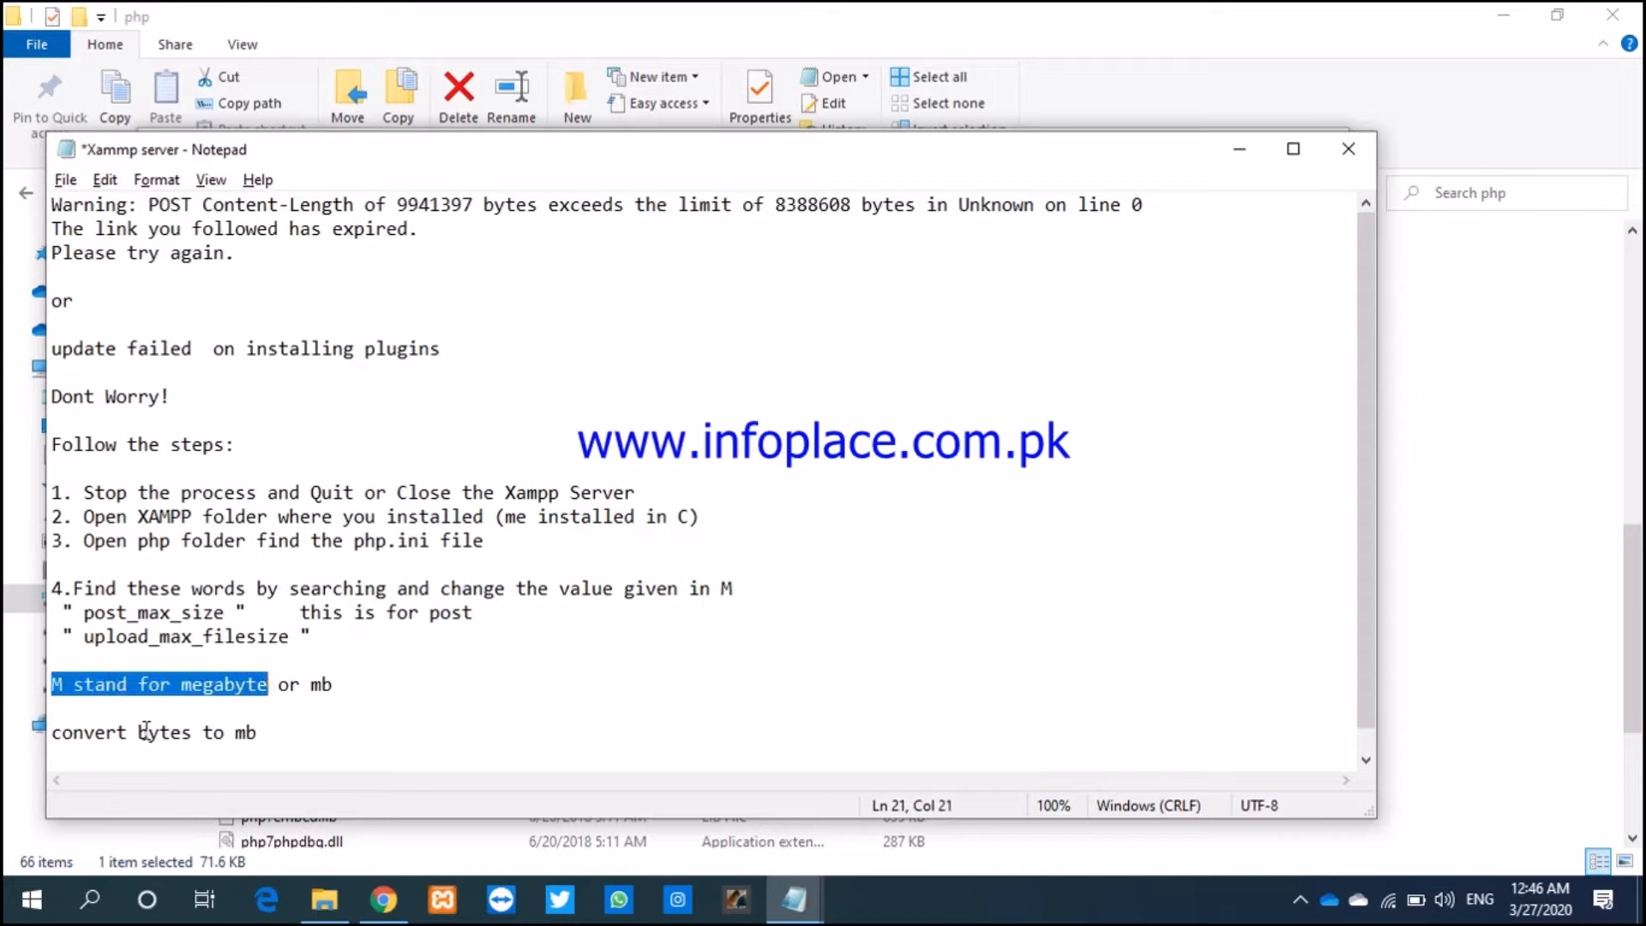
pyautogui.moveTo(138, 732); pyautogui.dragTo(265, 737)
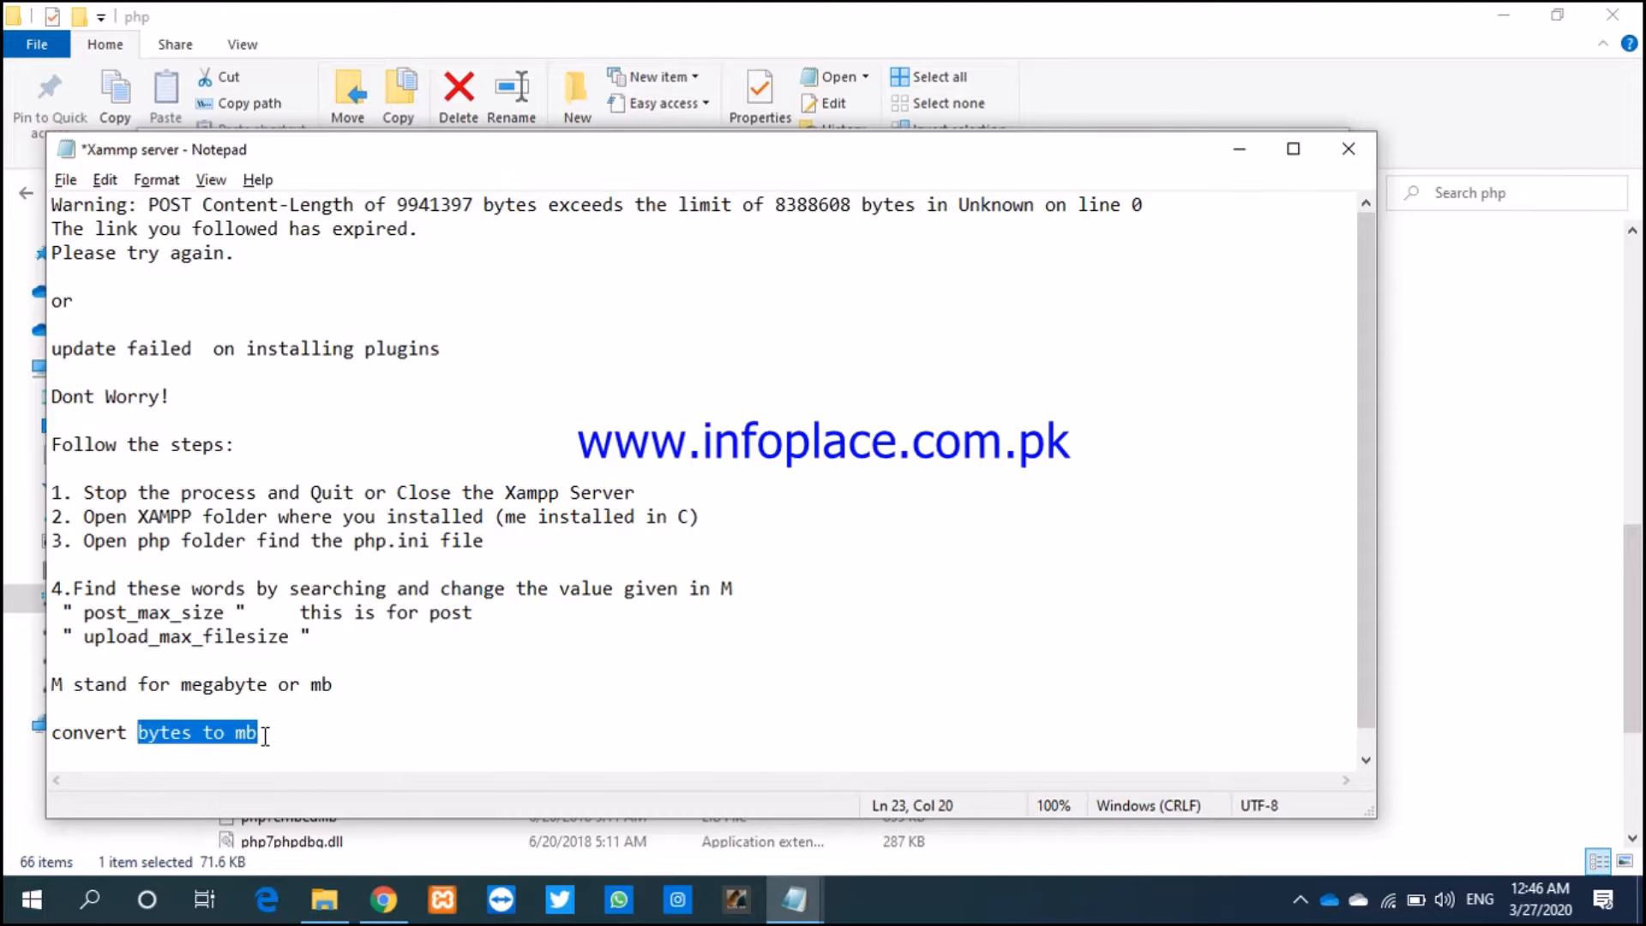
# Step: Switch to Chrome and search Google for "bytes to mb" in a new tab
pyautogui.hotkey('alt', 'Tab')
pyautogui.hotkey('alt', 'Tab')
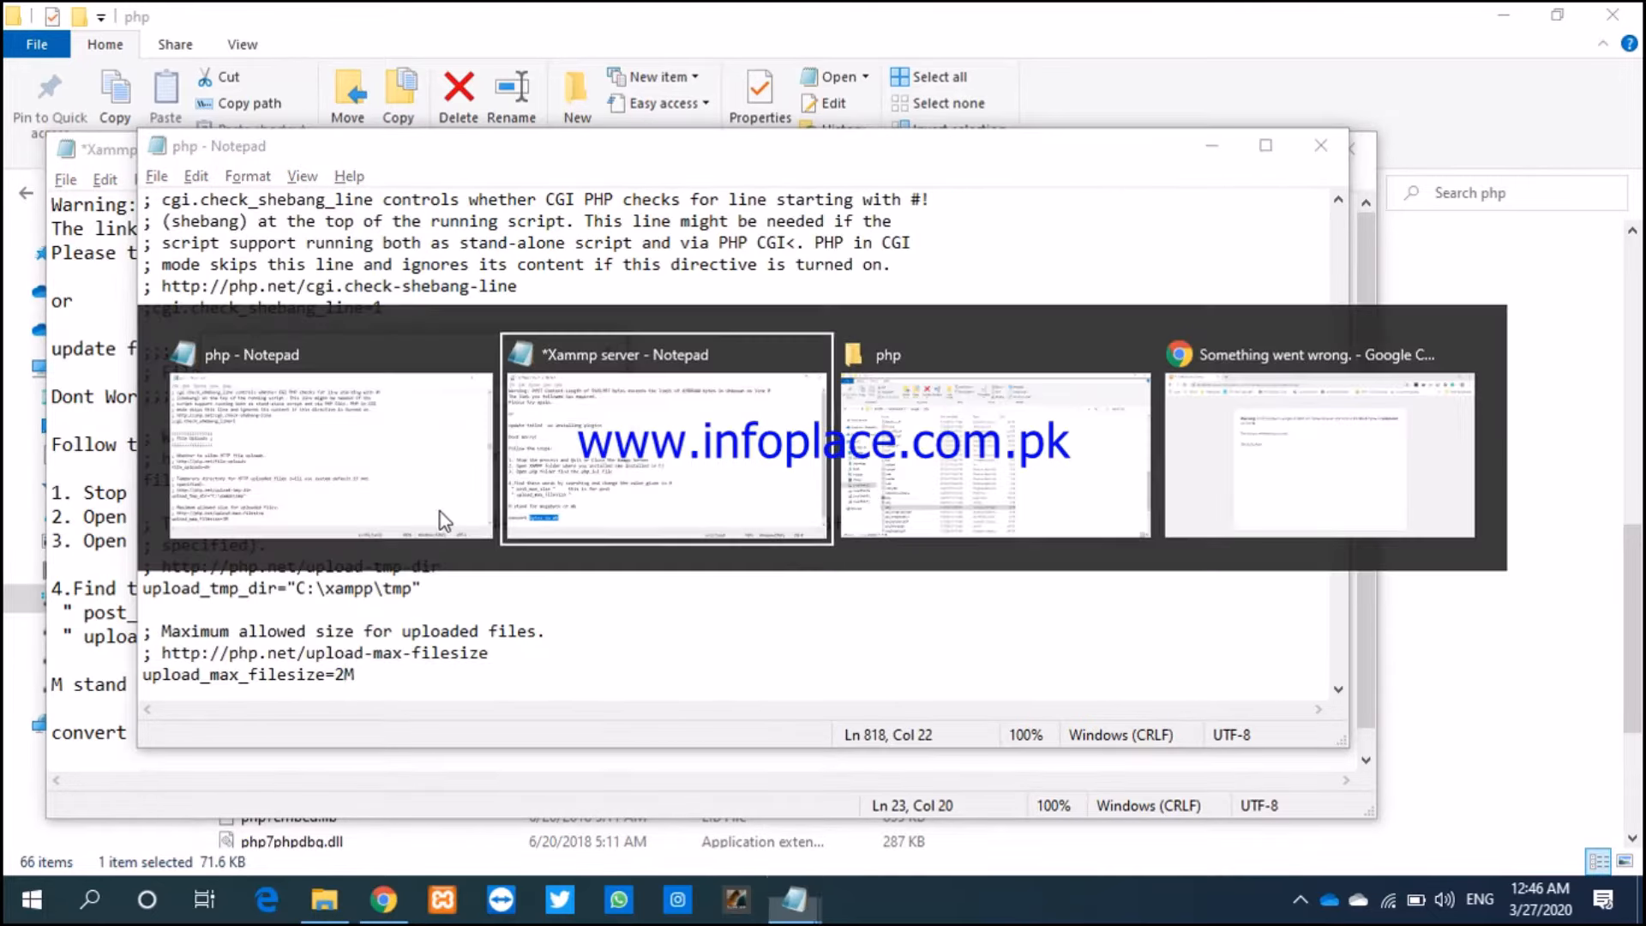
pyautogui.hotkey('alt', 'Tab')
pyautogui.hotkey('alt', 'Tab')
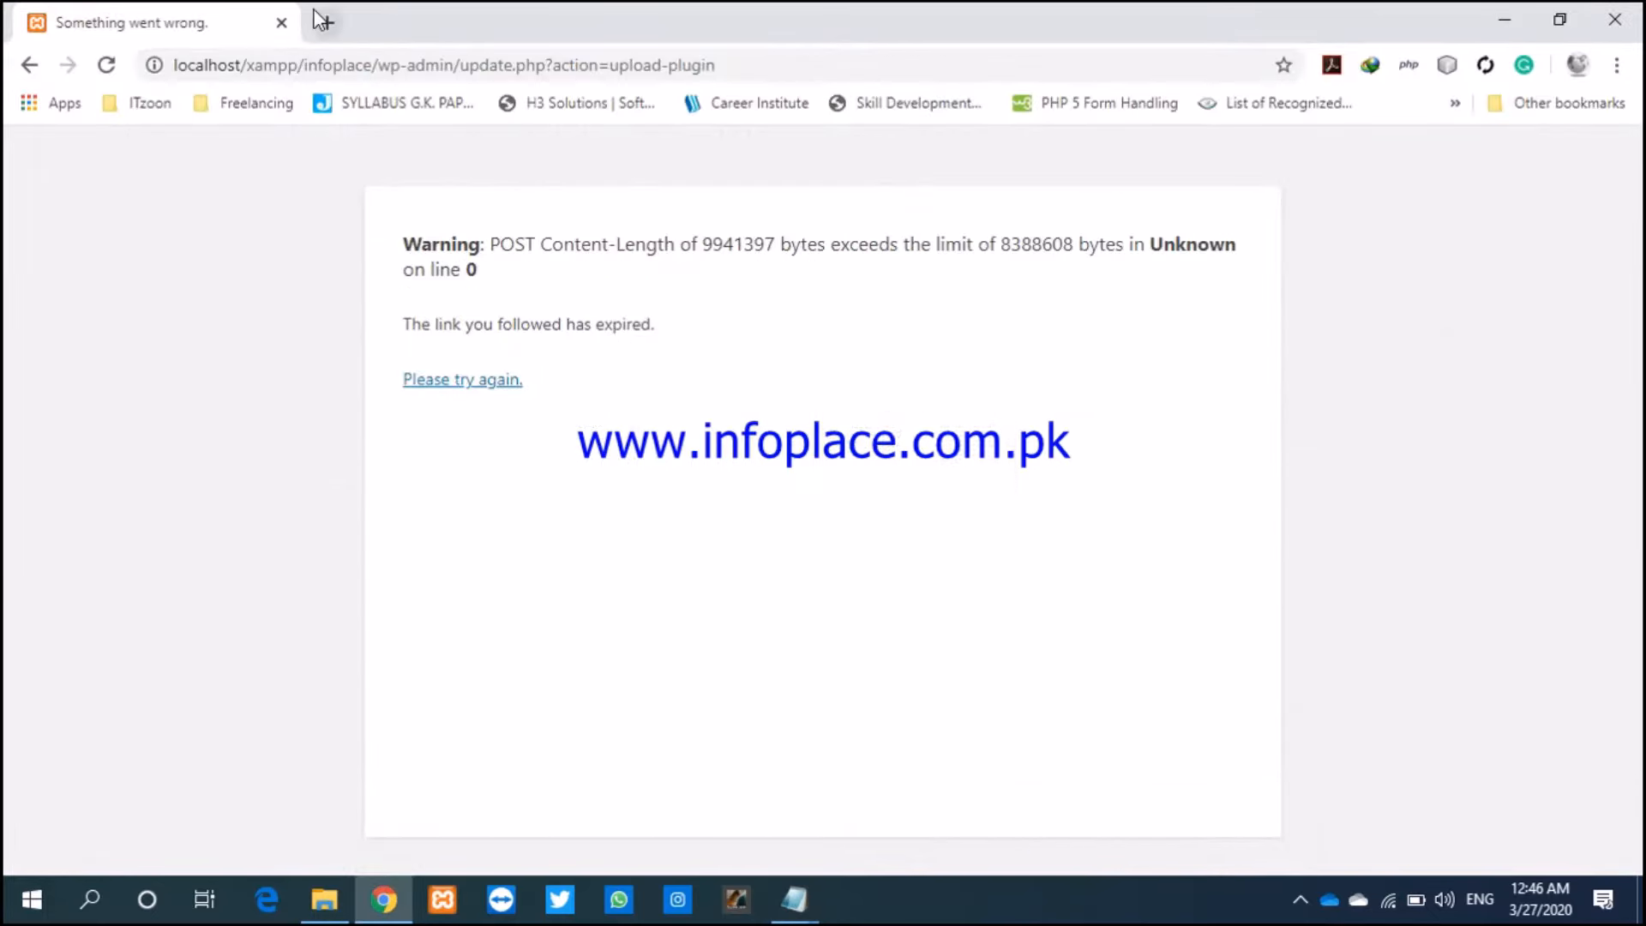
pyautogui.click(324, 21)
pyautogui.write('bytes to mb')
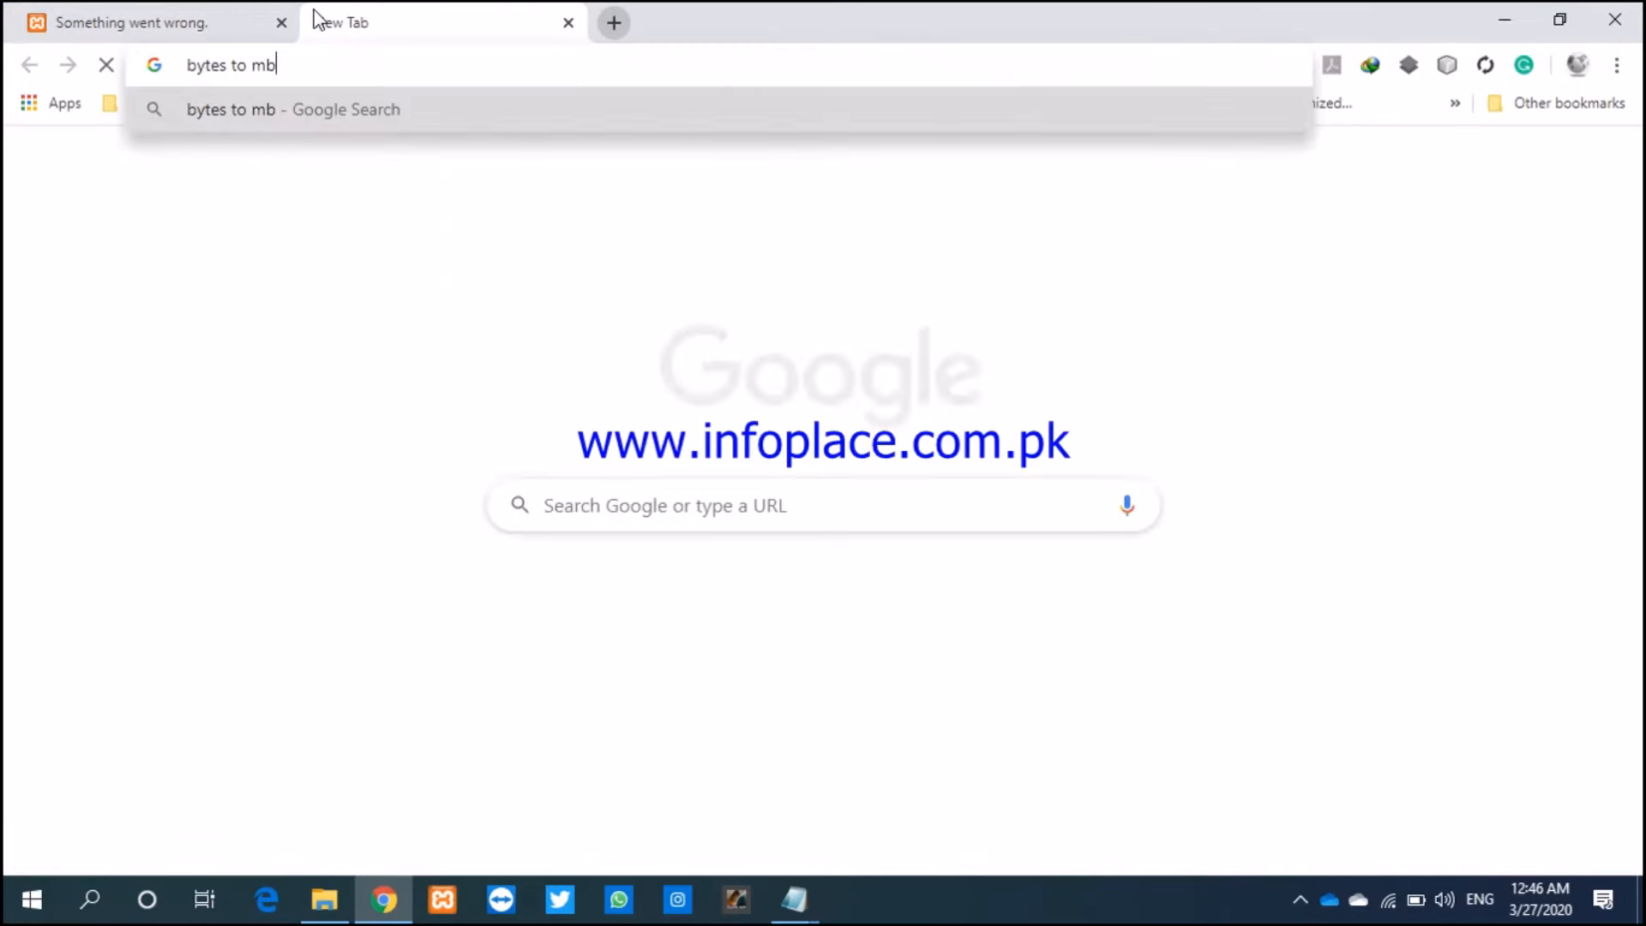
pyautogui.press('Return')
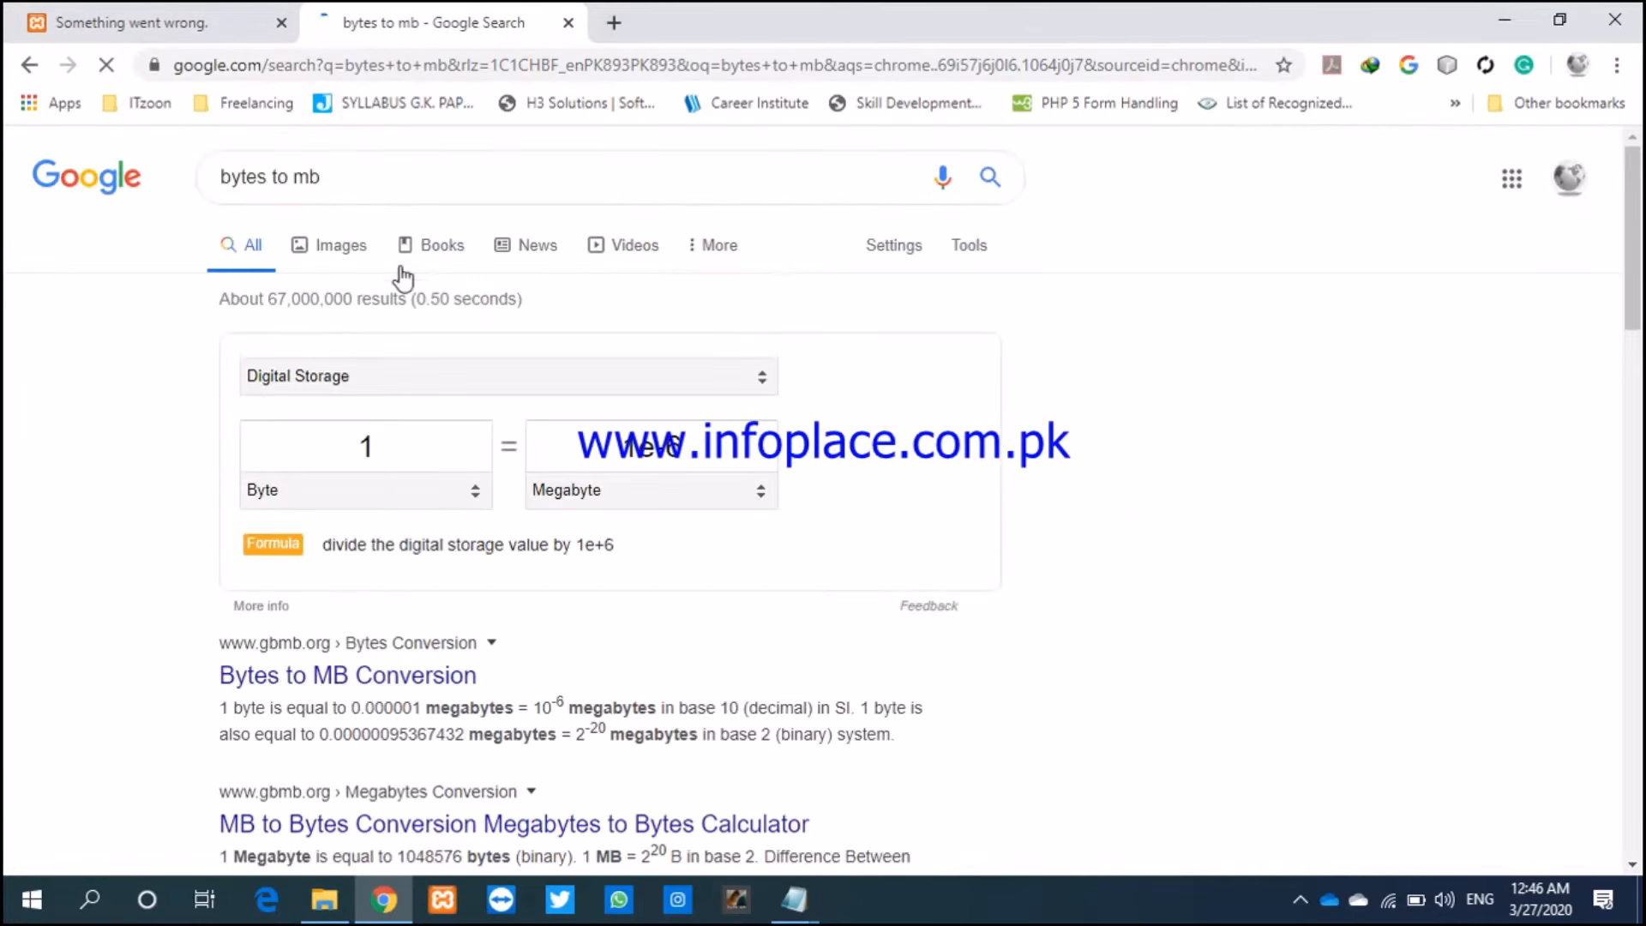
# Step: Copy the POST Content-Length 9941397 from the Xammp server notes and convert it from bytes to megabytes in Google's converter
pyautogui.click(413, 445)
pyautogui.hotkey('alt', 'Tab')
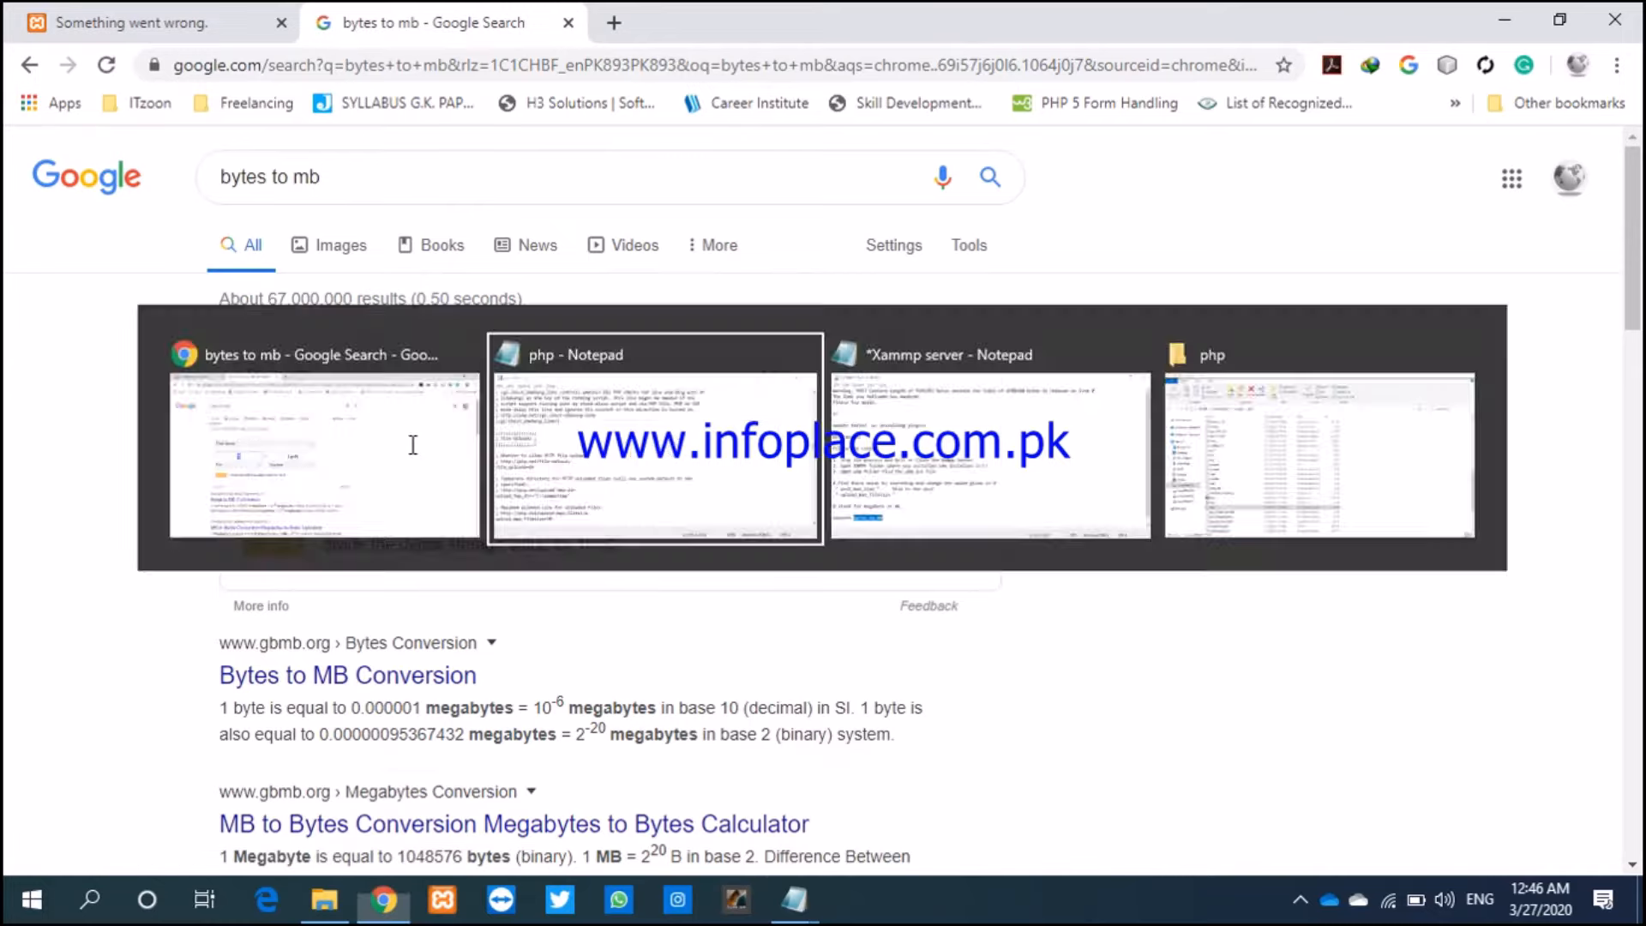
pyautogui.hotkey('alt', 'Tab')
pyautogui.hotkey('alt', 'Tab')
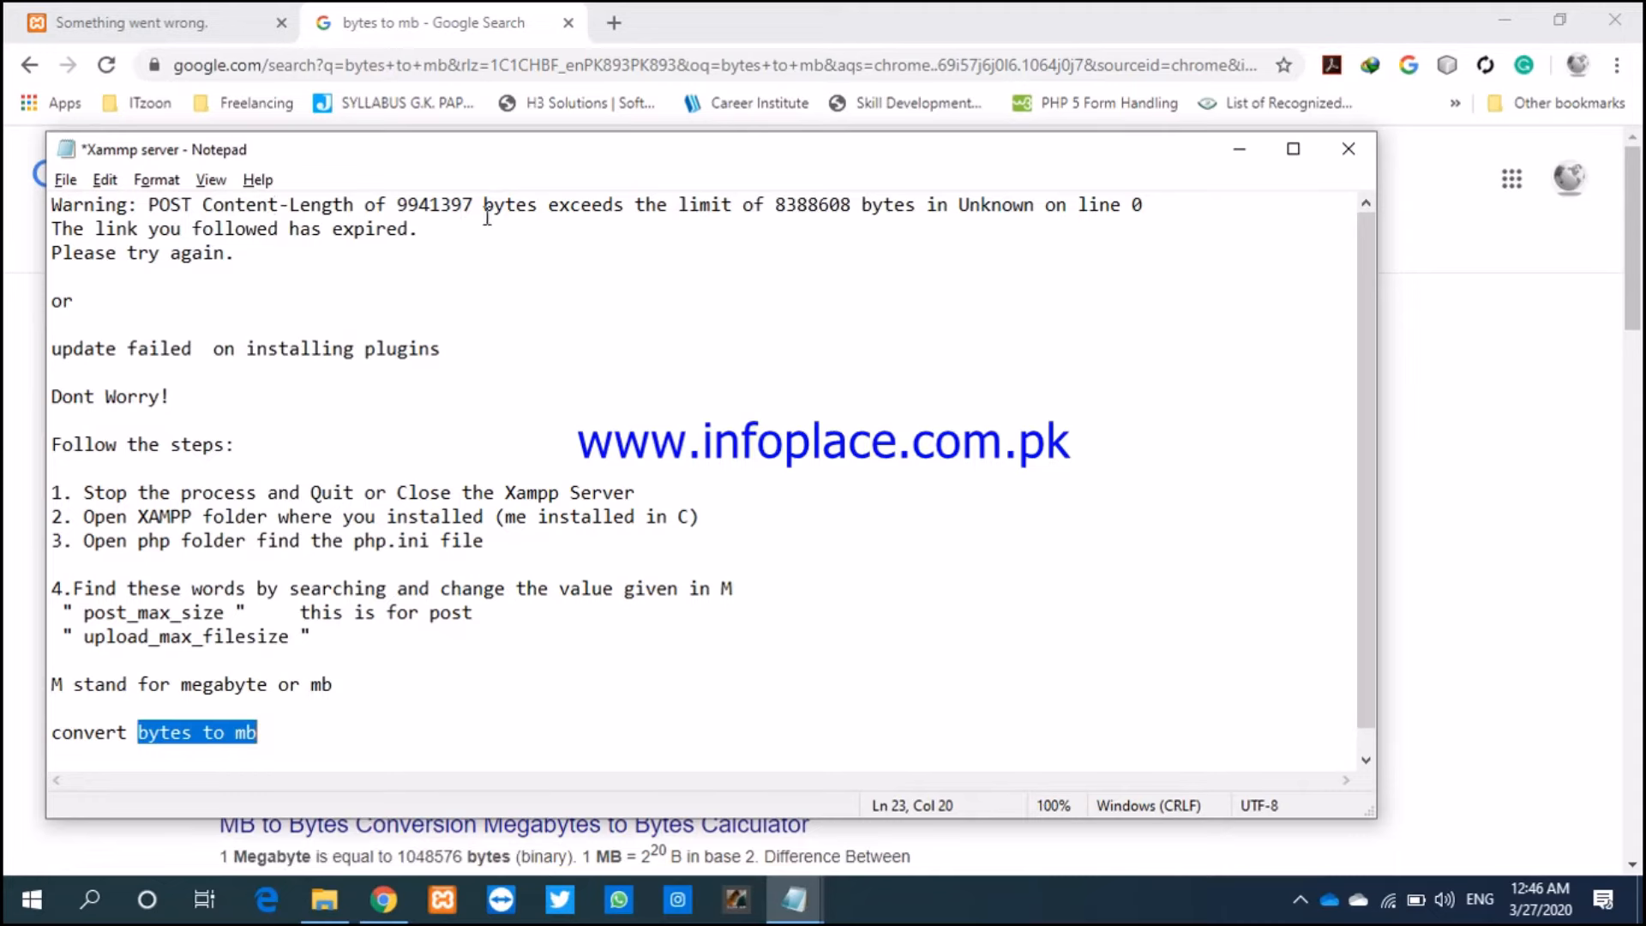
pyautogui.moveTo(397, 206); pyautogui.dragTo(474, 210)
pyautogui.hotkey('ctrl', 'c')
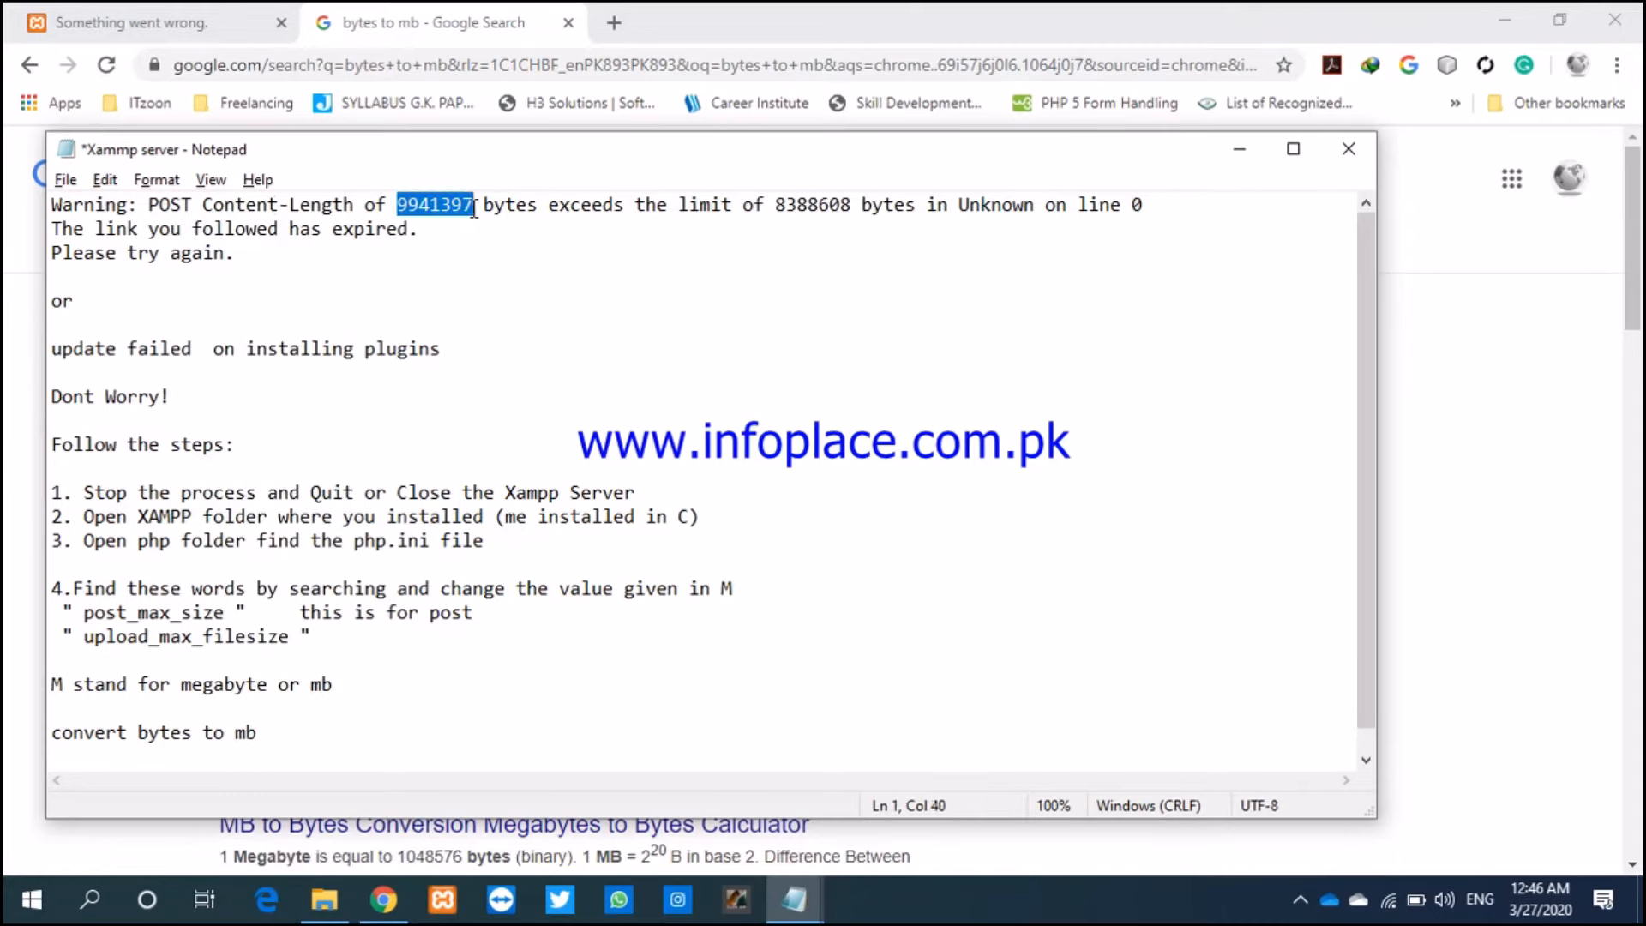
pyautogui.hotkey('alt', 'Tab')
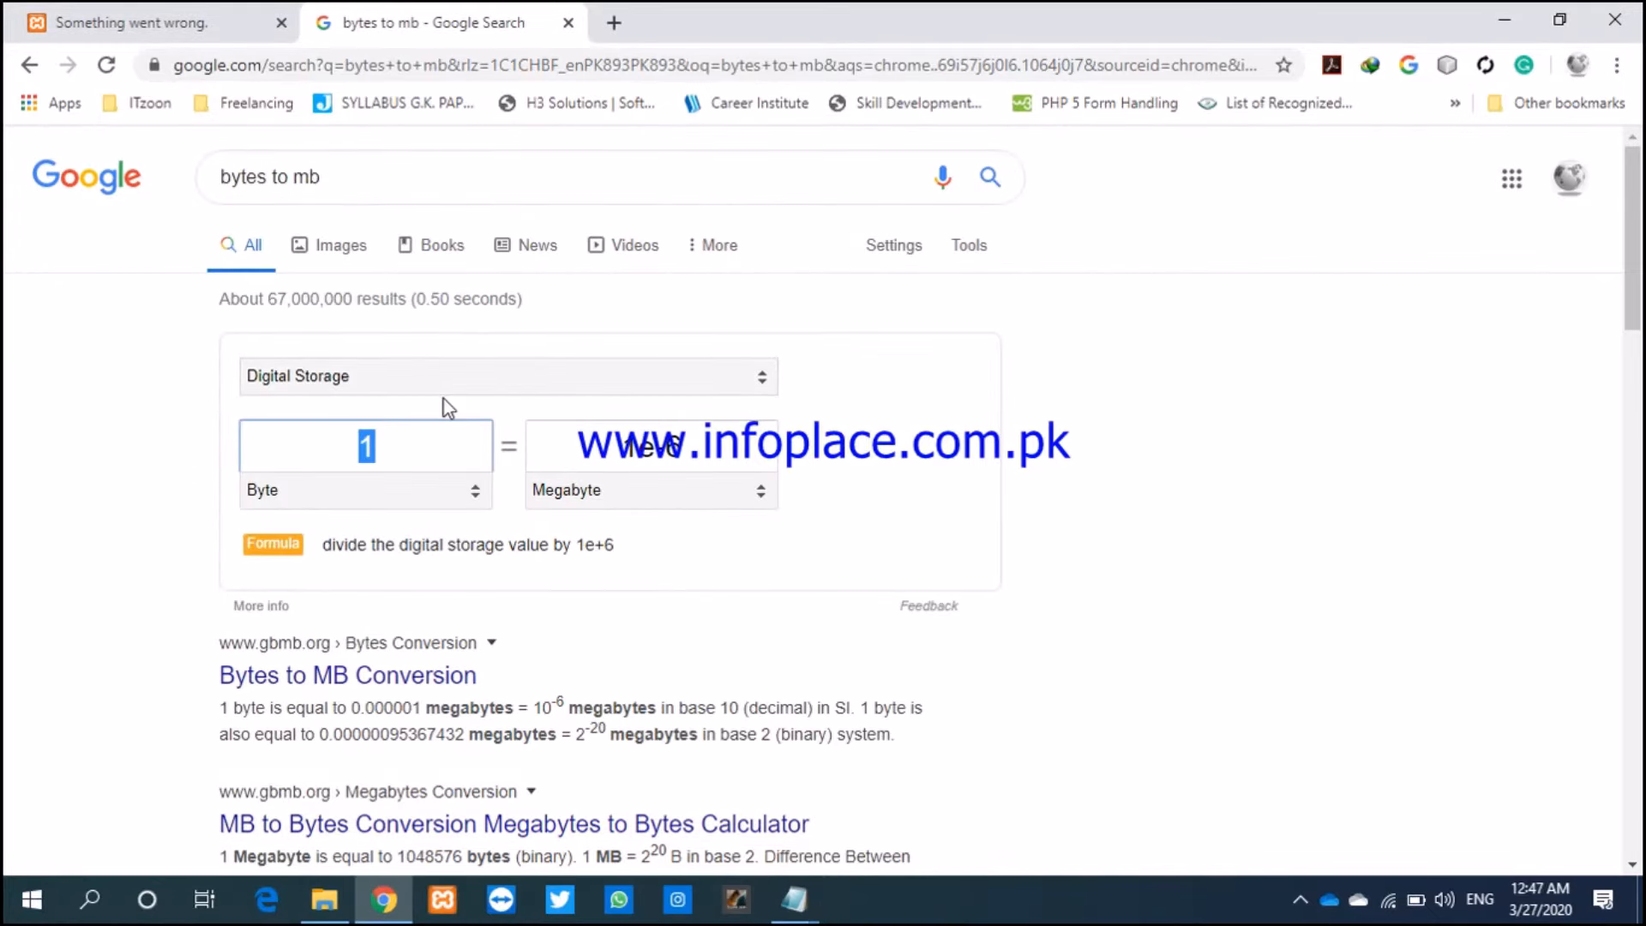
pyautogui.hotkey('ctrl', 'v')
pyautogui.moveTo(592, 447); pyautogui.dragTo(714, 446)
pyautogui.click(714, 448)
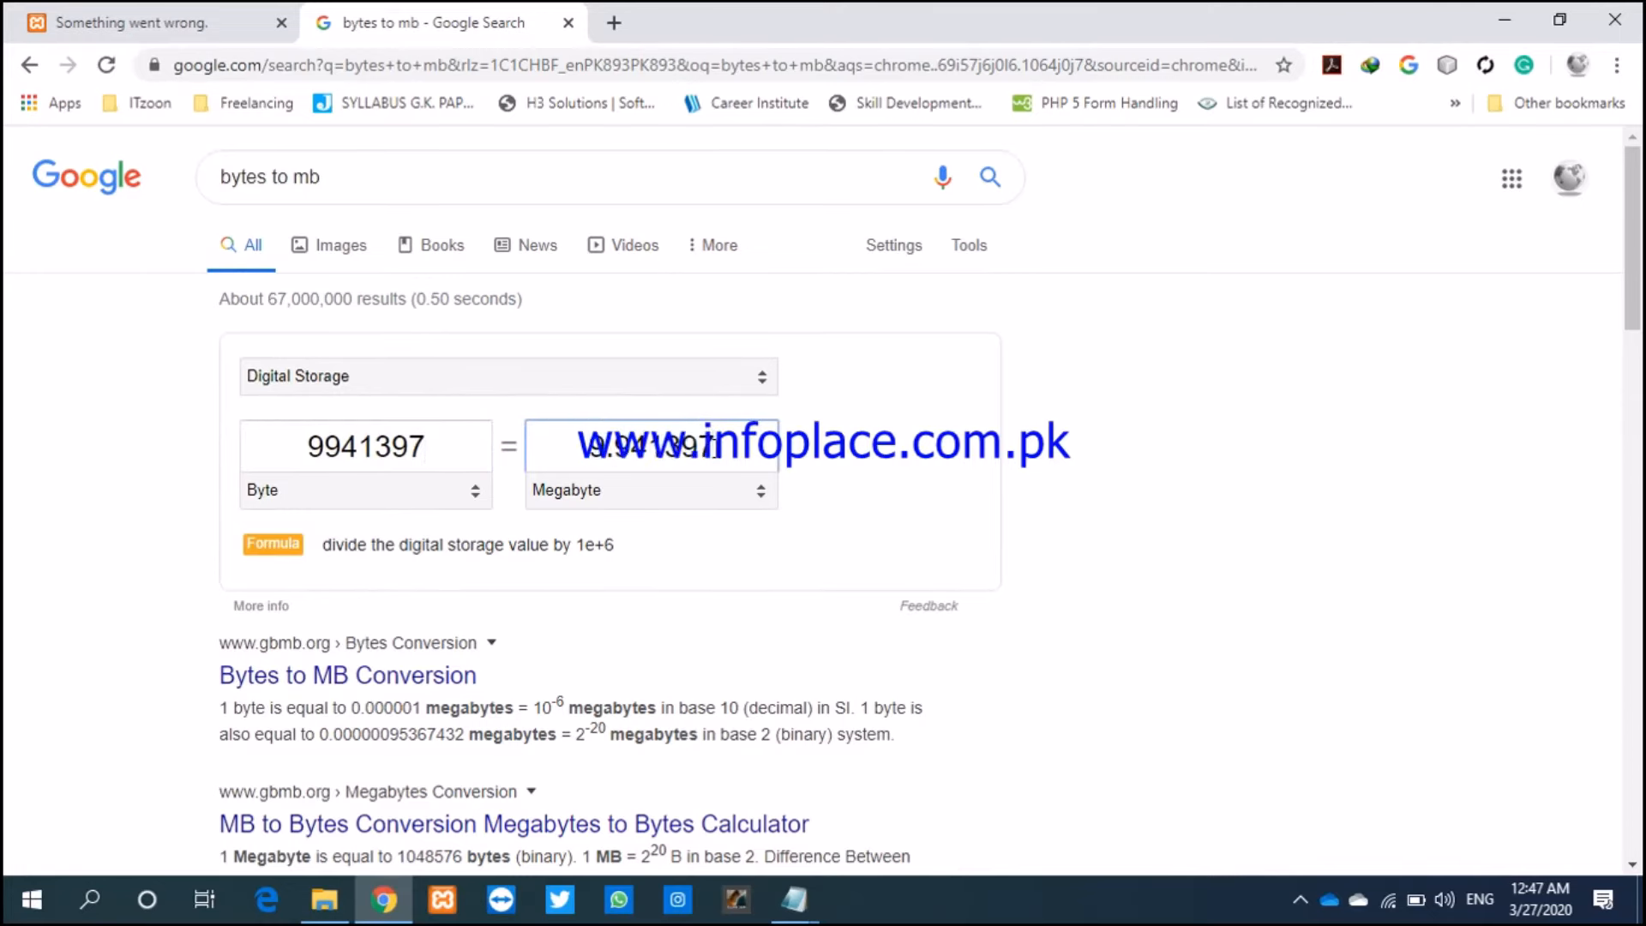
# Step: Switch back to the php file in Notepad, set upload_max_filesize to 20M, close the search and save the file
pyautogui.hotkey('alt', 'Tab')
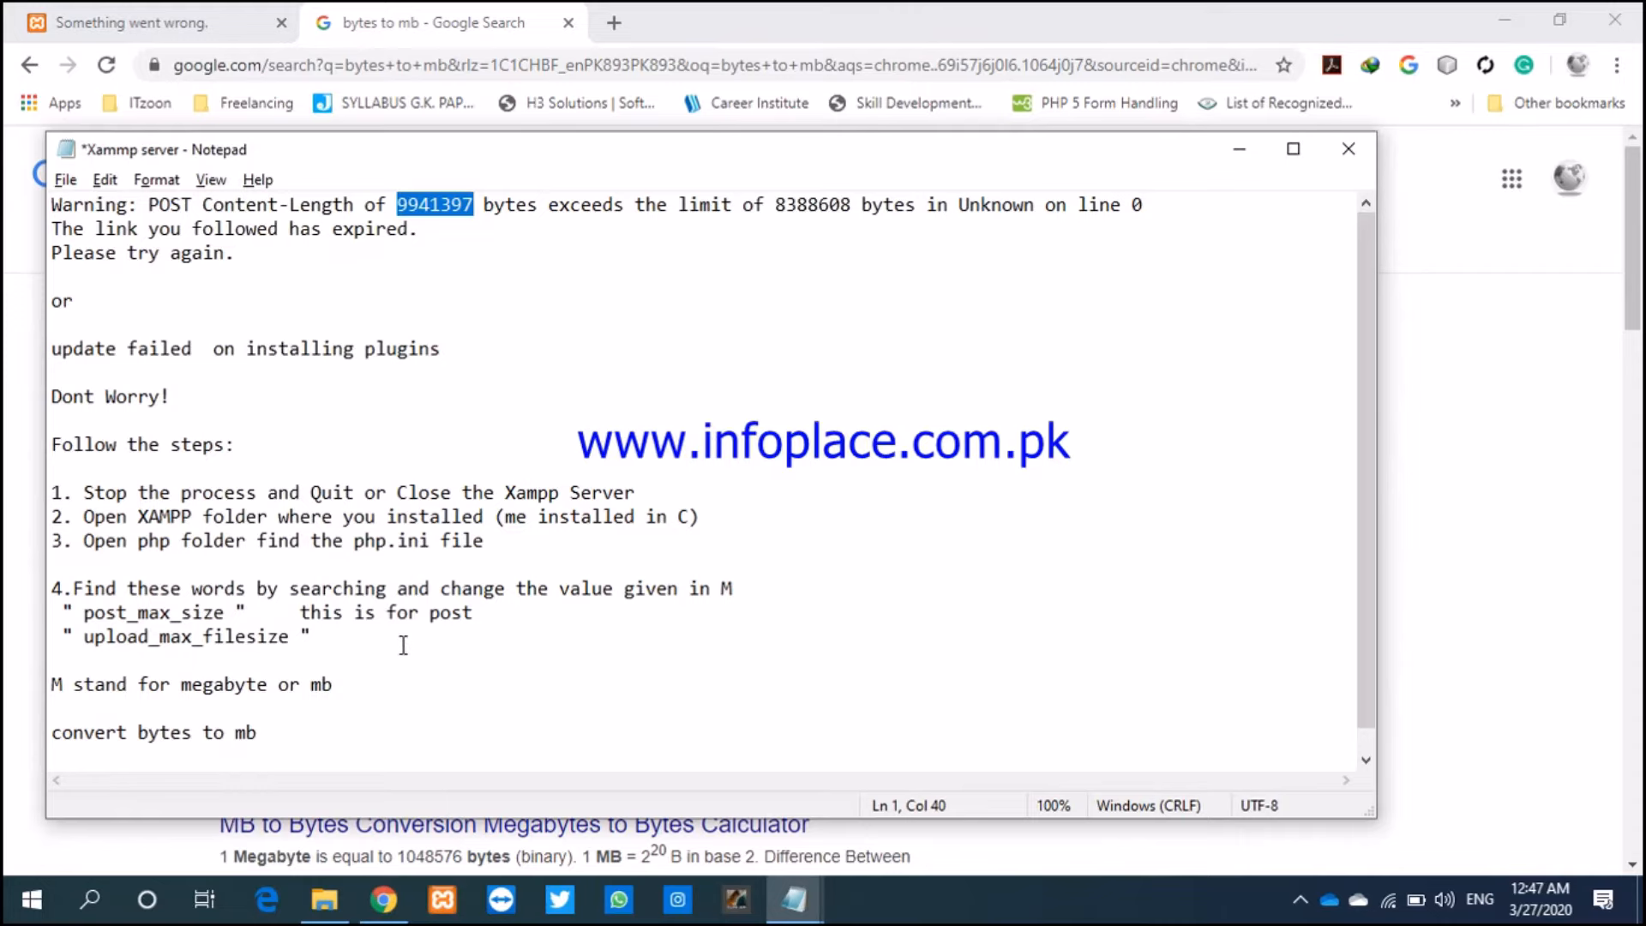
pyautogui.click(403, 645)
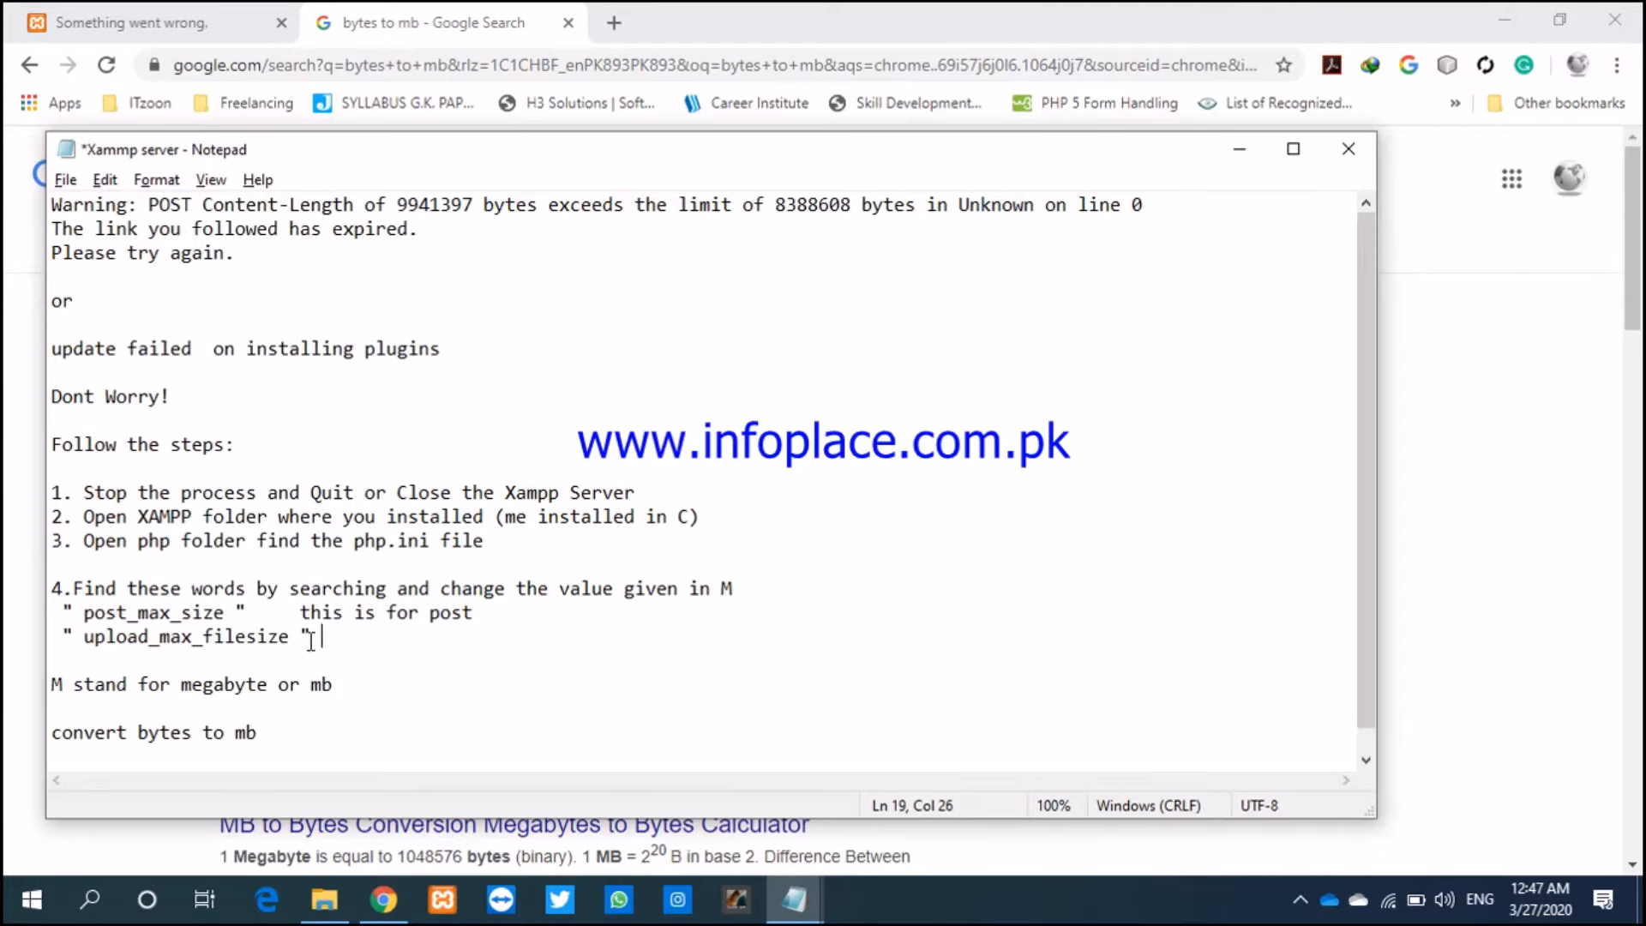
pyautogui.hotkey('alt', 'Tab')
pyautogui.hotkey('alt', 'Tab')
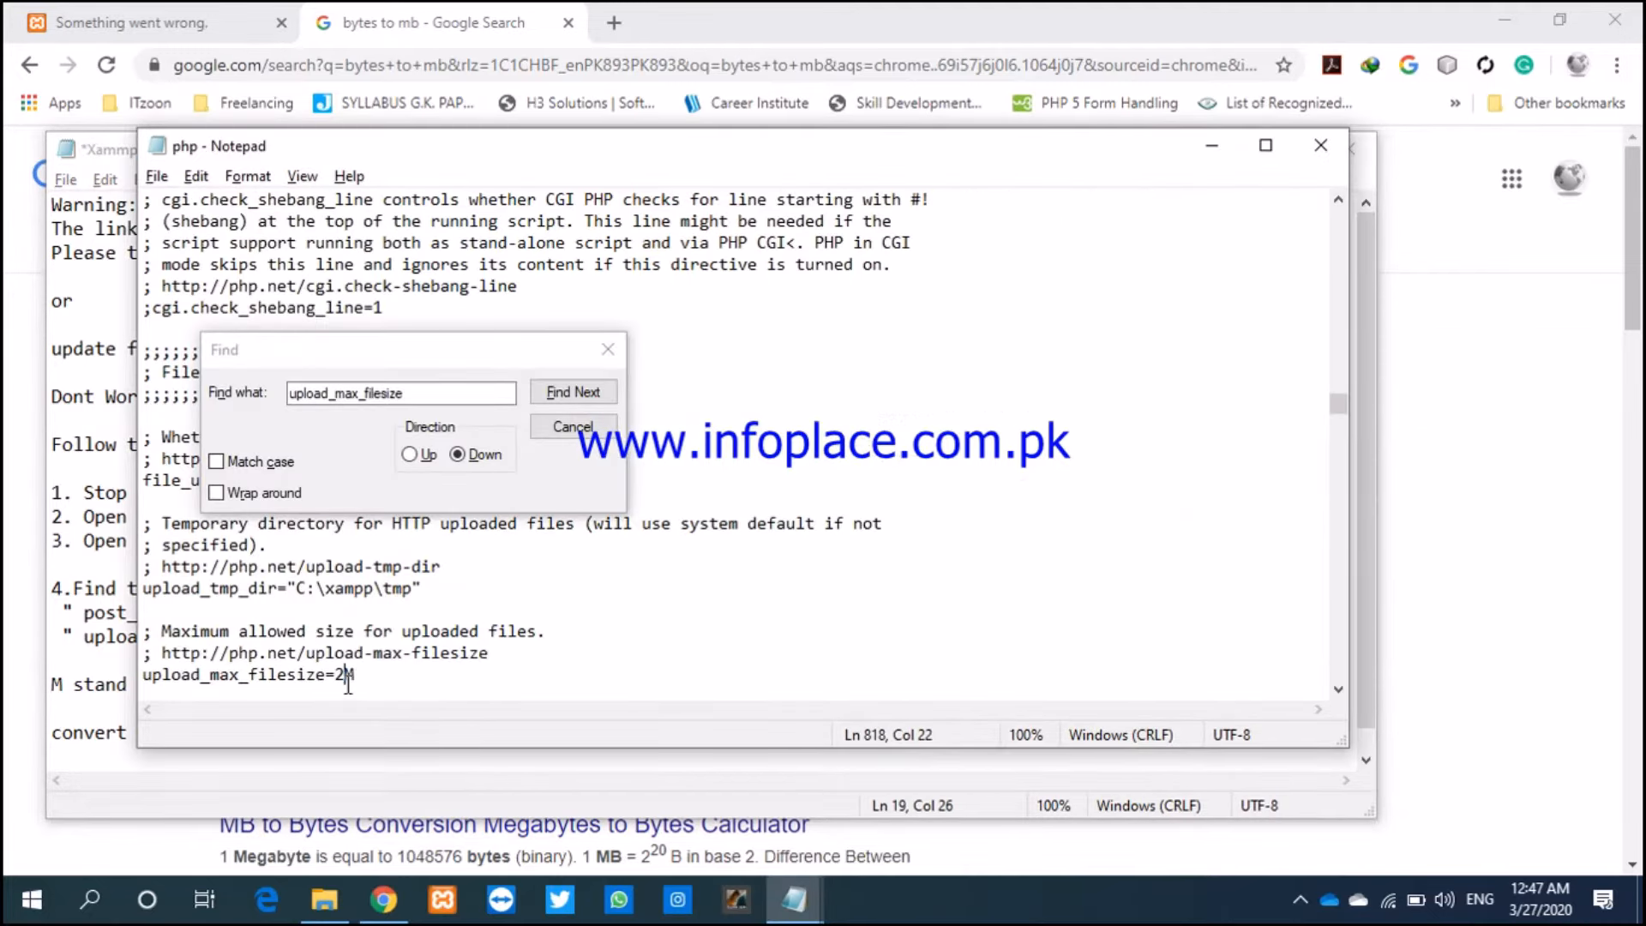
pyautogui.write('0')
pyautogui.click(610, 351)
pyautogui.click(707, 435)
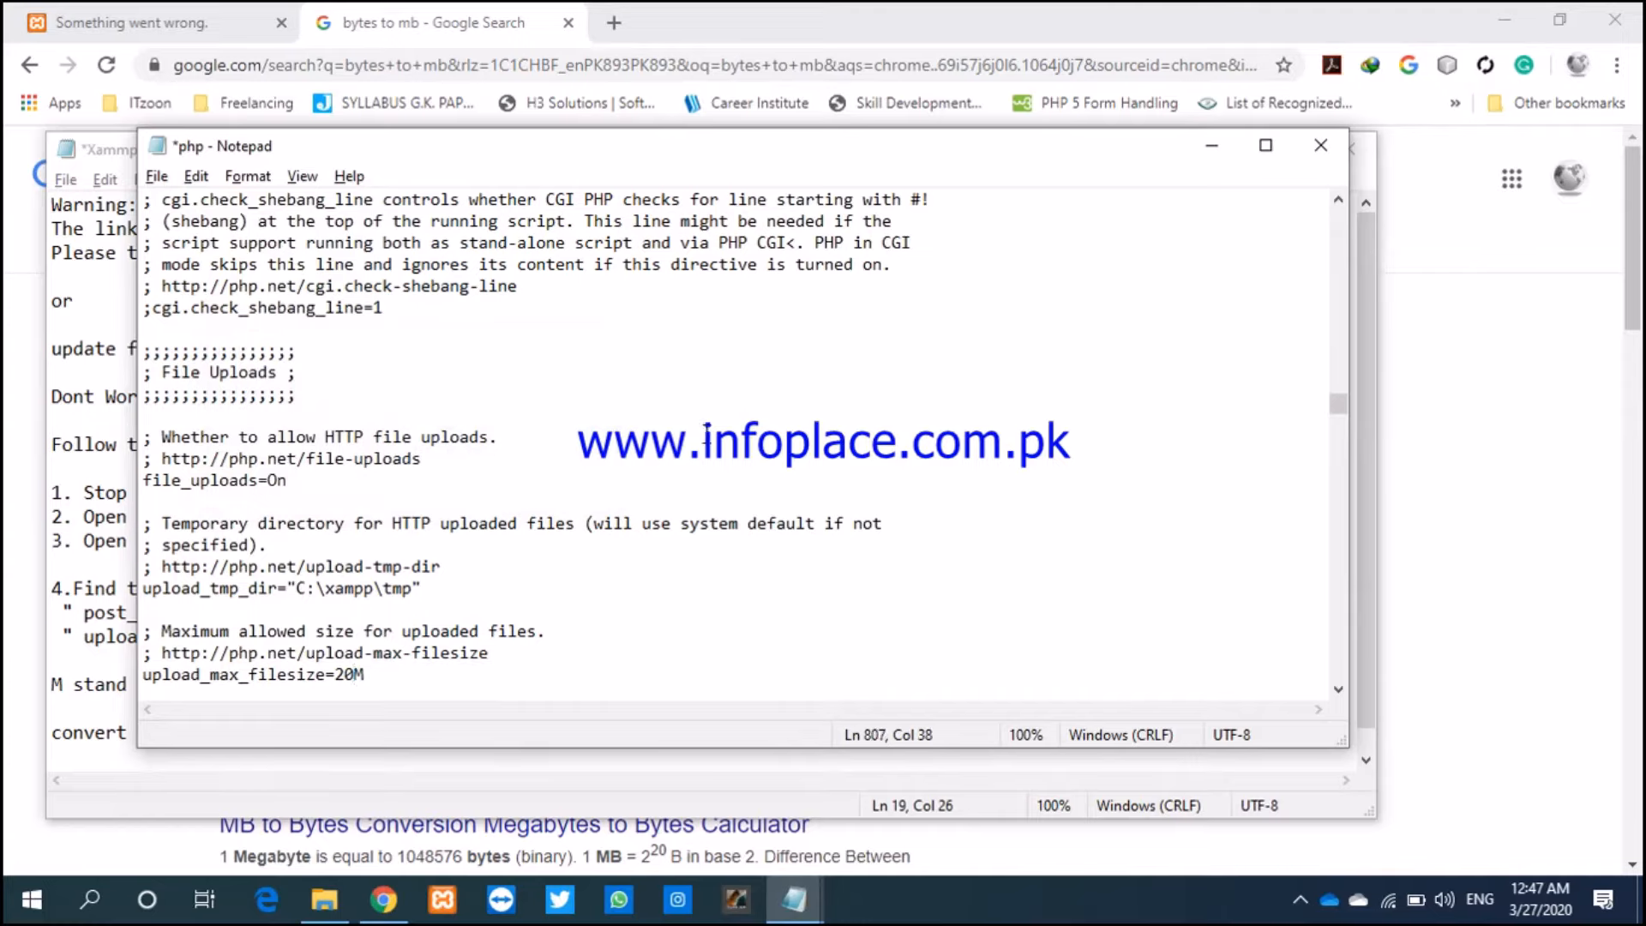
pyautogui.hotkey('ctrl', 's')
# Step: Place the cursor near the beginning of the php file and copy post_max_size from the Xammp server notes
pyautogui.moveTo(1341, 403); pyautogui.dragTo(1339, 218)
pyautogui.click(950, 257)
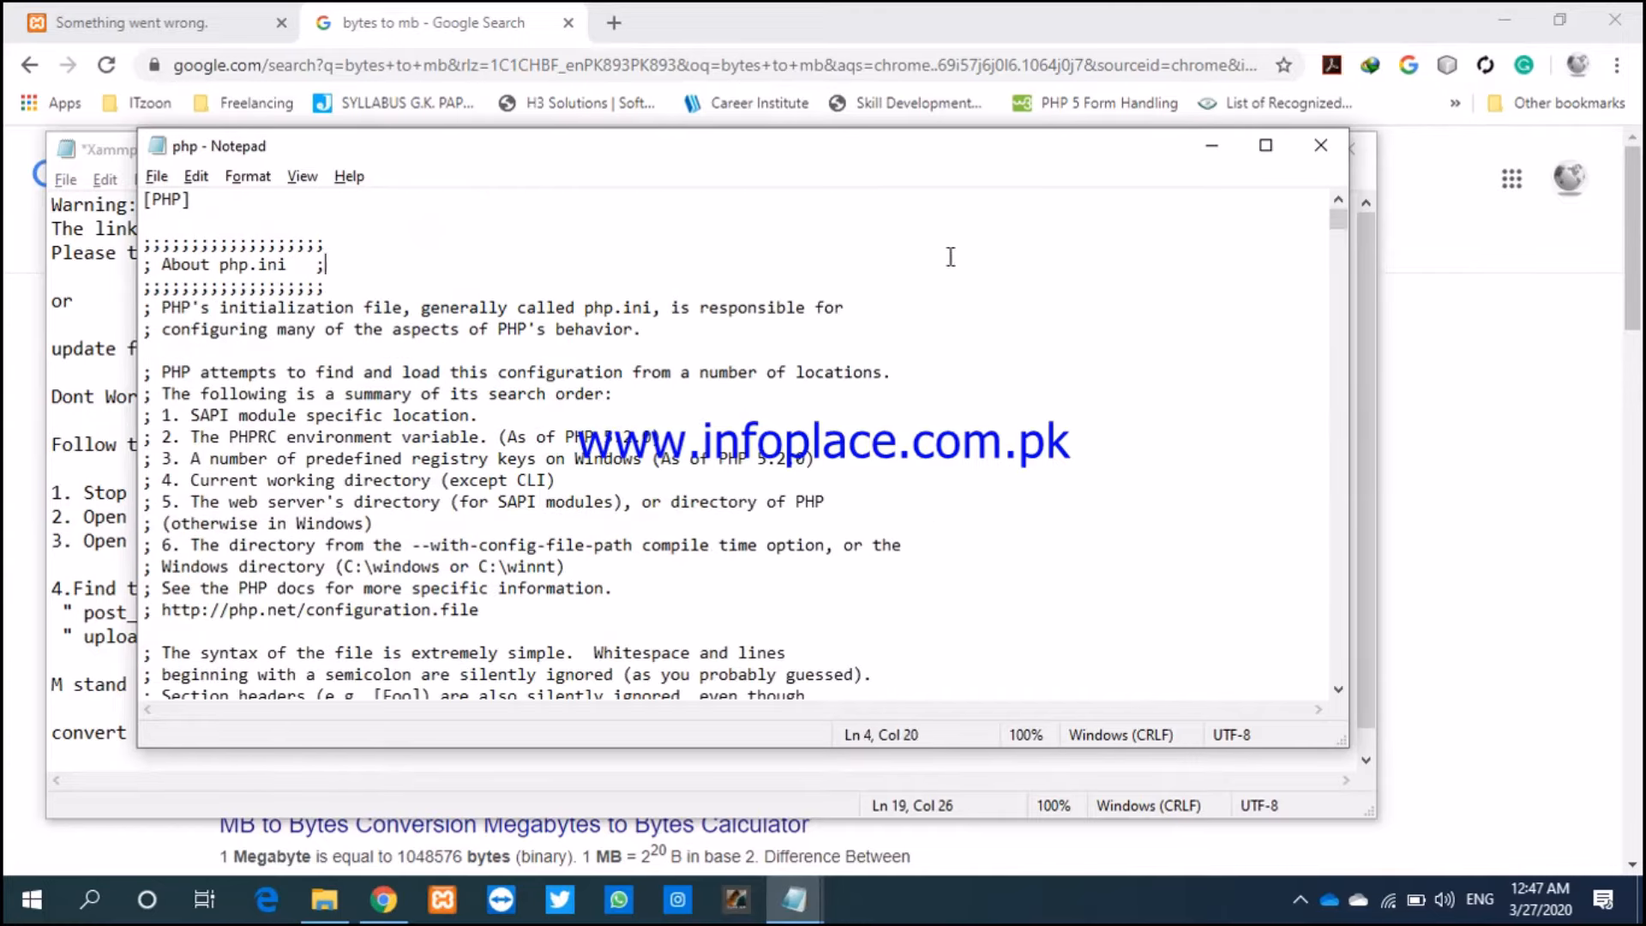
pyautogui.hotkey('alt', 'Tab')
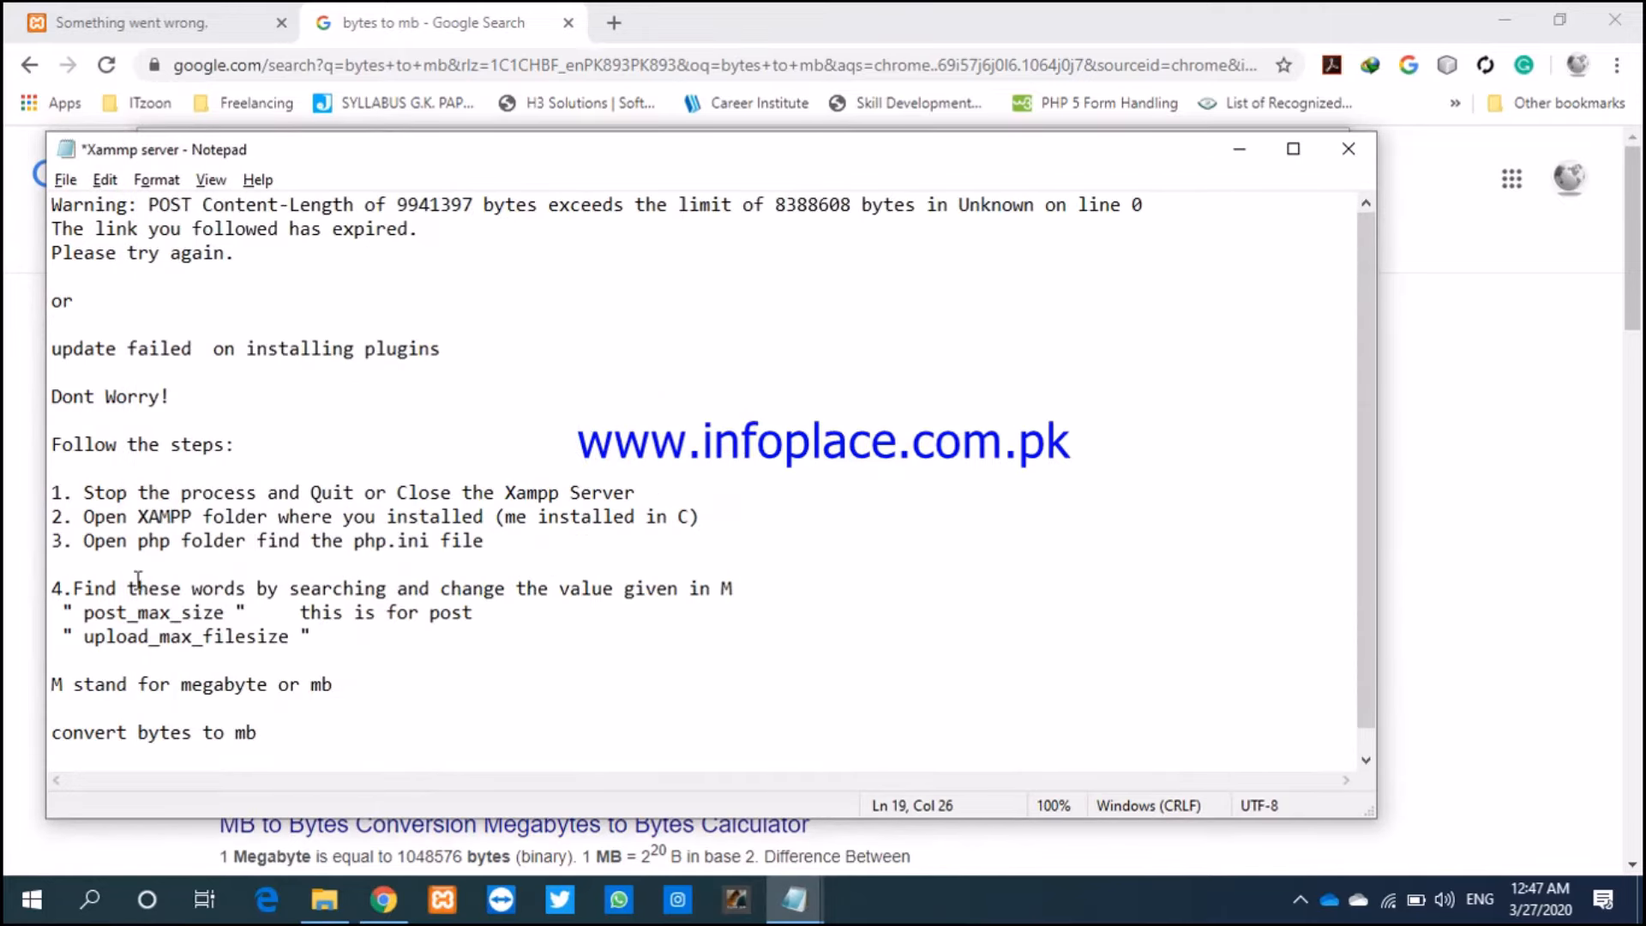
pyautogui.moveTo(83, 618); pyautogui.dragTo(226, 615)
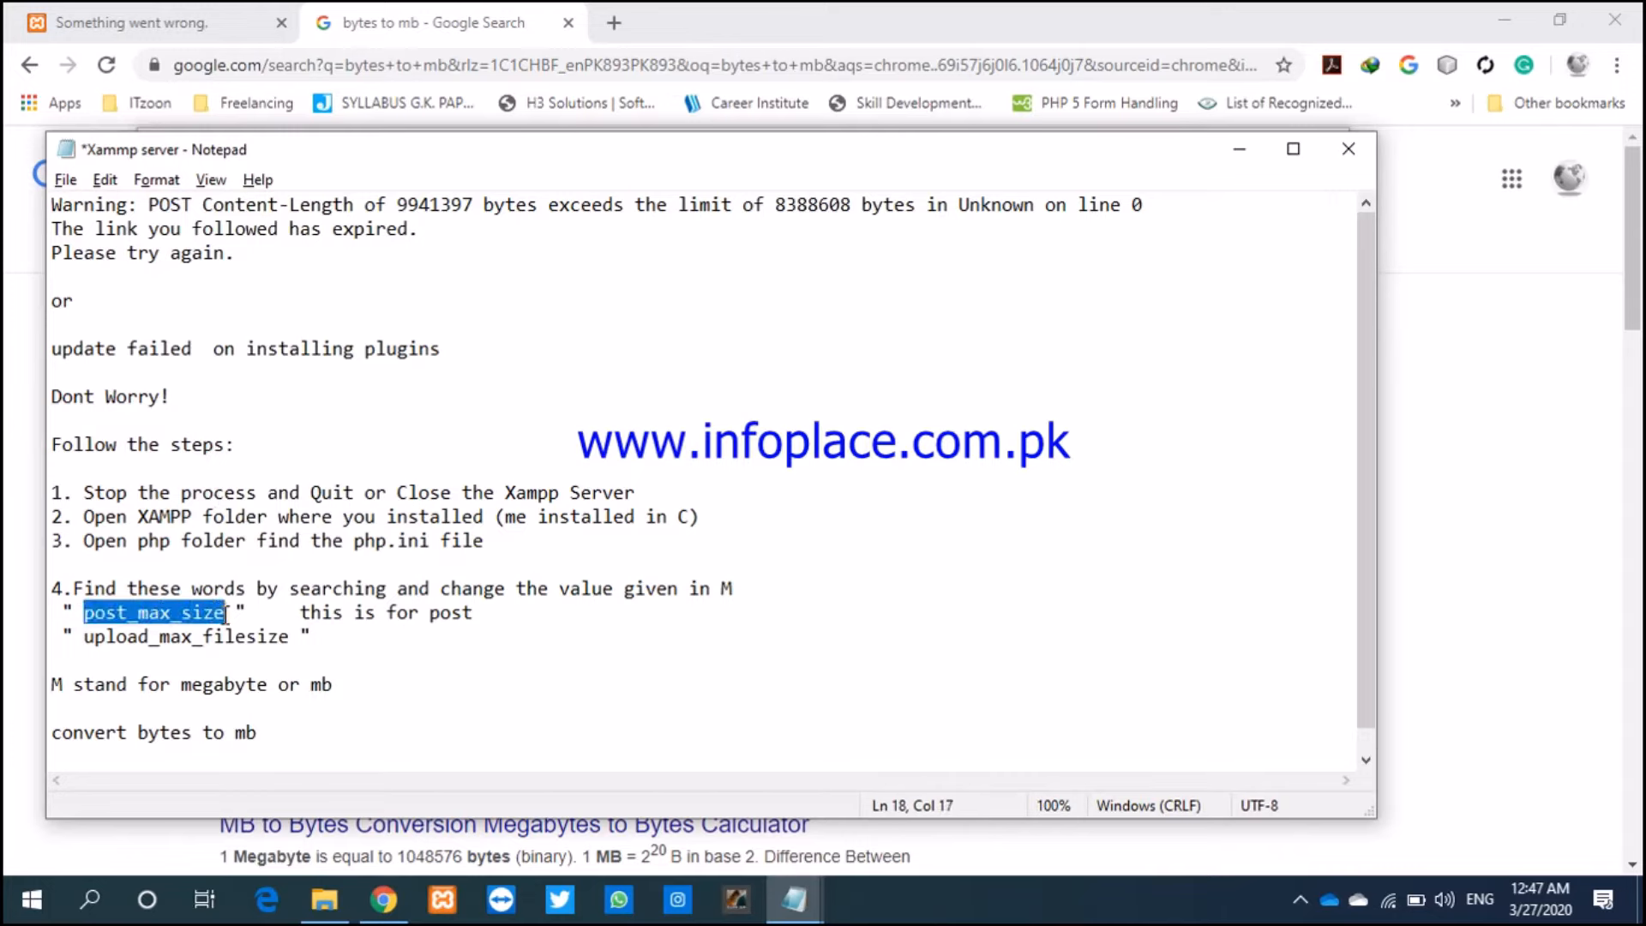
pyautogui.rightClick(216, 614)
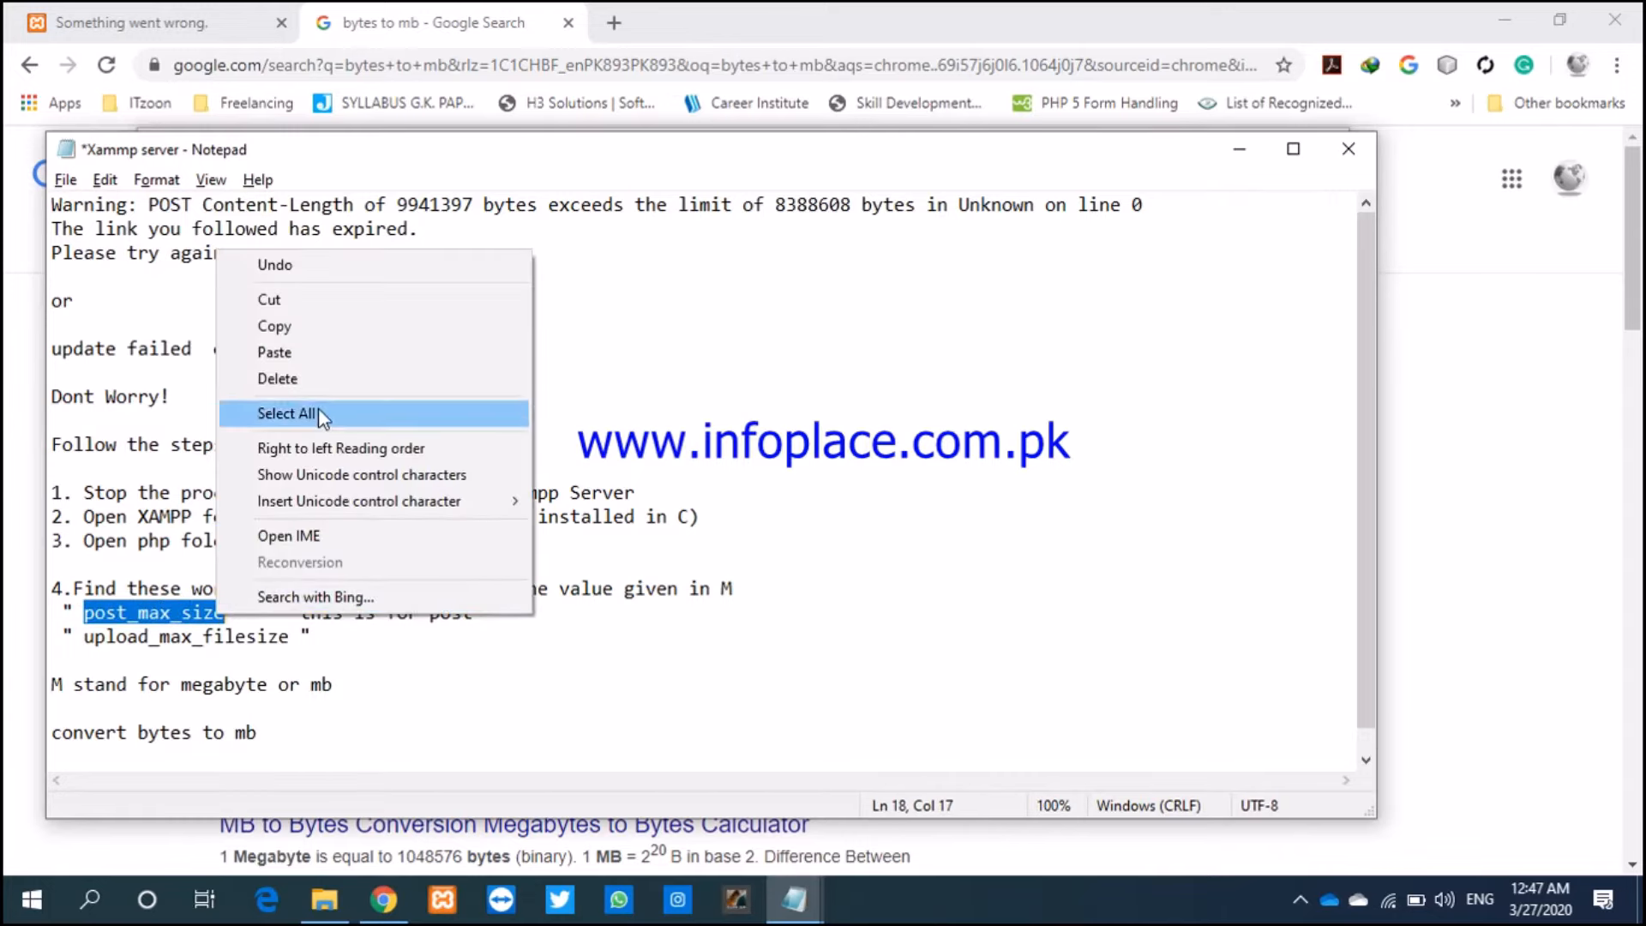
pyautogui.click(316, 327)
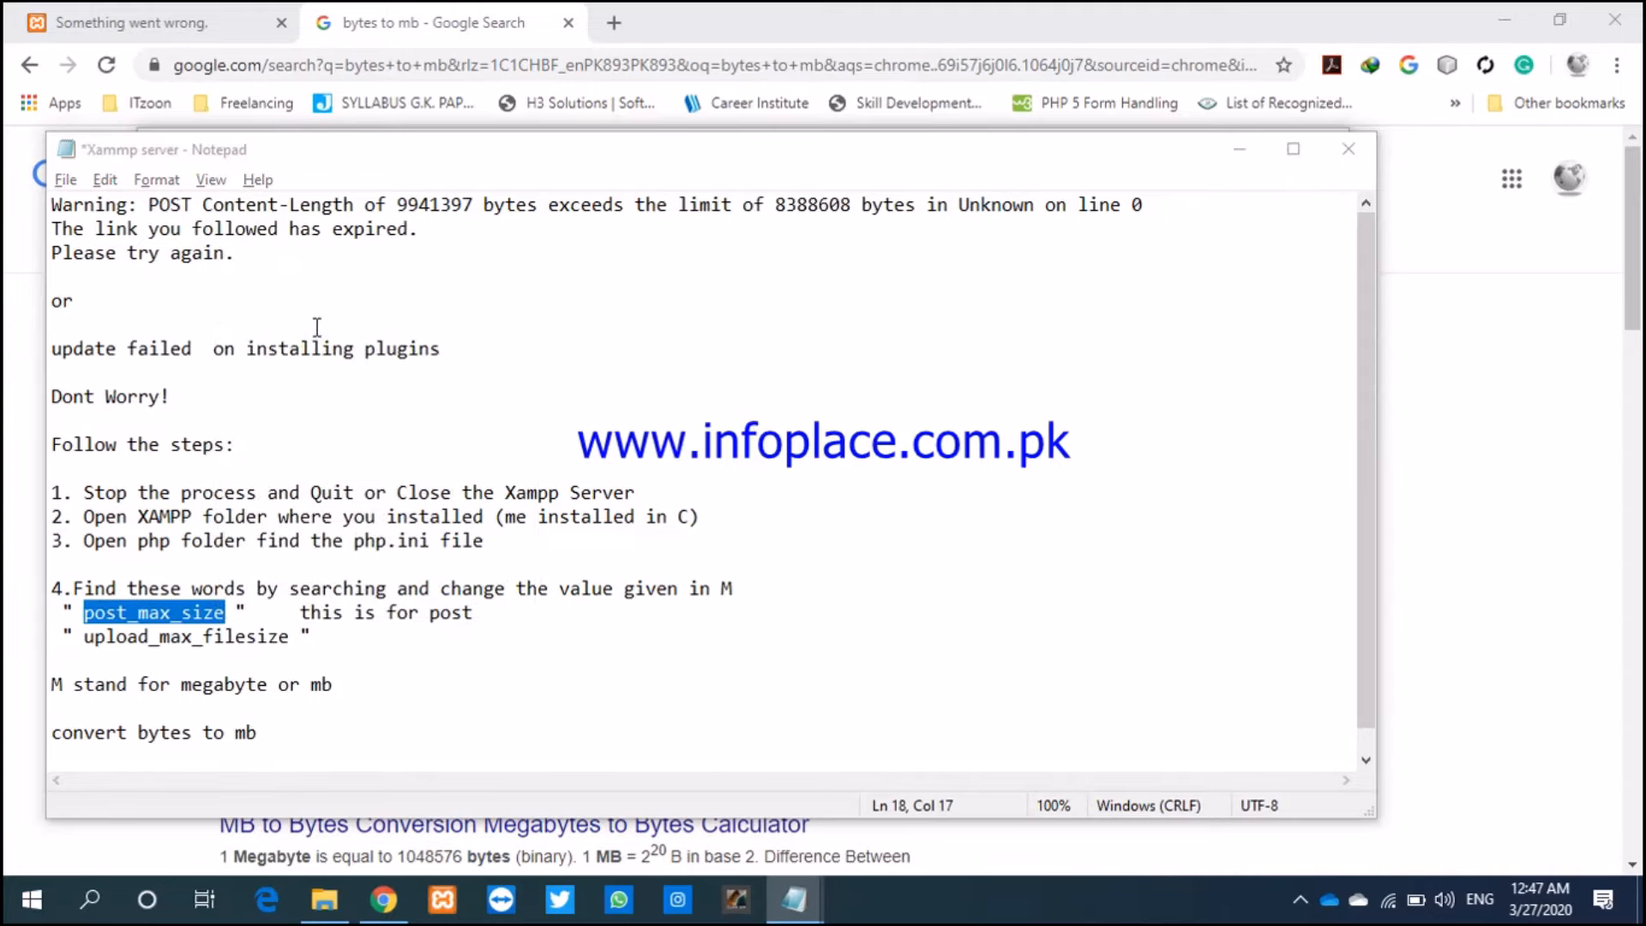
# Step: Switch to the php file and search downward for post_max_size
pyautogui.hotkey('alt', 'Tab')
pyautogui.hotkey('alt', 'Tab')
pyautogui.hotkey('alt', 'Tab')
pyautogui.hotkey('alt', 'Tab')
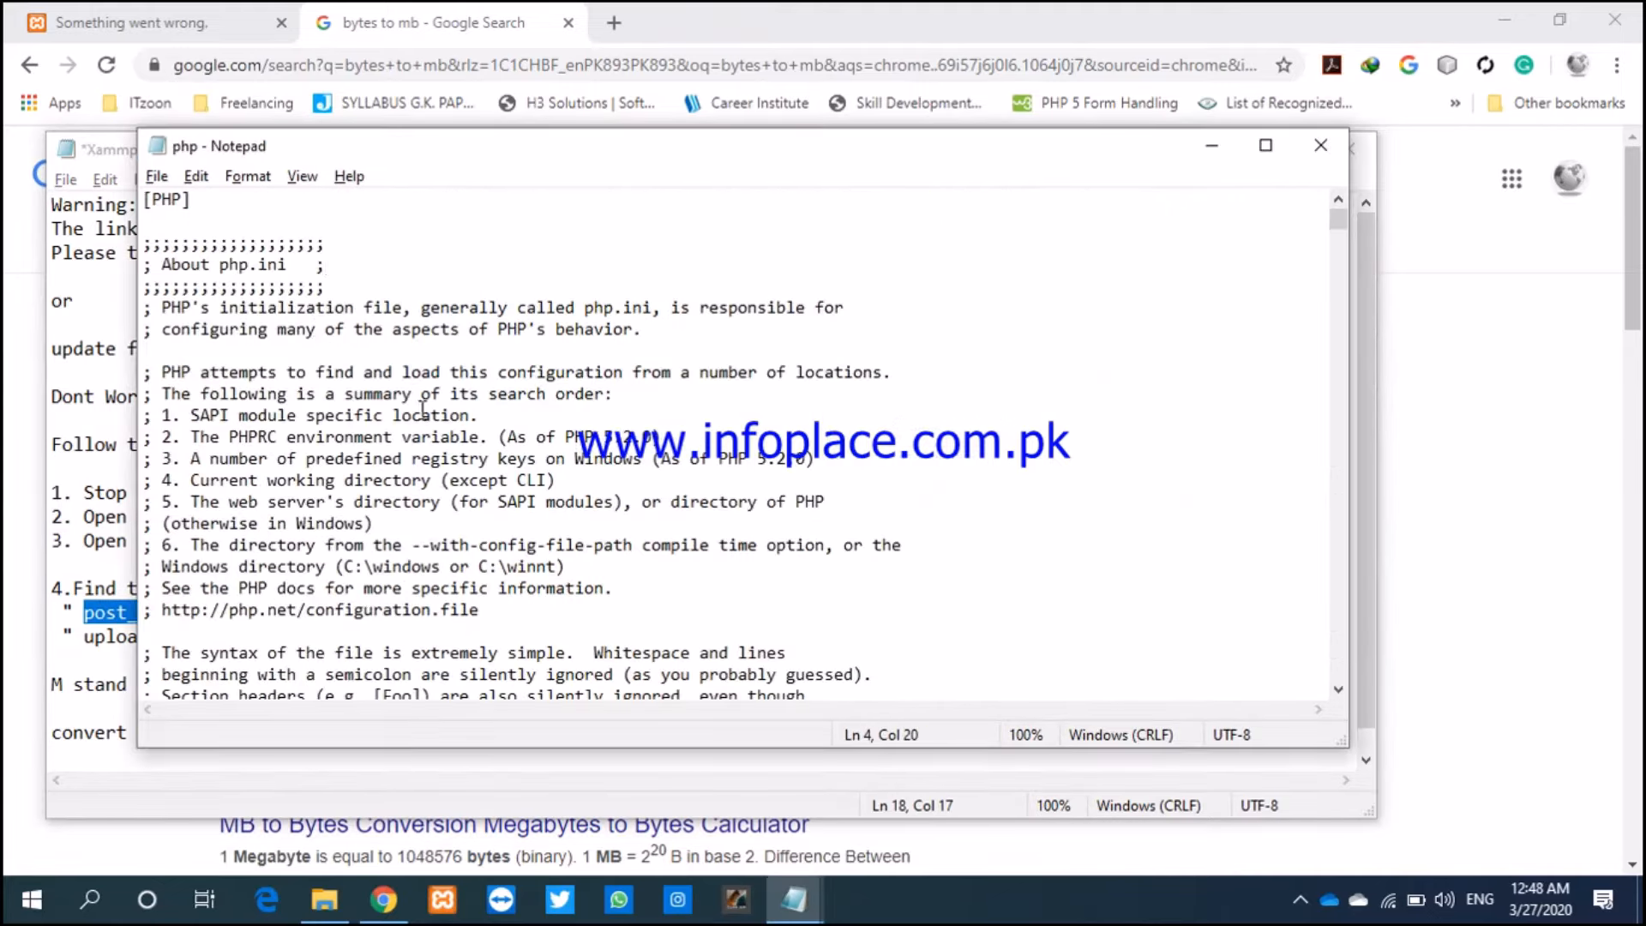
pyautogui.hotkey('ctrl', 'f')
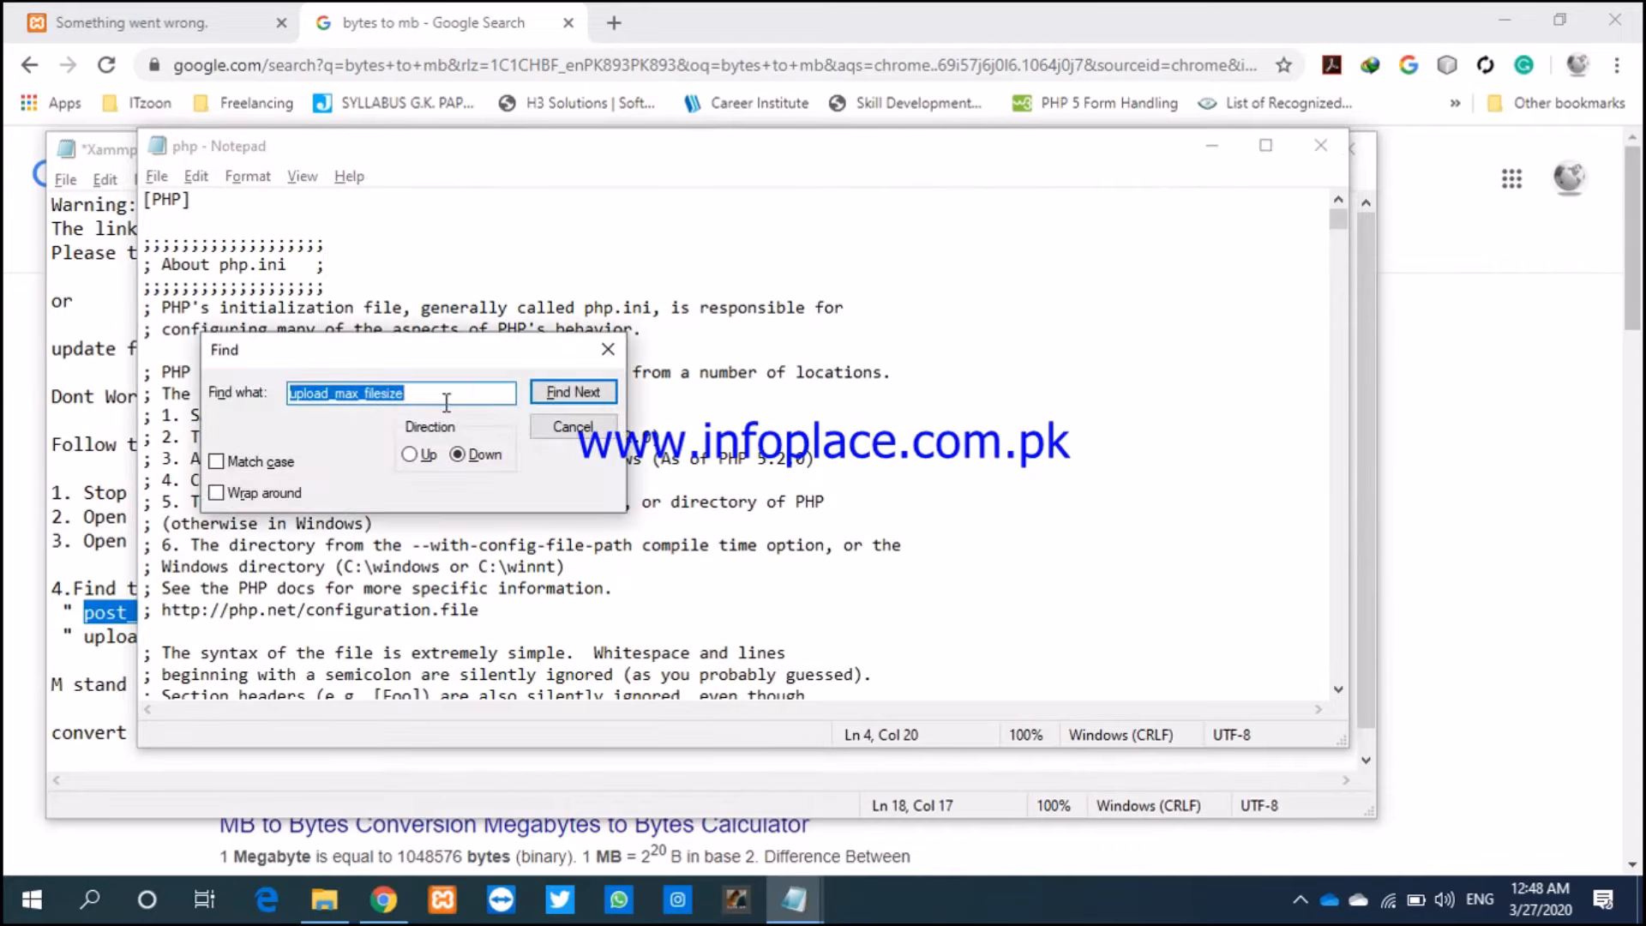
pyautogui.hotkey('ctrl', 'v')
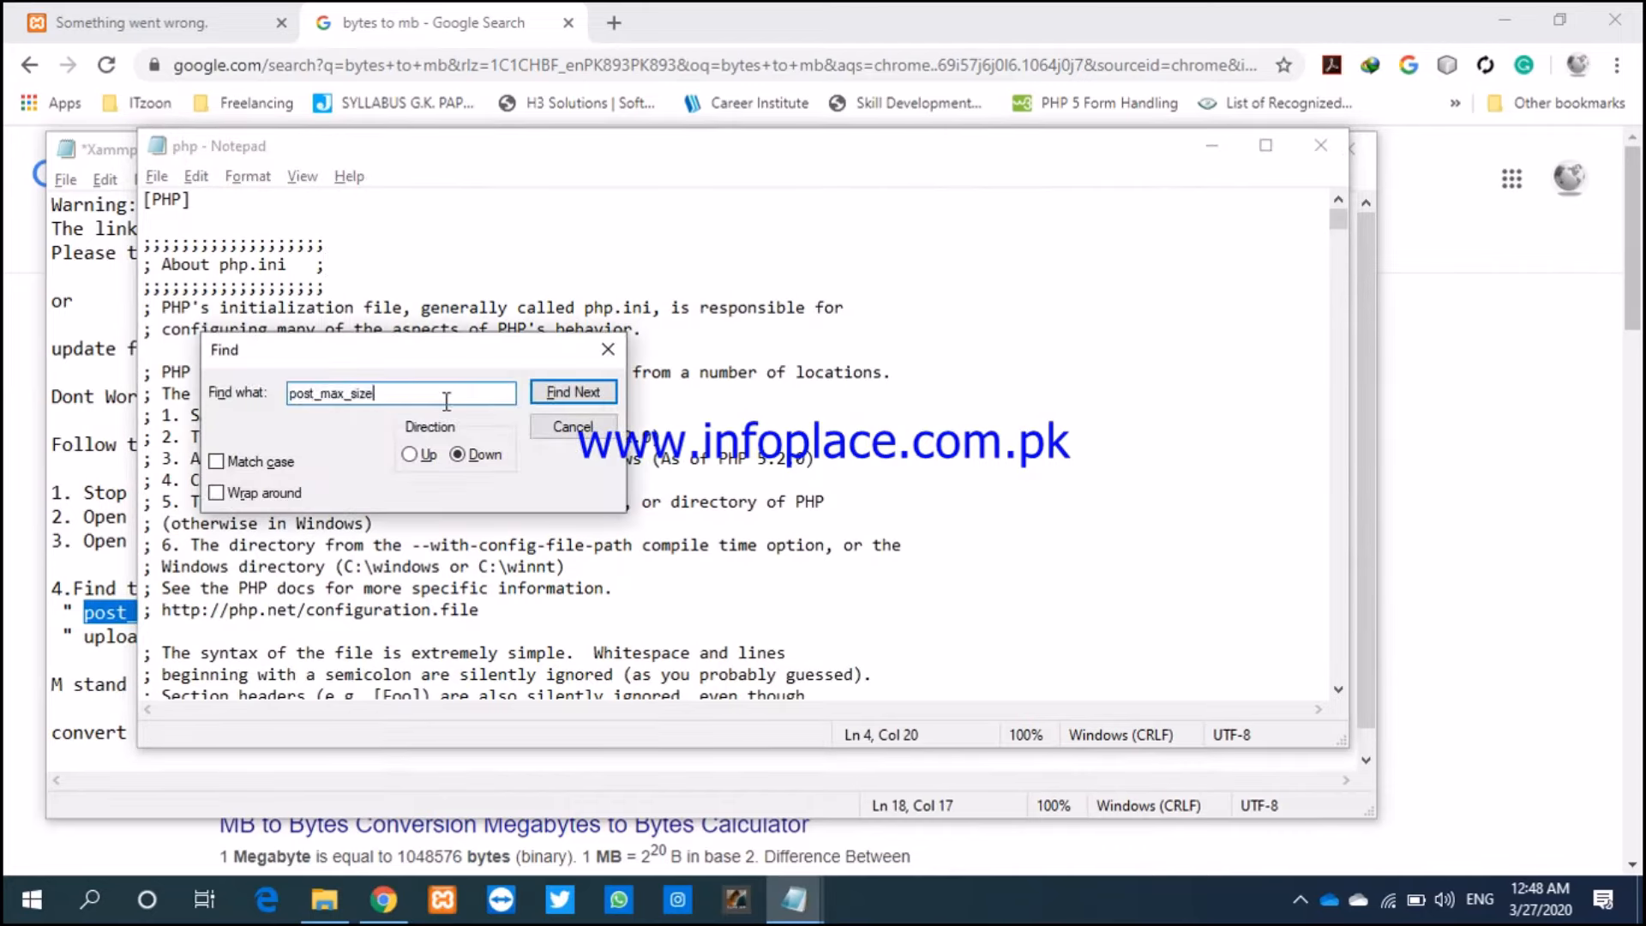
pyautogui.click(569, 391)
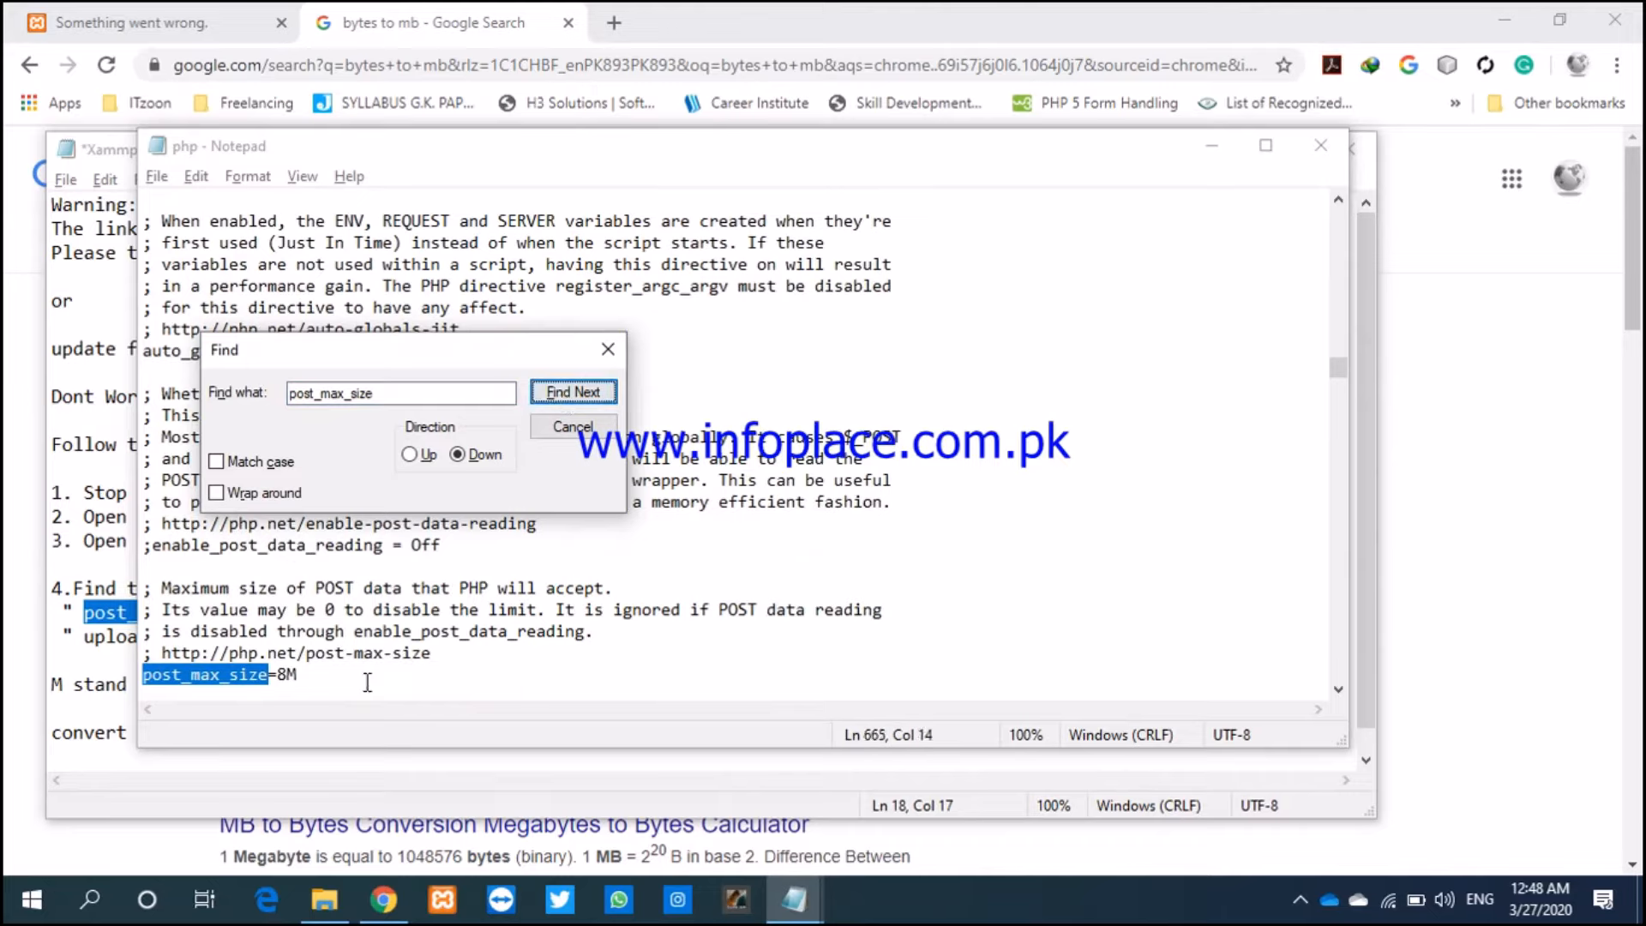
# Step: Set post_max_size to 80M in the php file, close the search and save the file
pyautogui.click(287, 674)
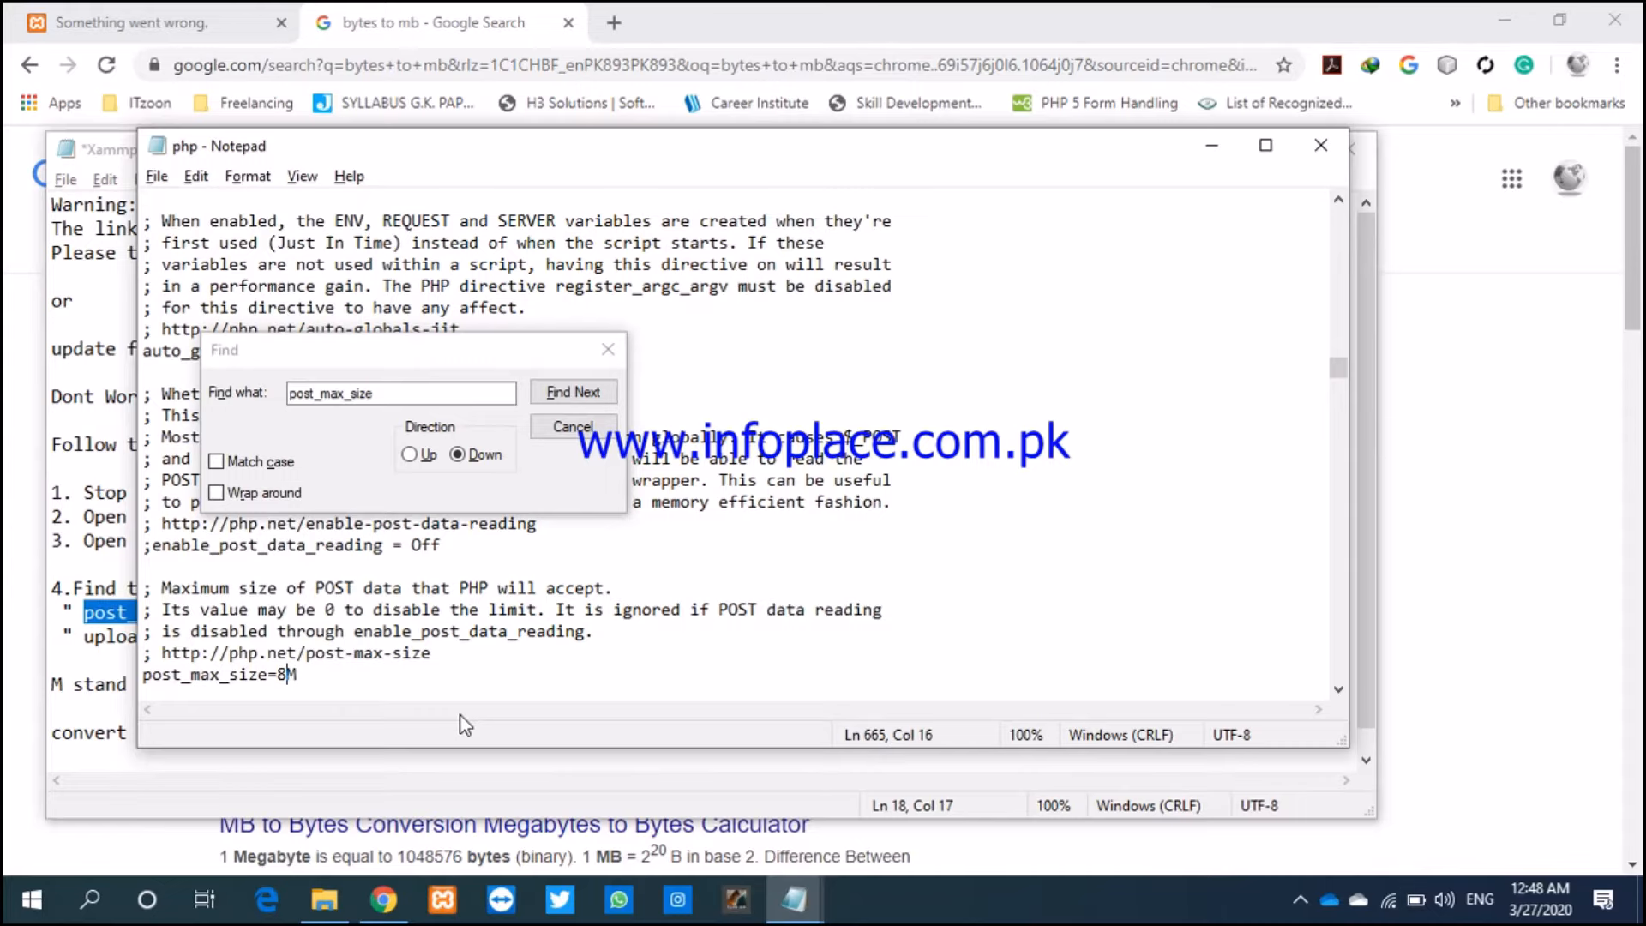
pyautogui.write('0')
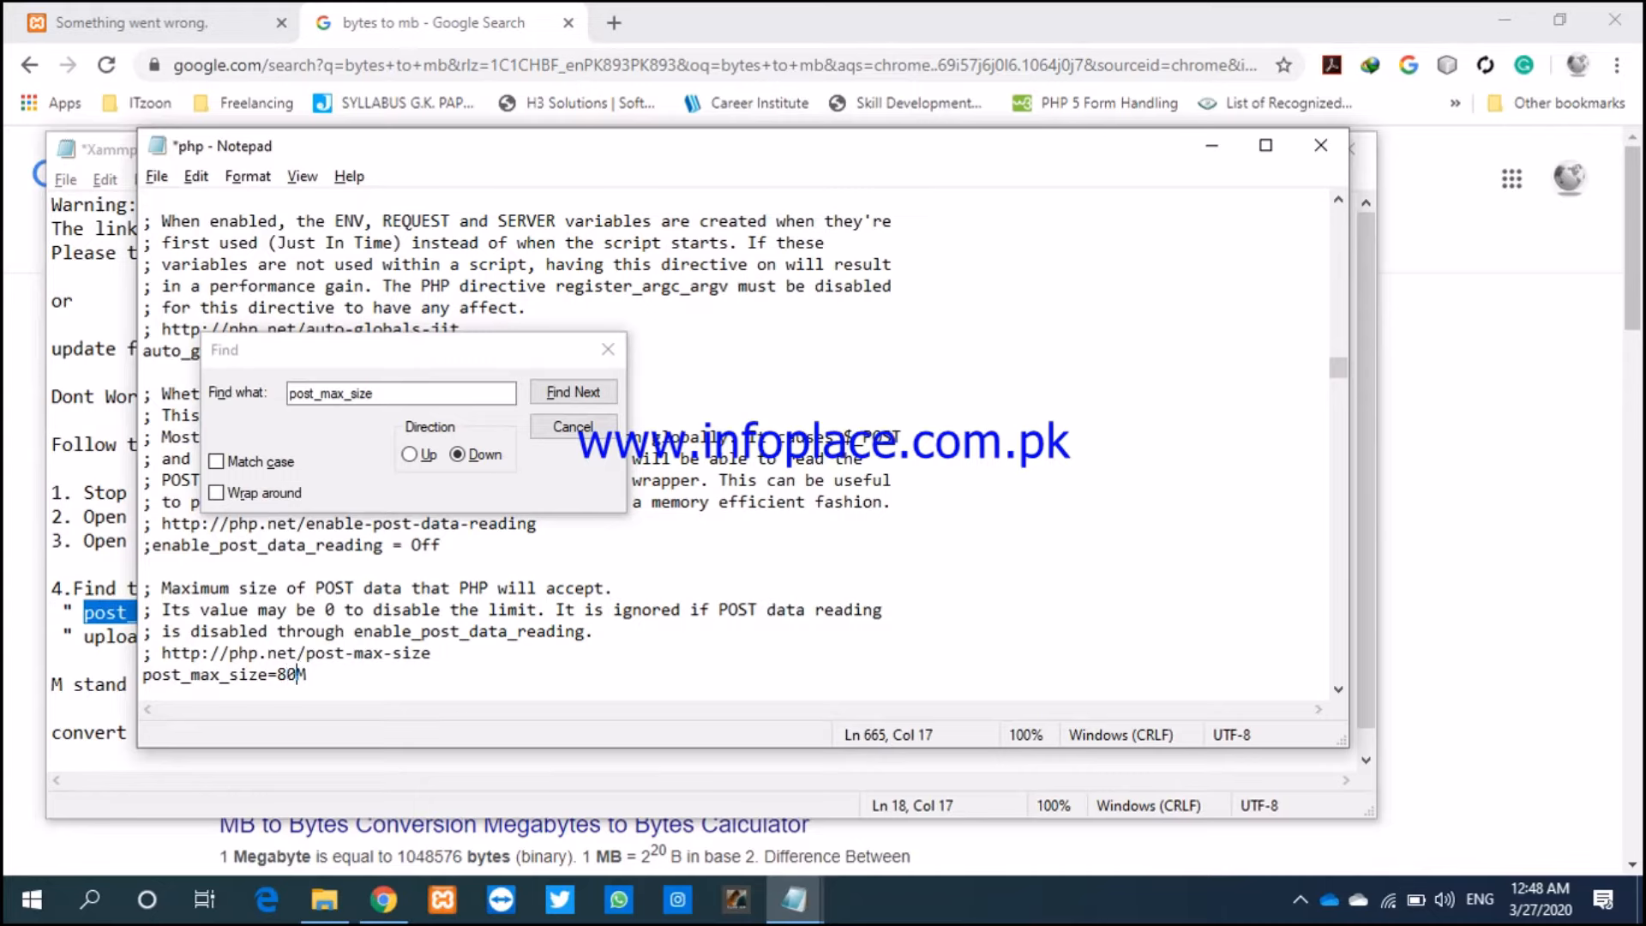
pyautogui.click(608, 349)
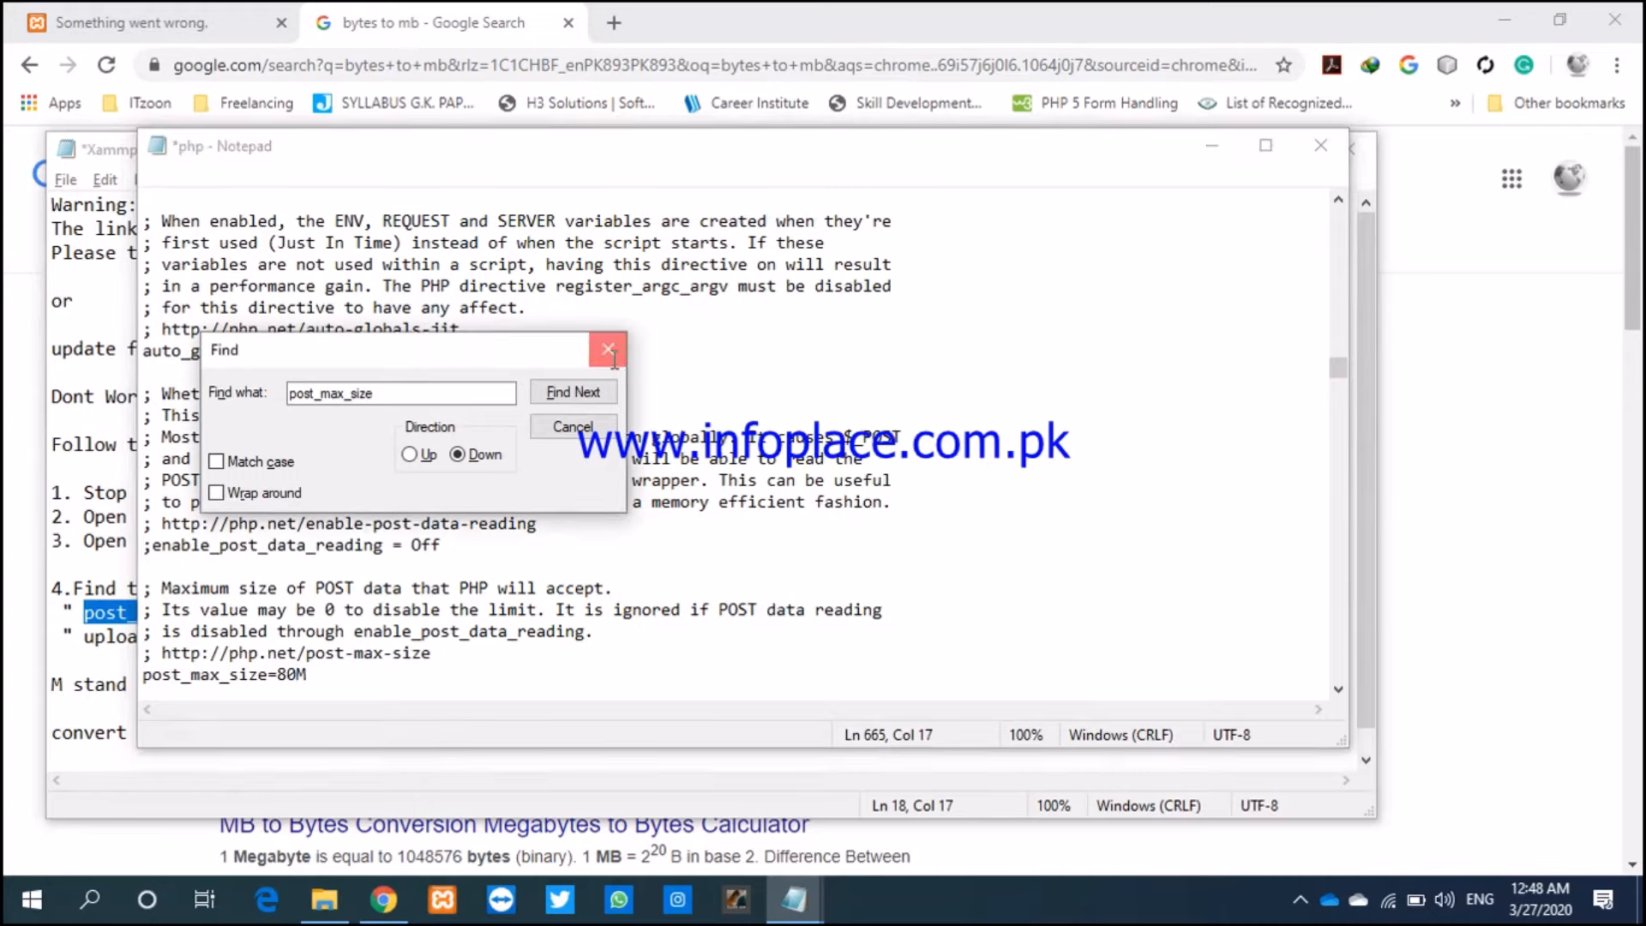
pyautogui.hotkey('ctrl', 's')
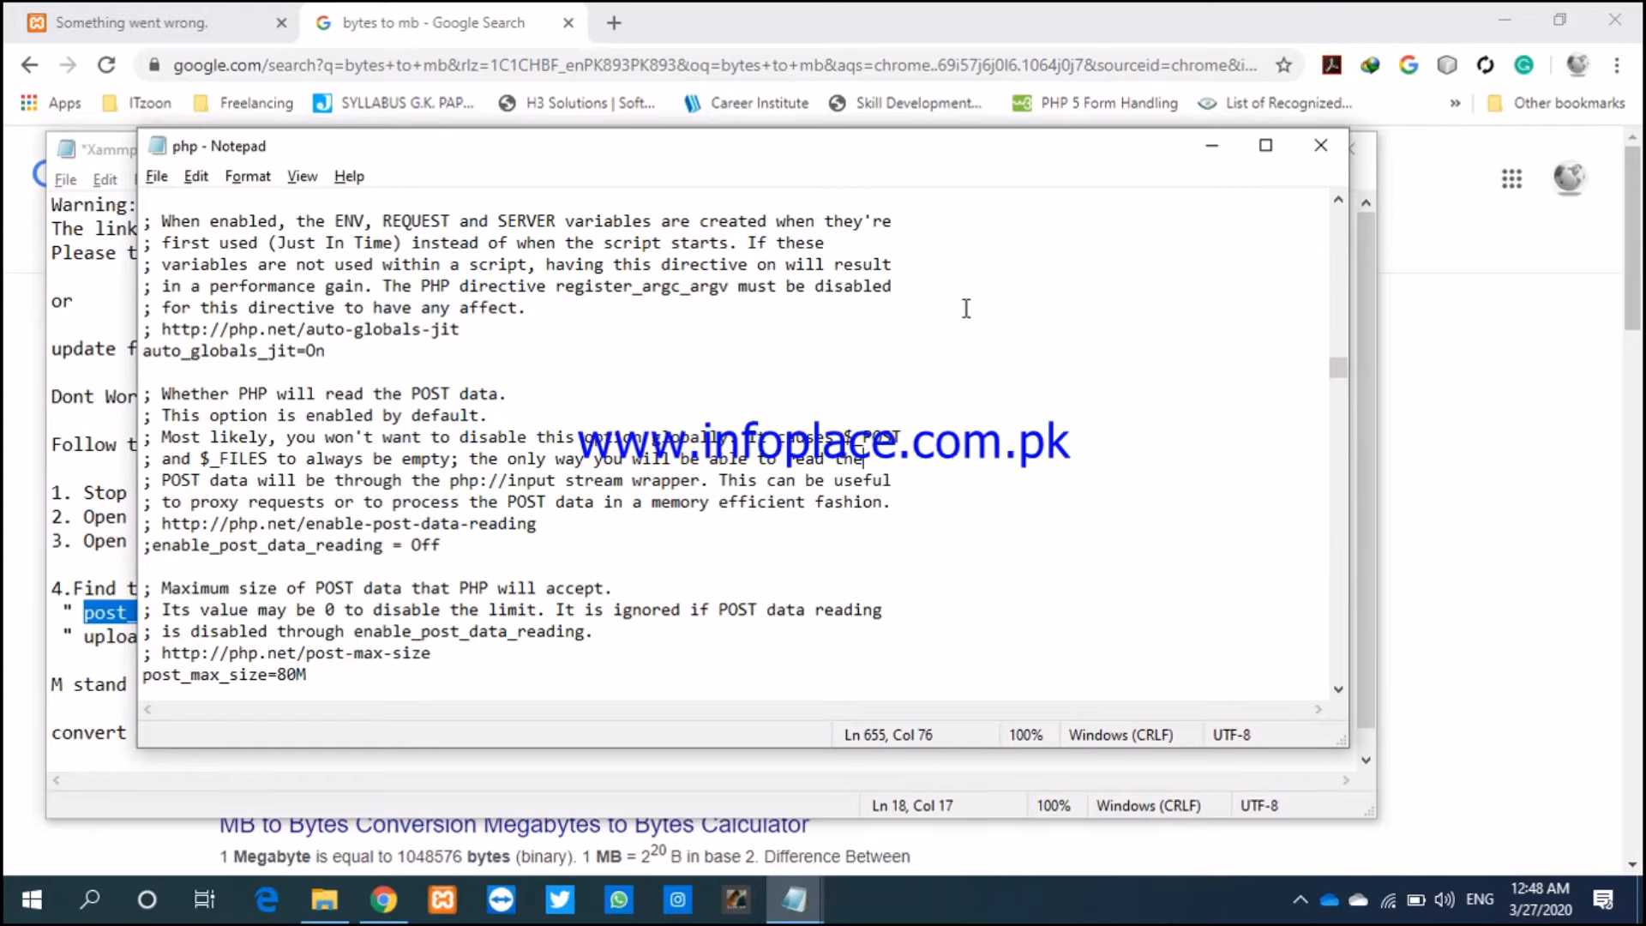
pyautogui.click(157, 177)
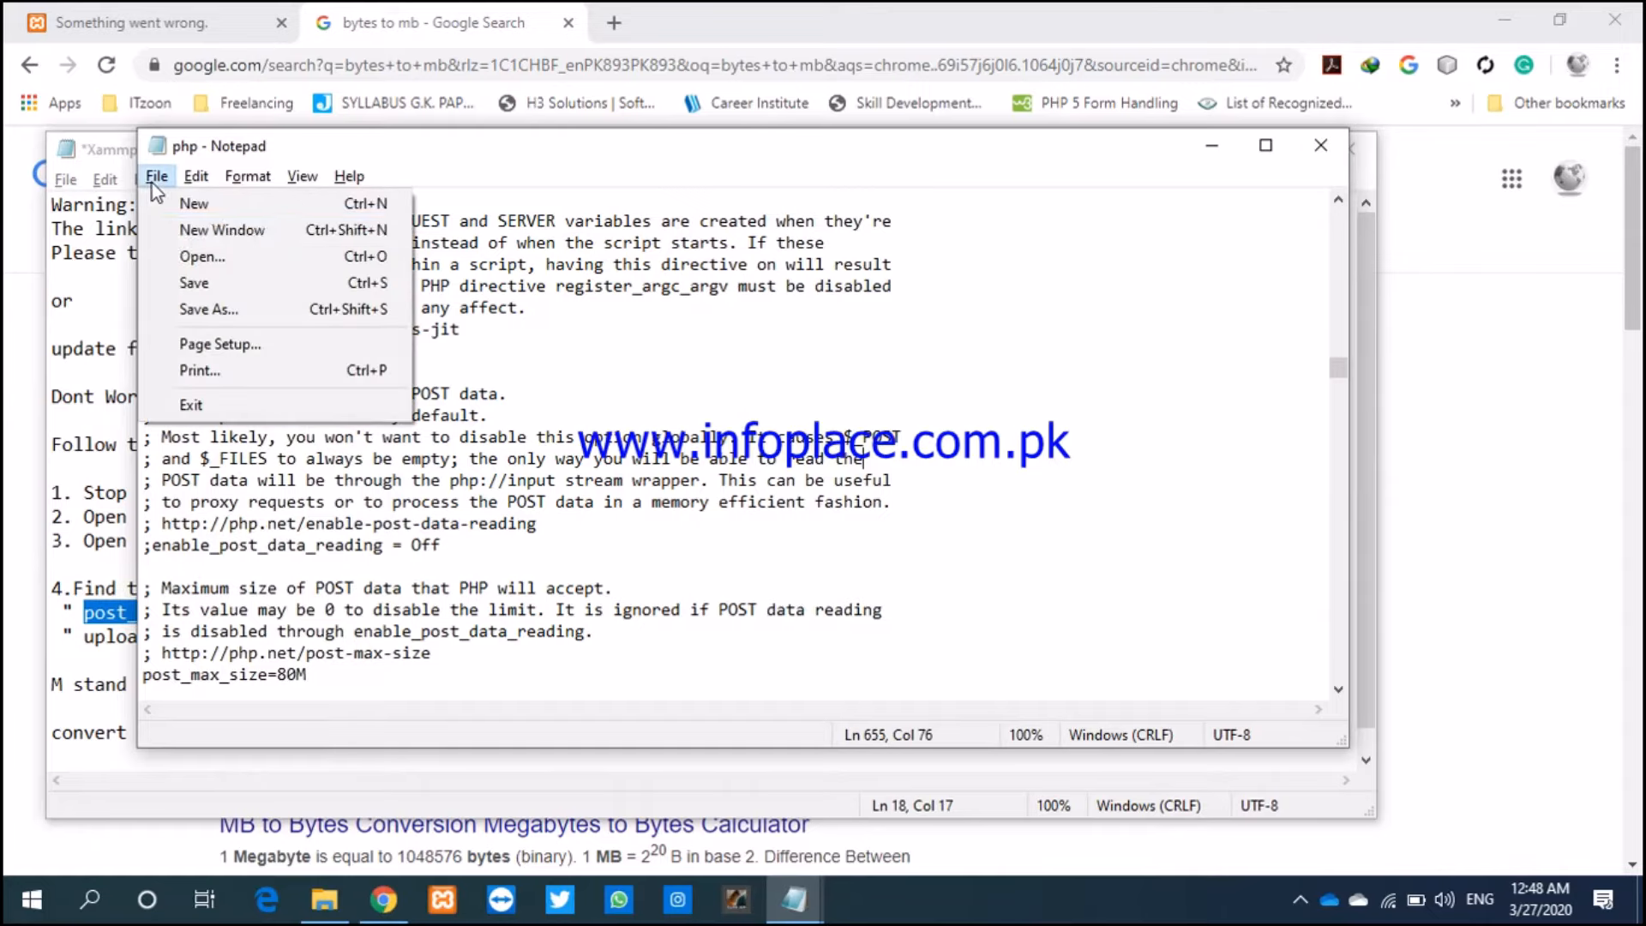
pyautogui.click(196, 283)
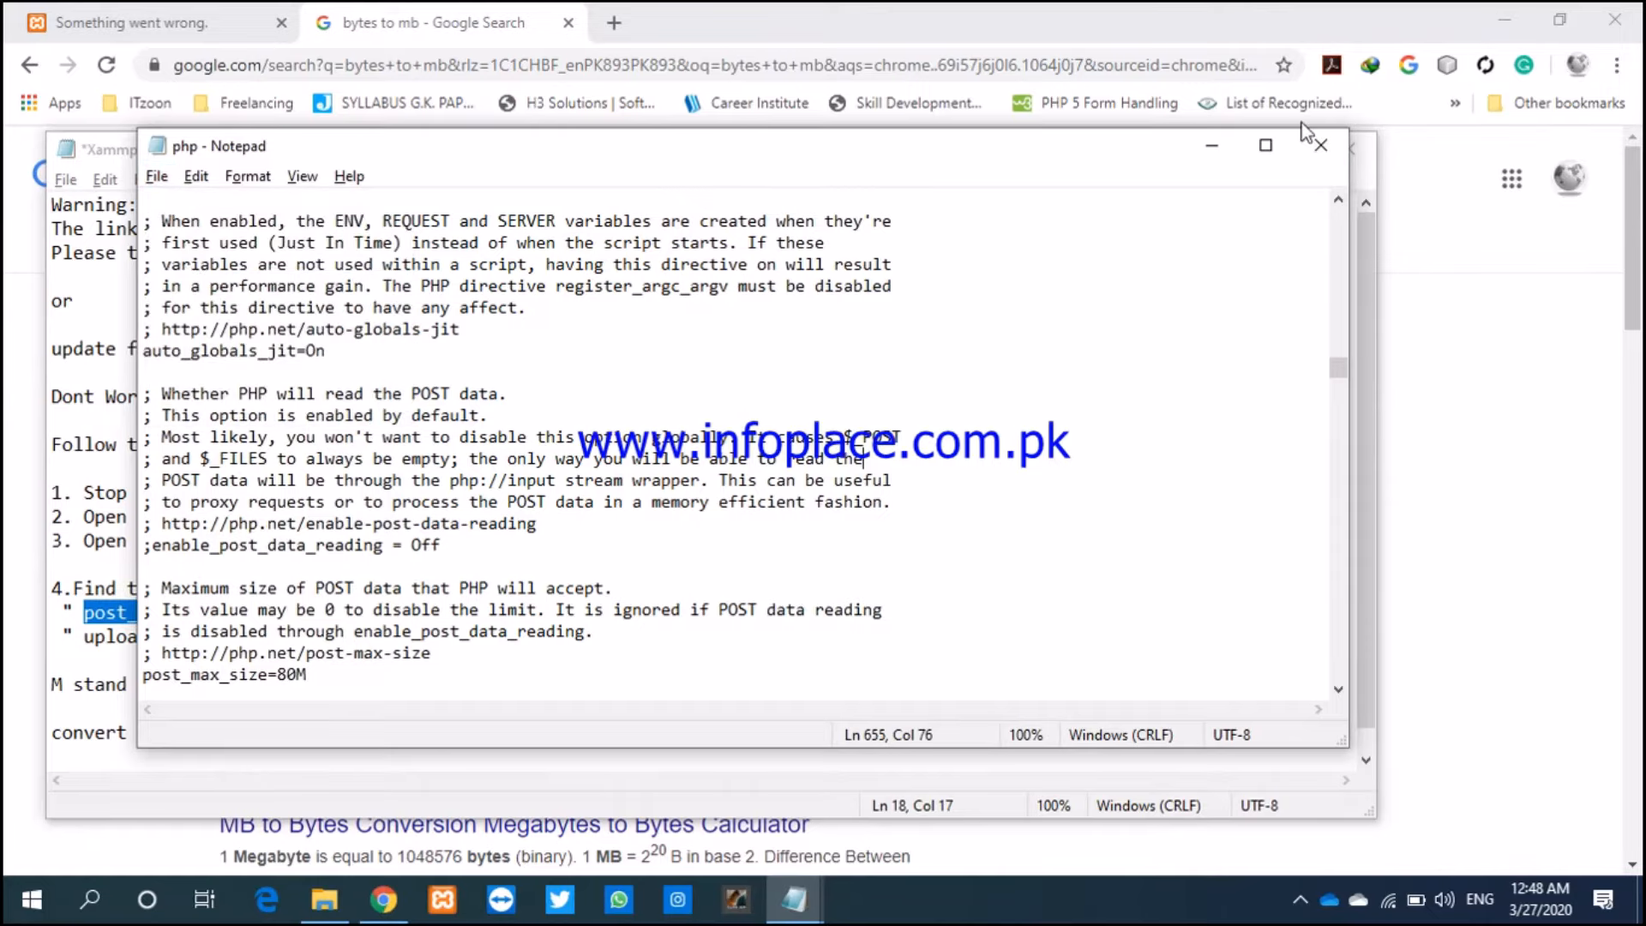
# Step: Close the php file and minimize the Xammp server notes
pyautogui.click(1321, 142)
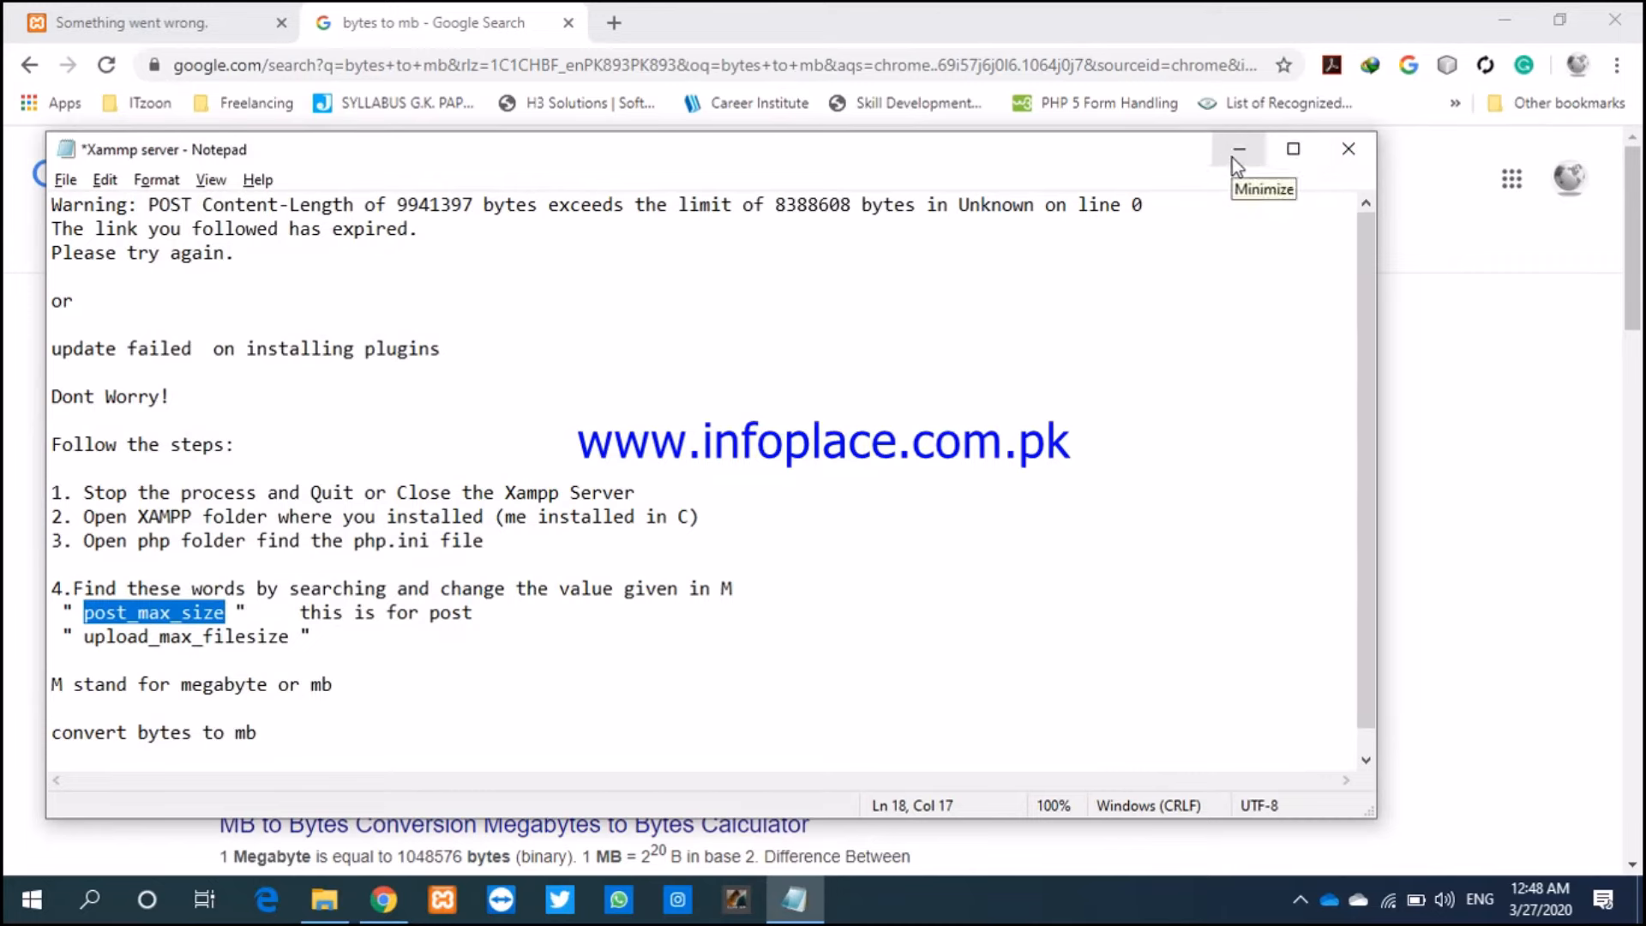
pyautogui.click(945, 639)
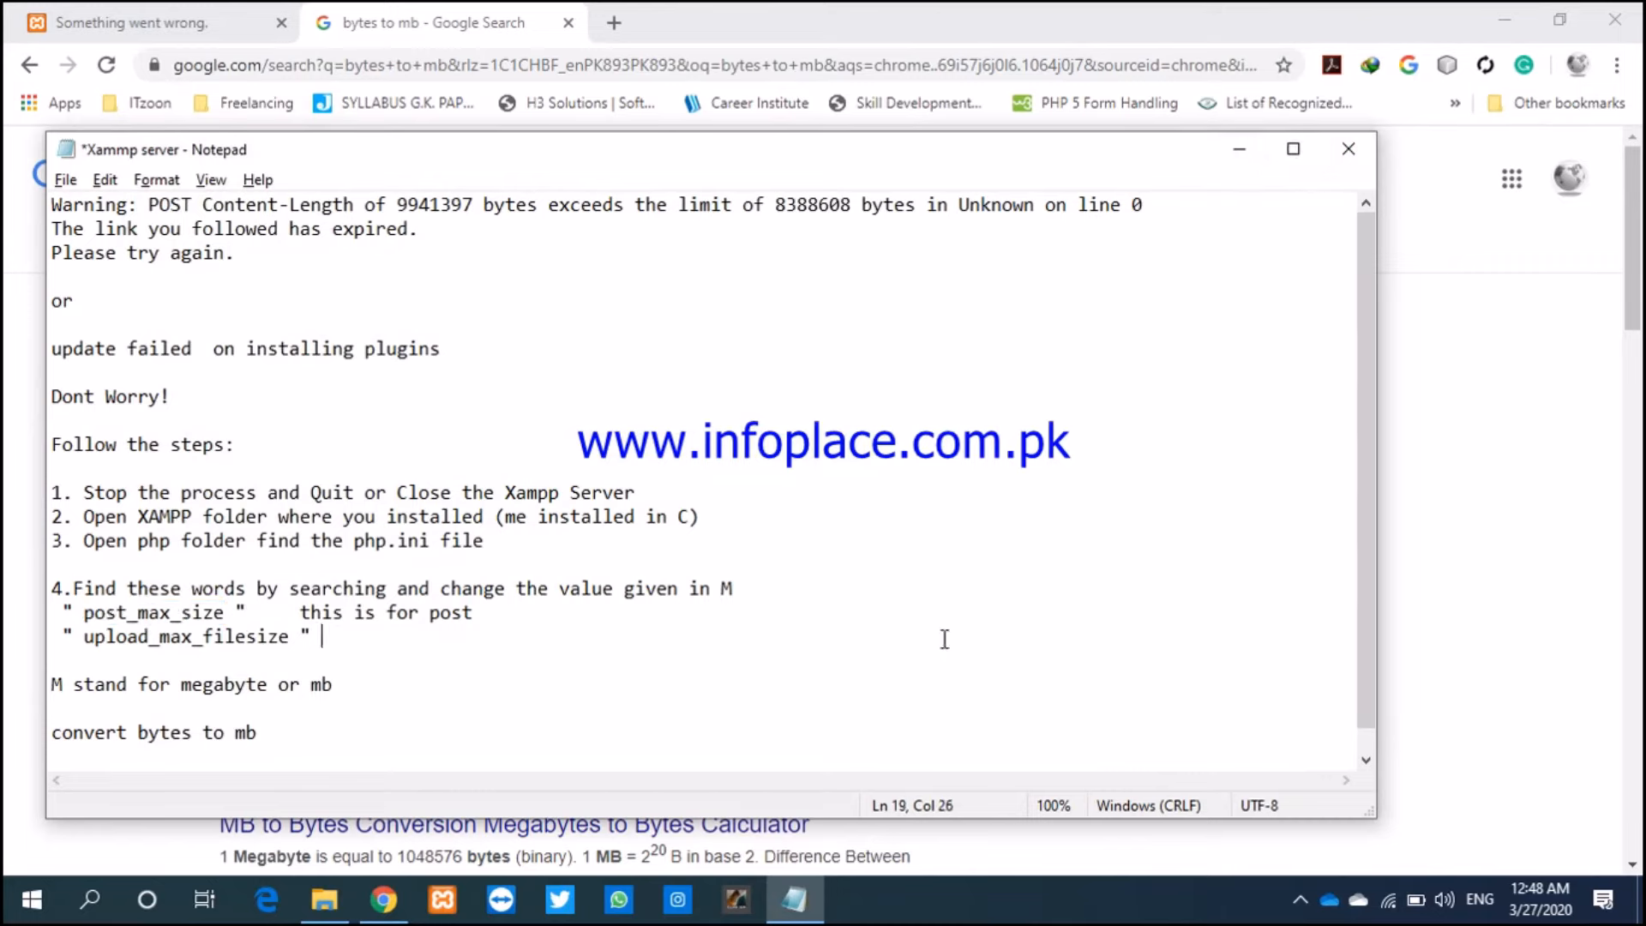
pyautogui.click(1243, 152)
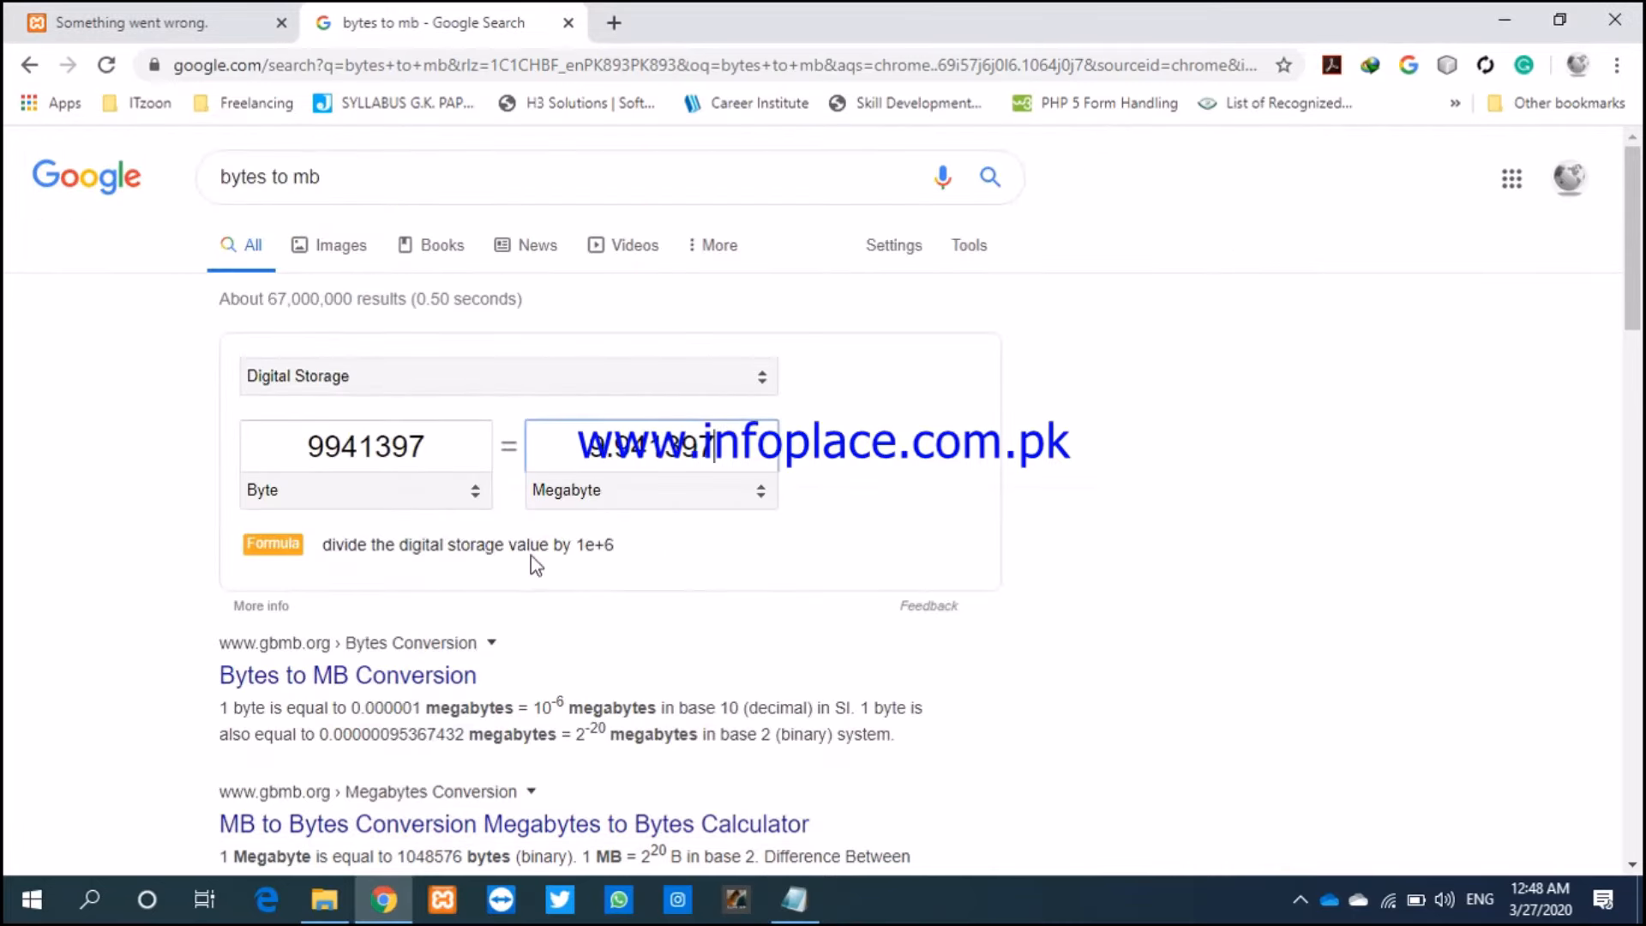
# Step: Open the XAMPP Control Panel, start the Apache and MySQL modules, and minimize it
pyautogui.click(429, 914)
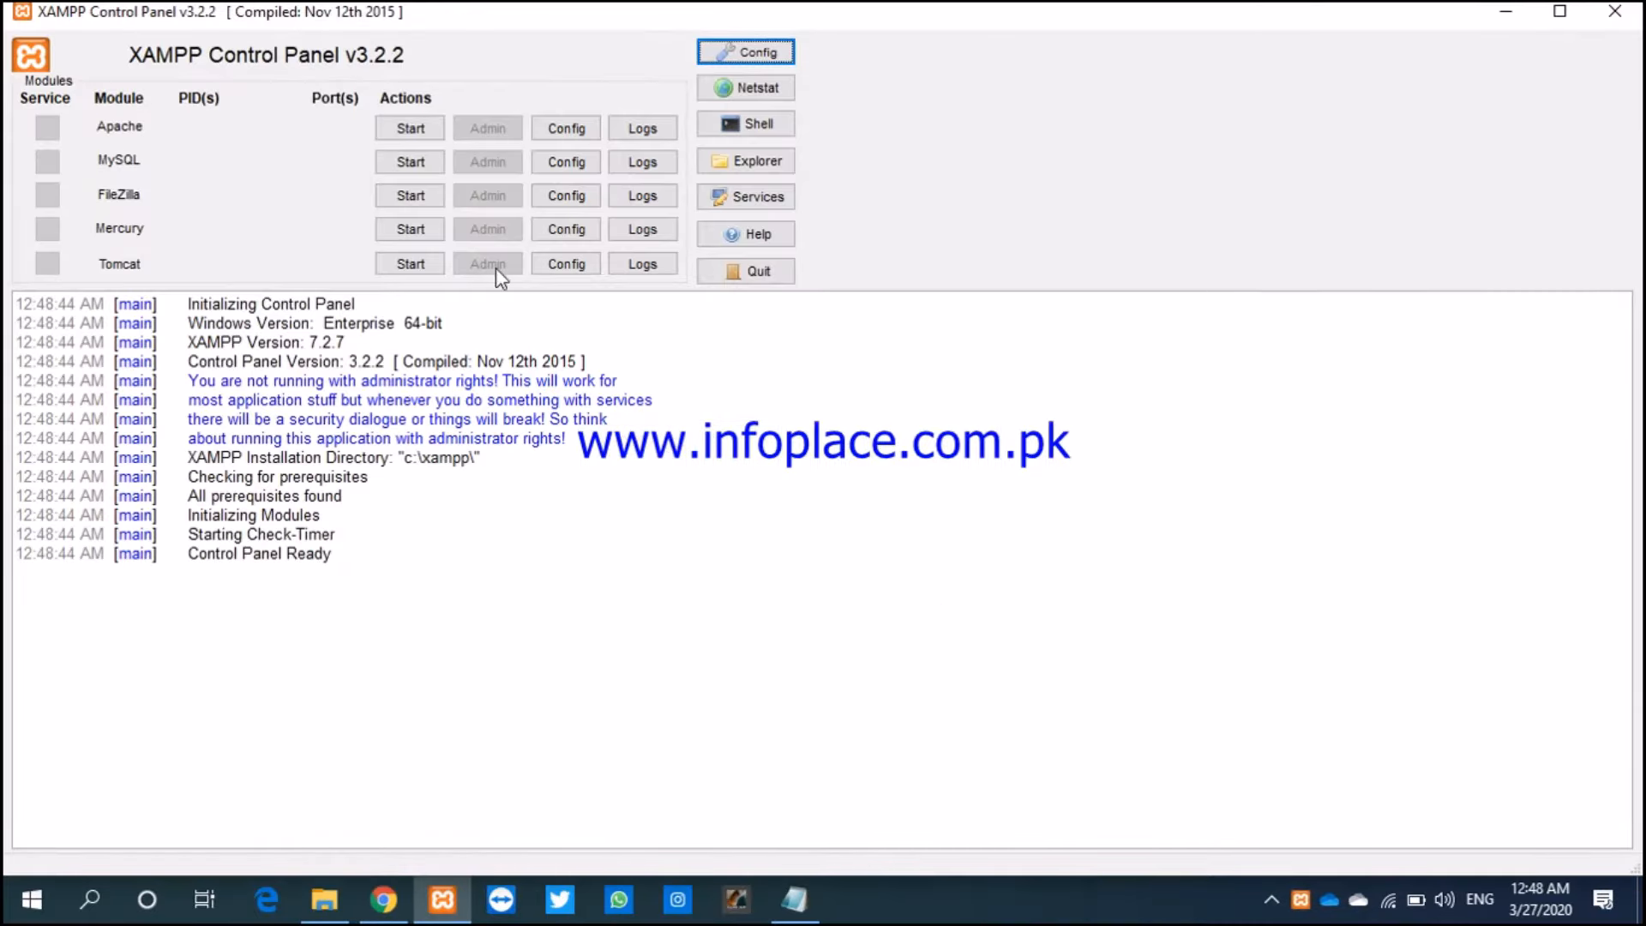
pyautogui.click(421, 137)
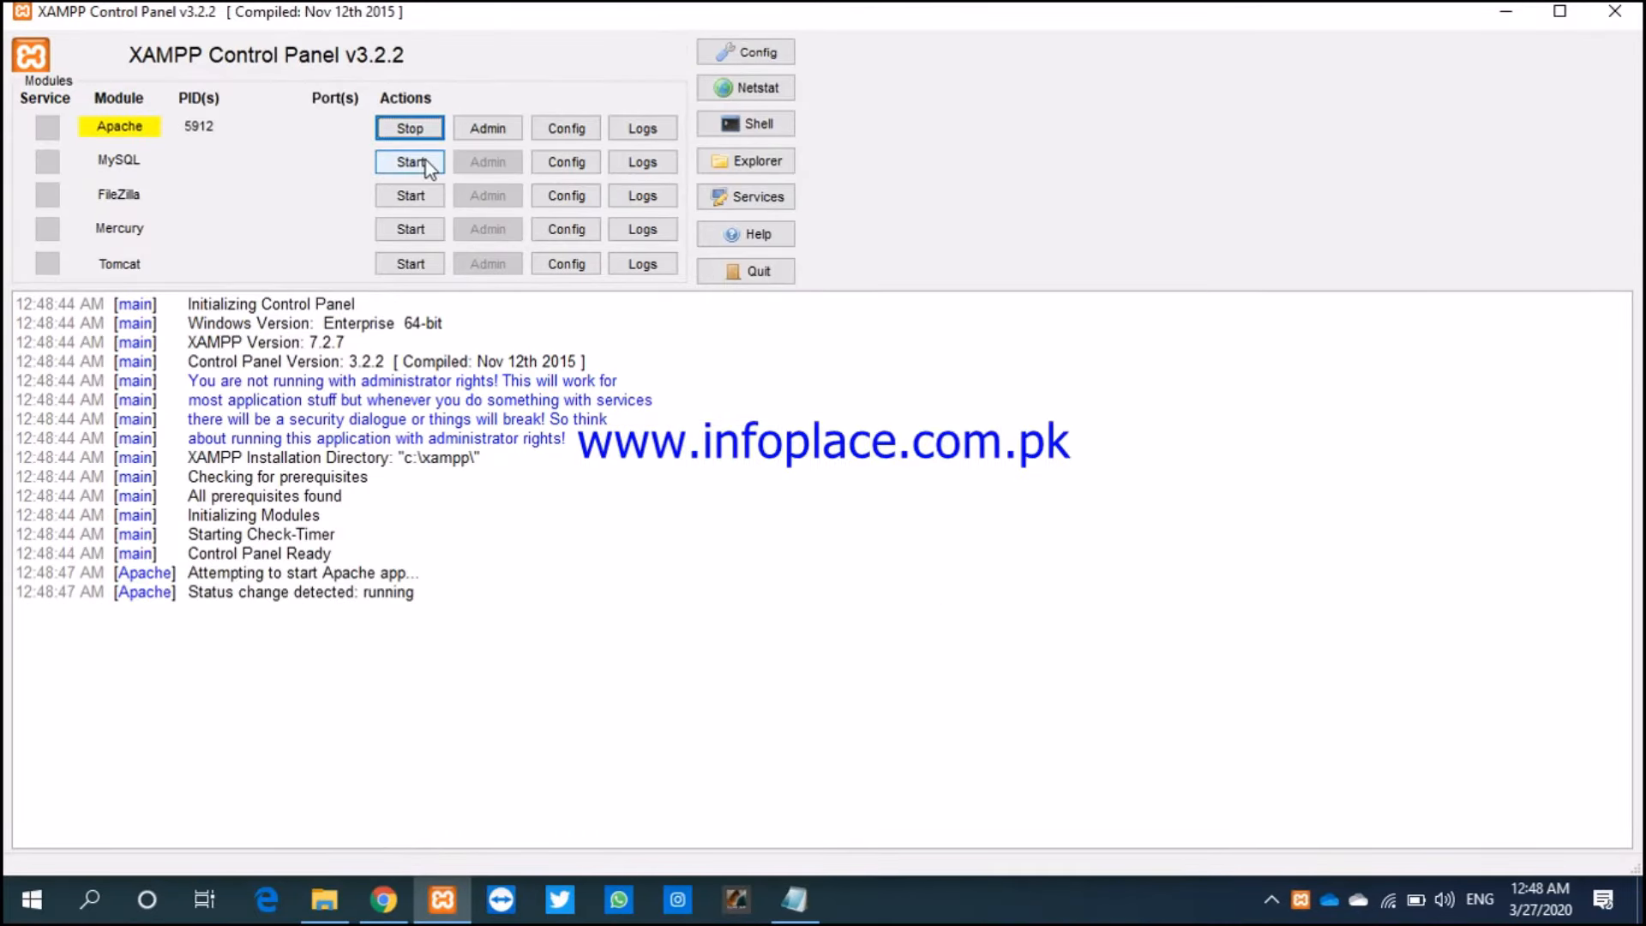
pyautogui.click(426, 161)
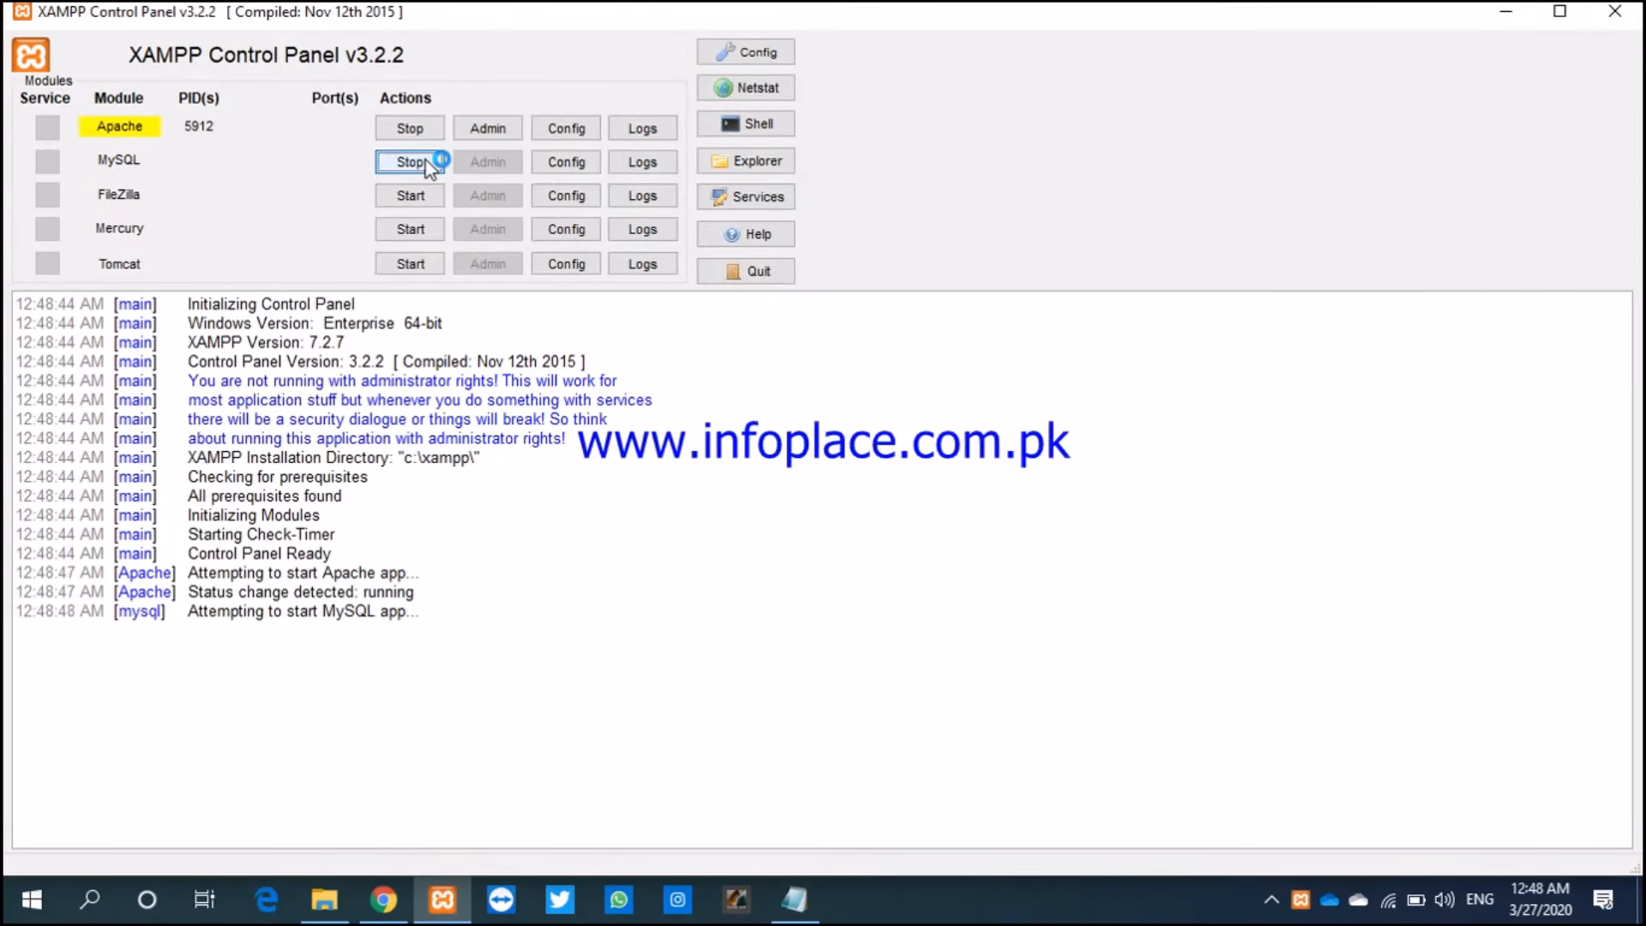
pyautogui.click(1499, 19)
# Step: In Chrome, leave the WordPress upload error page for the installed plugins list and open the Add Plugins page
pyautogui.click(185, 26)
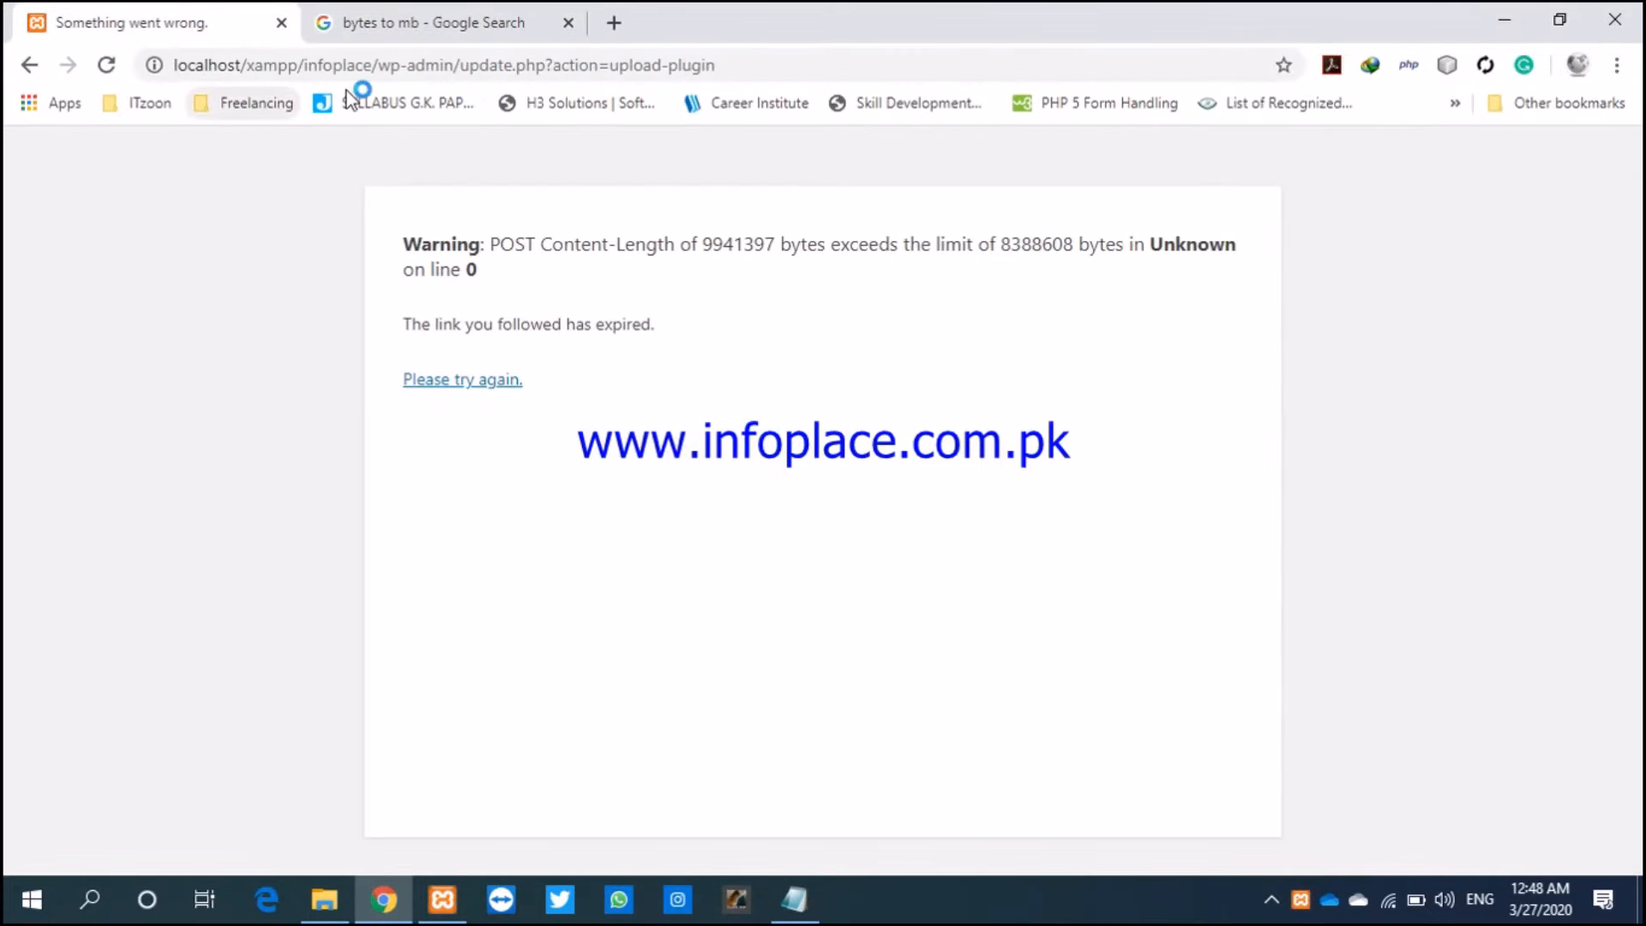
pyautogui.moveTo(459, 64); pyautogui.dragTo(1341, 24)
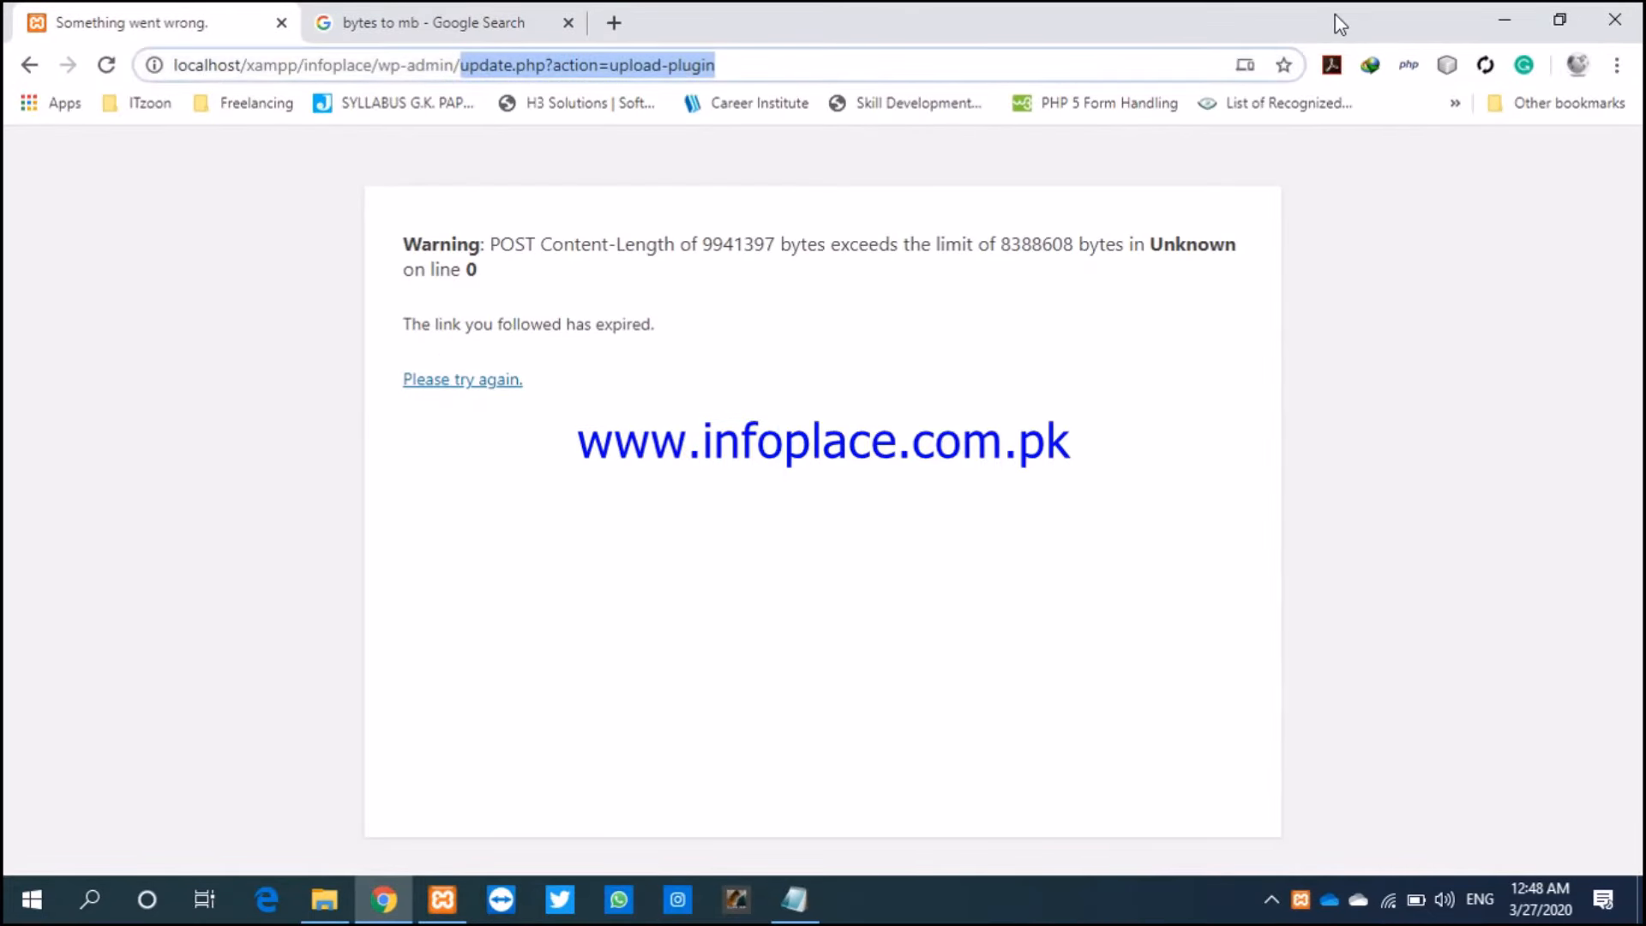
pyautogui.press('BackSpace')
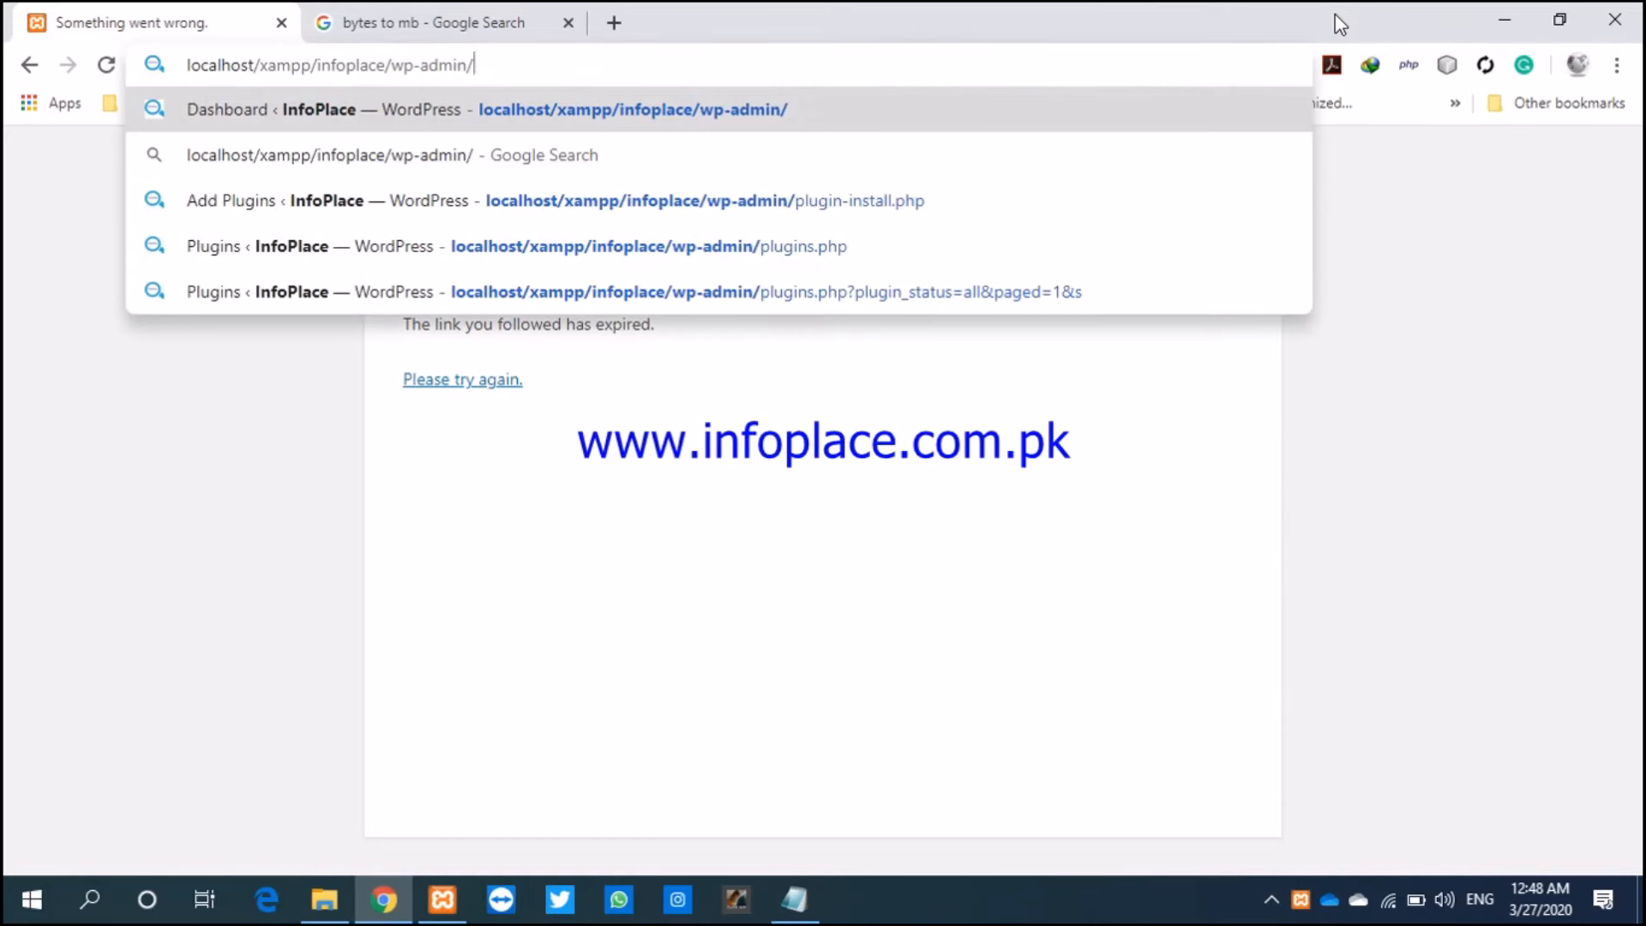
pyautogui.click(31, 65)
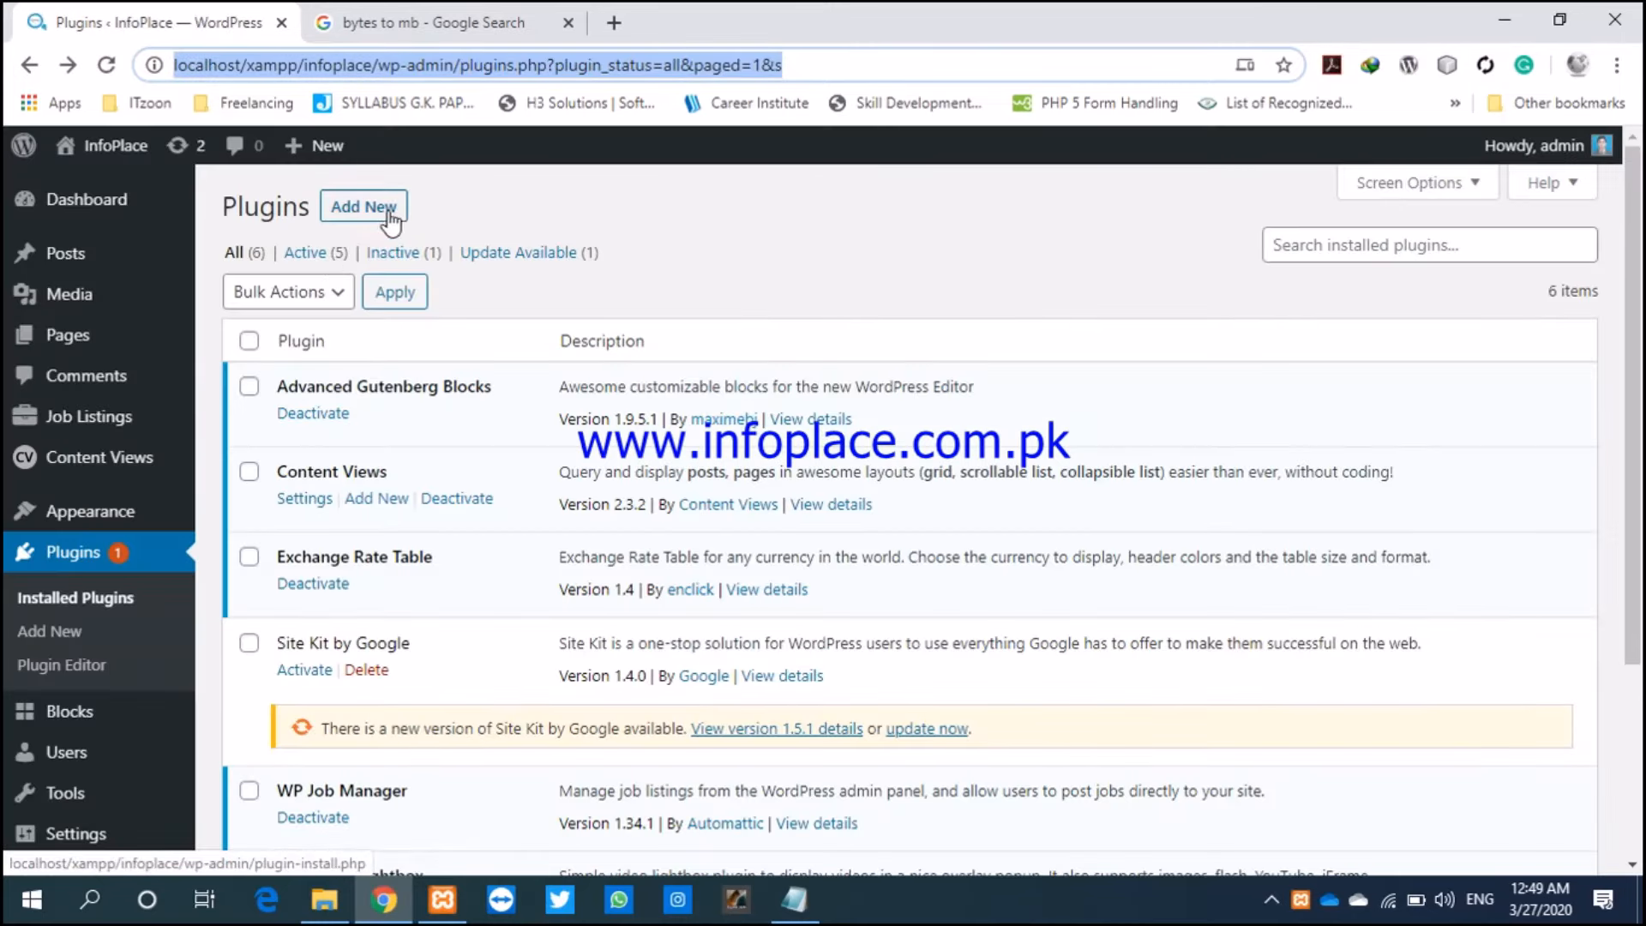
pyautogui.click(383, 209)
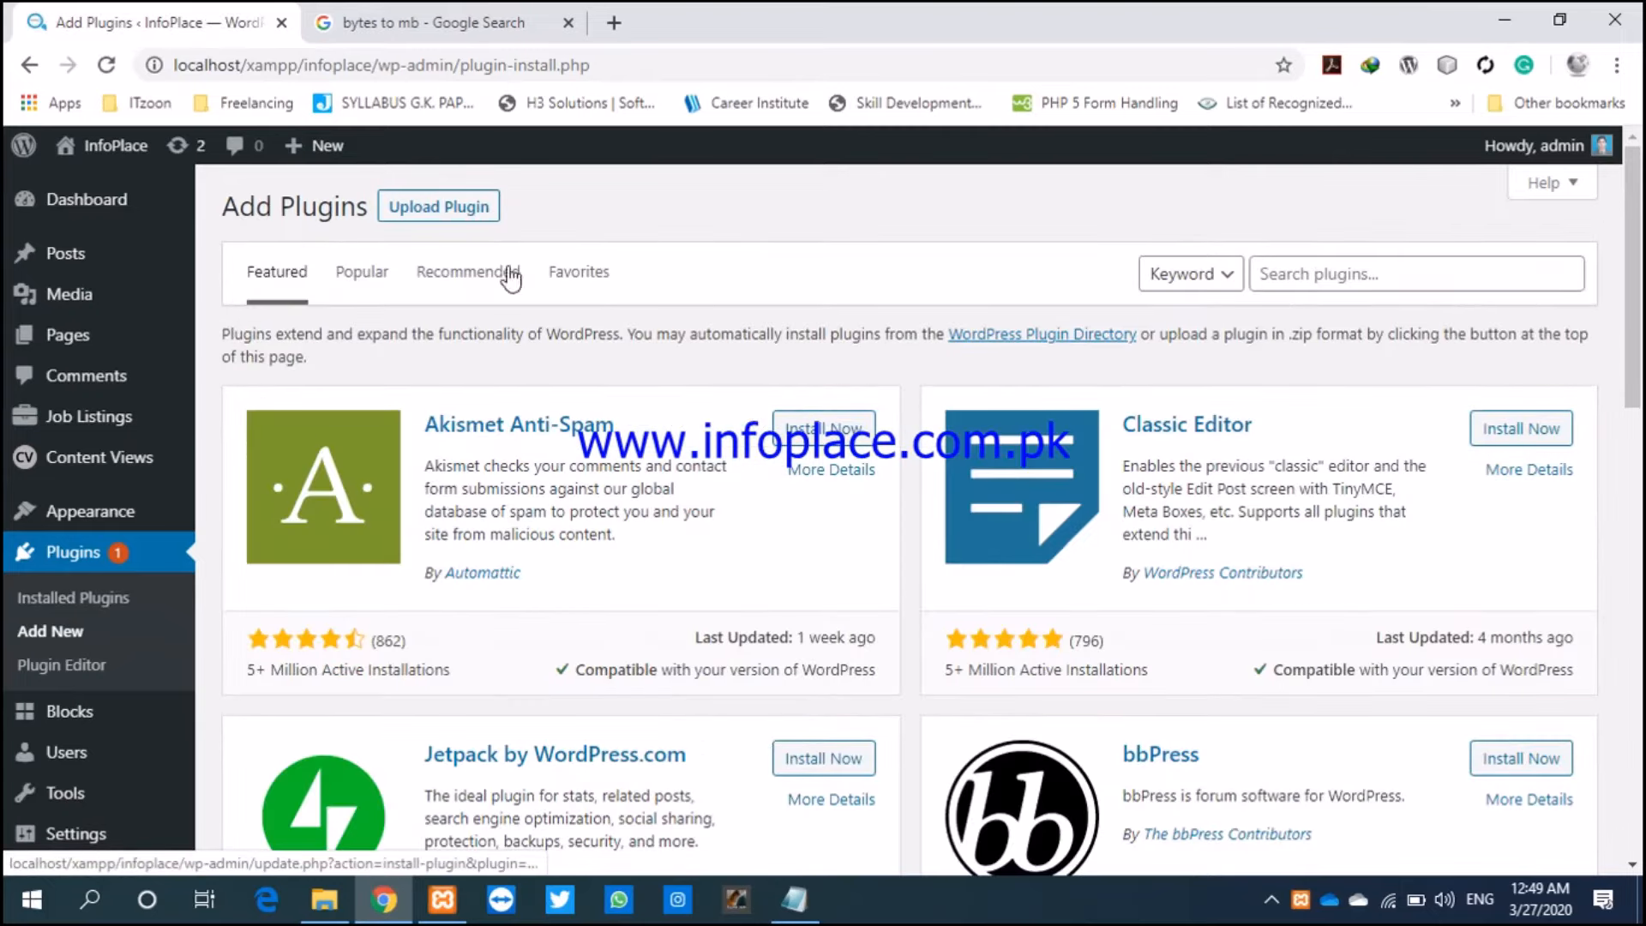
# Step: Upload the ultimate-social-media-icons.2.5.3 zip from the Downloads folder as a plugin and install it
pyautogui.click(429, 212)
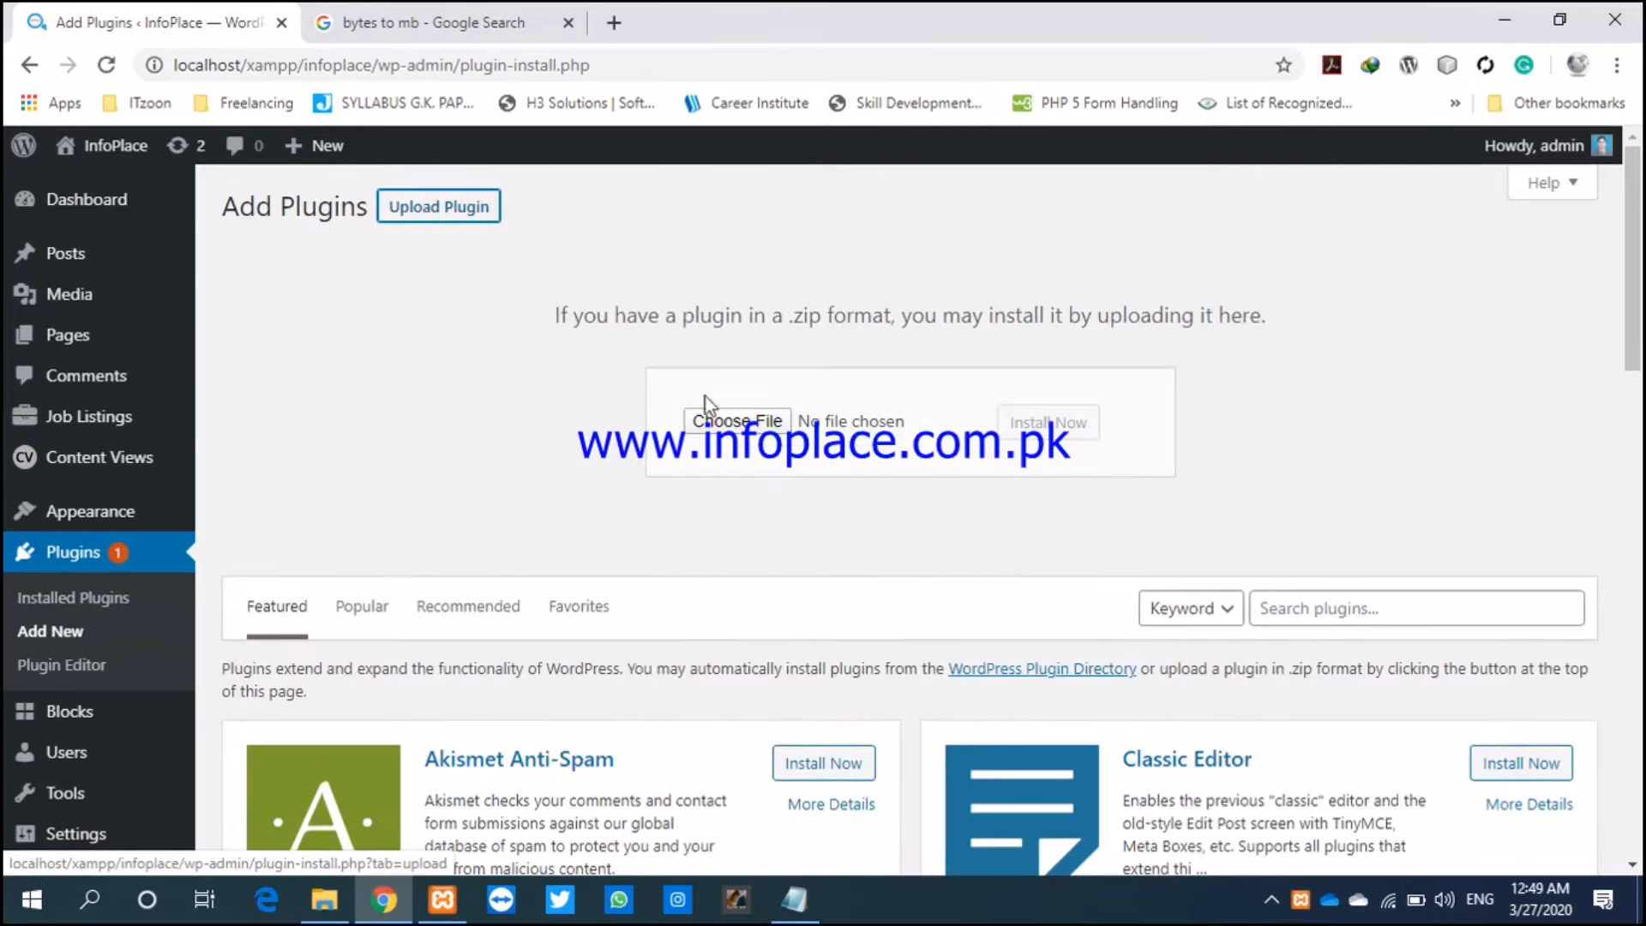
pyautogui.click(727, 421)
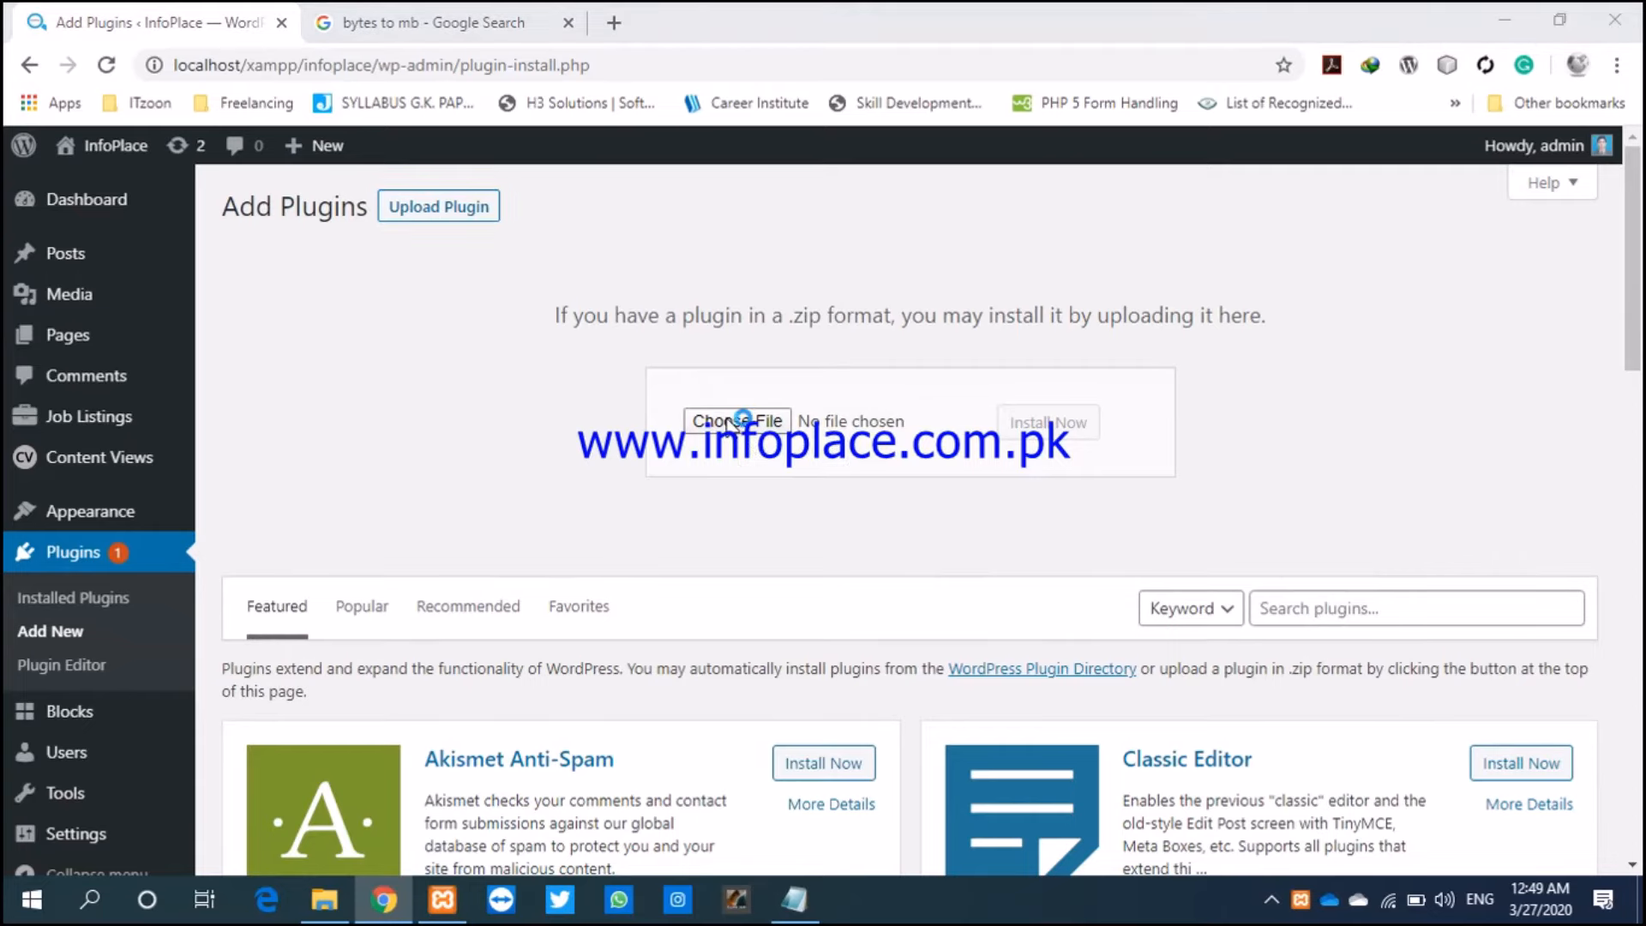
pyautogui.click(727, 422)
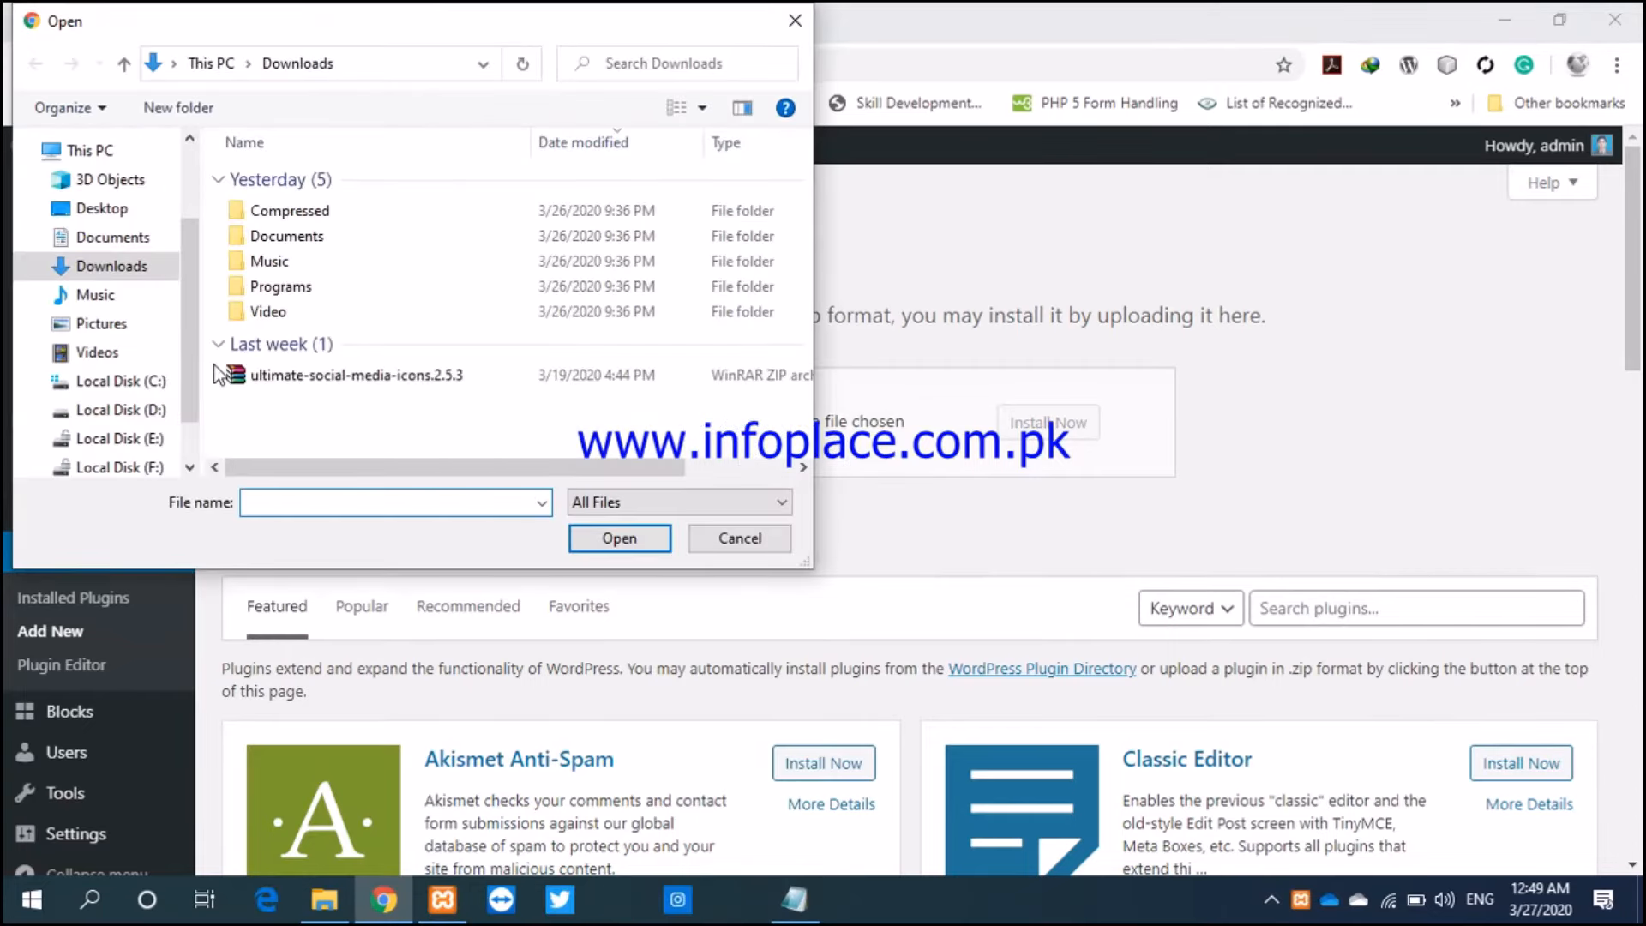
pyautogui.click(286, 381)
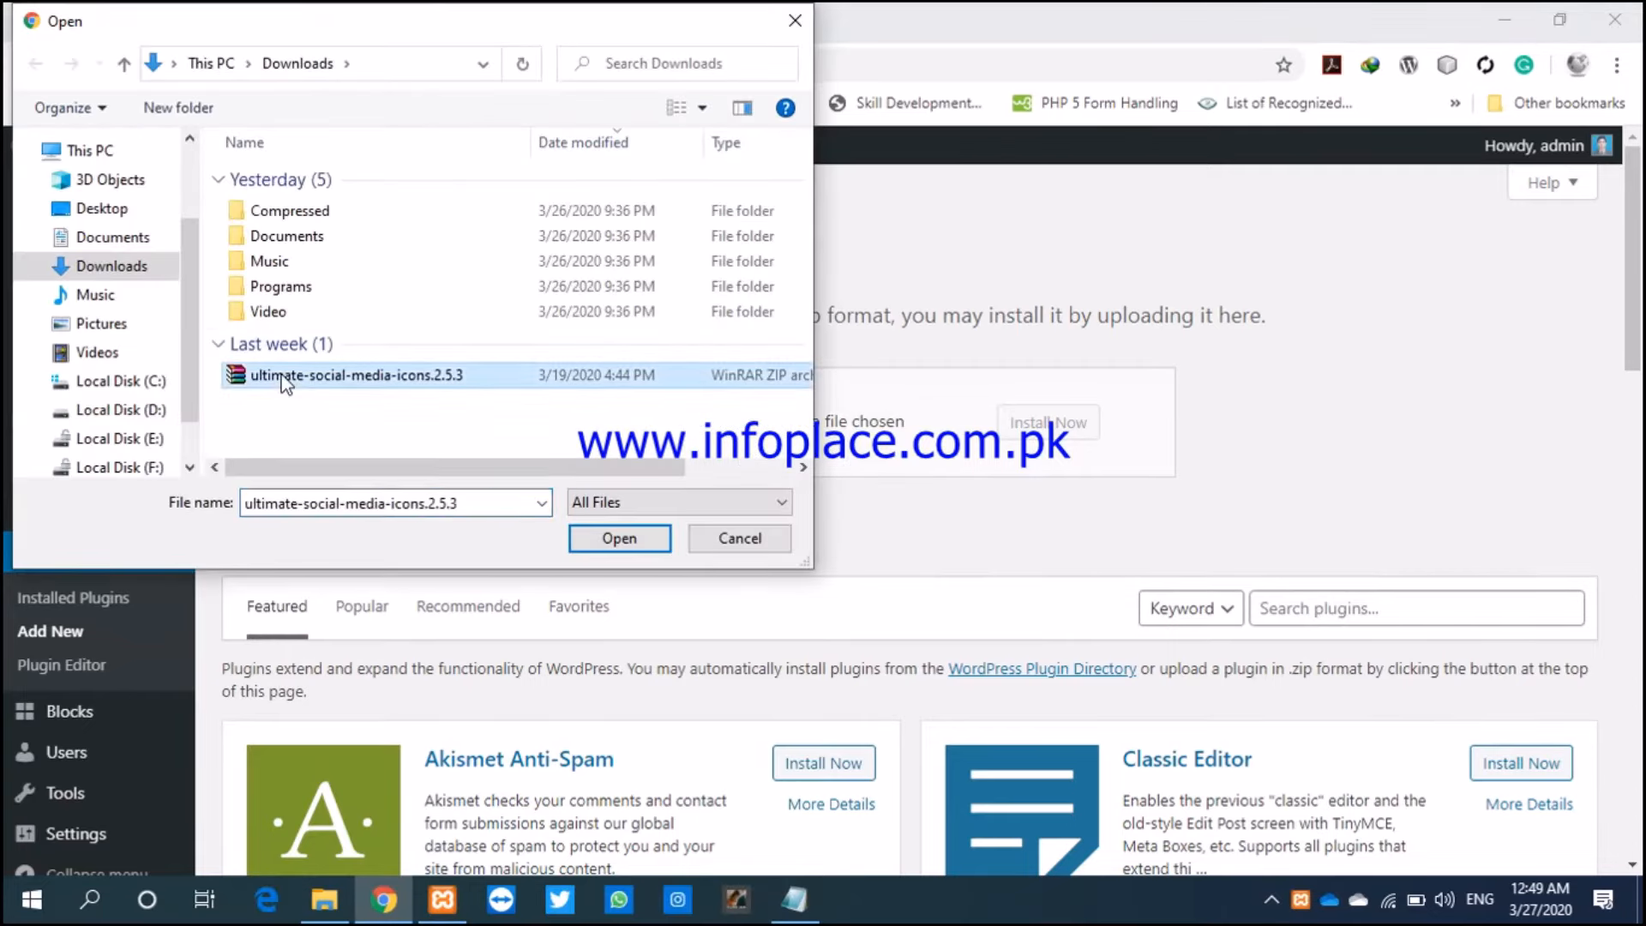
pyautogui.click(630, 542)
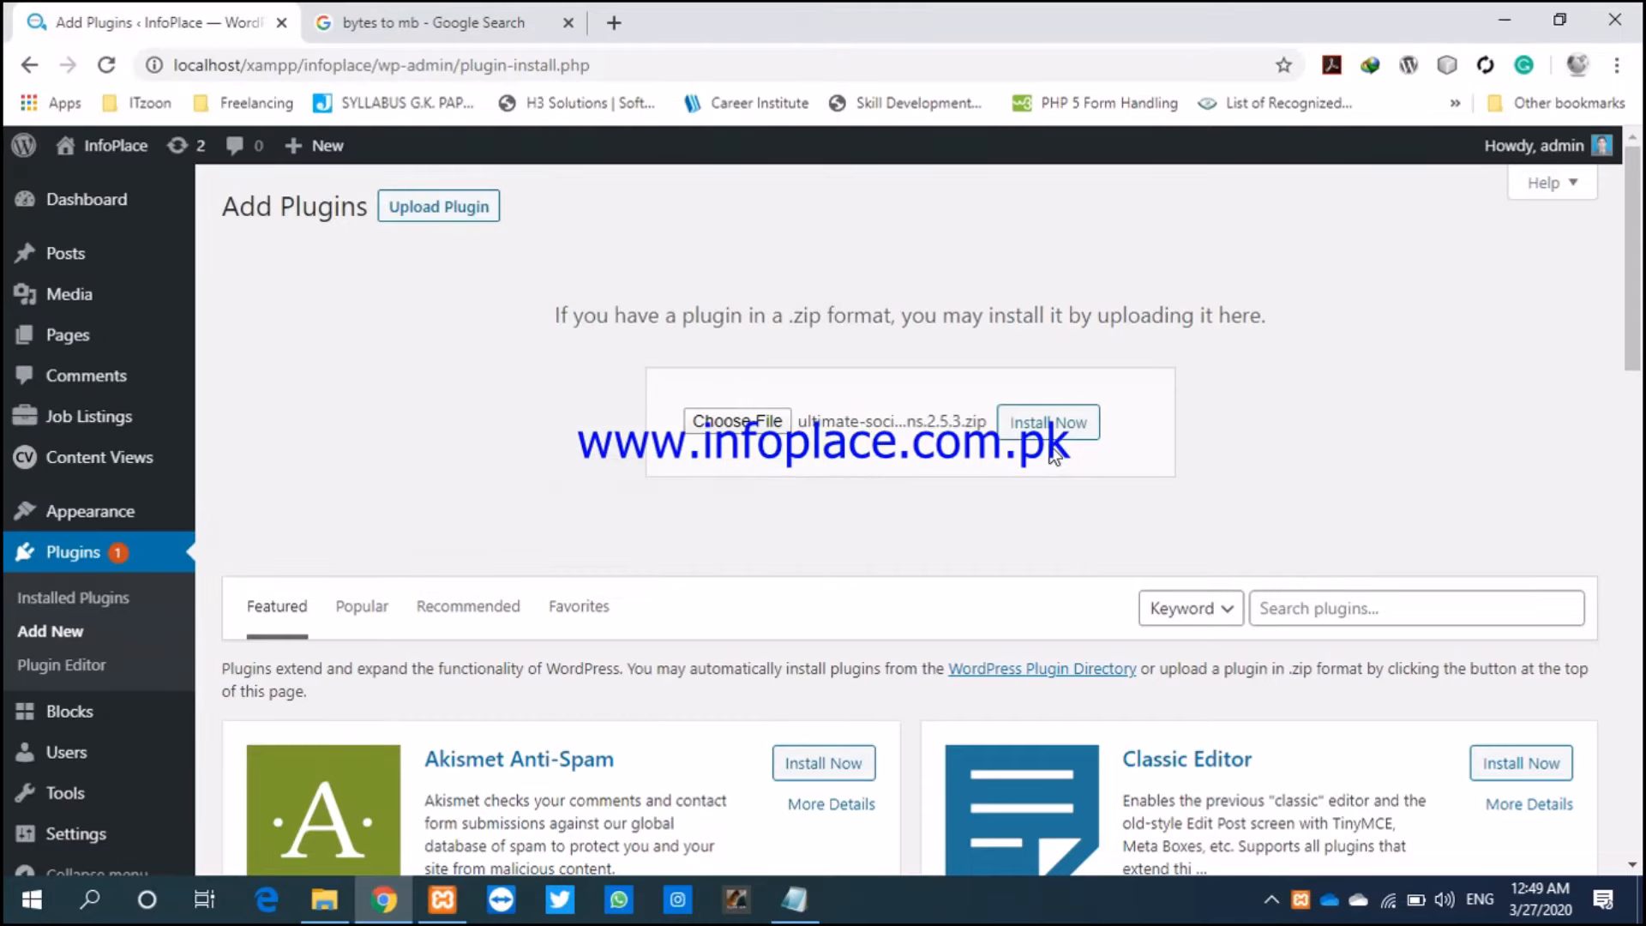
pyautogui.click(1044, 425)
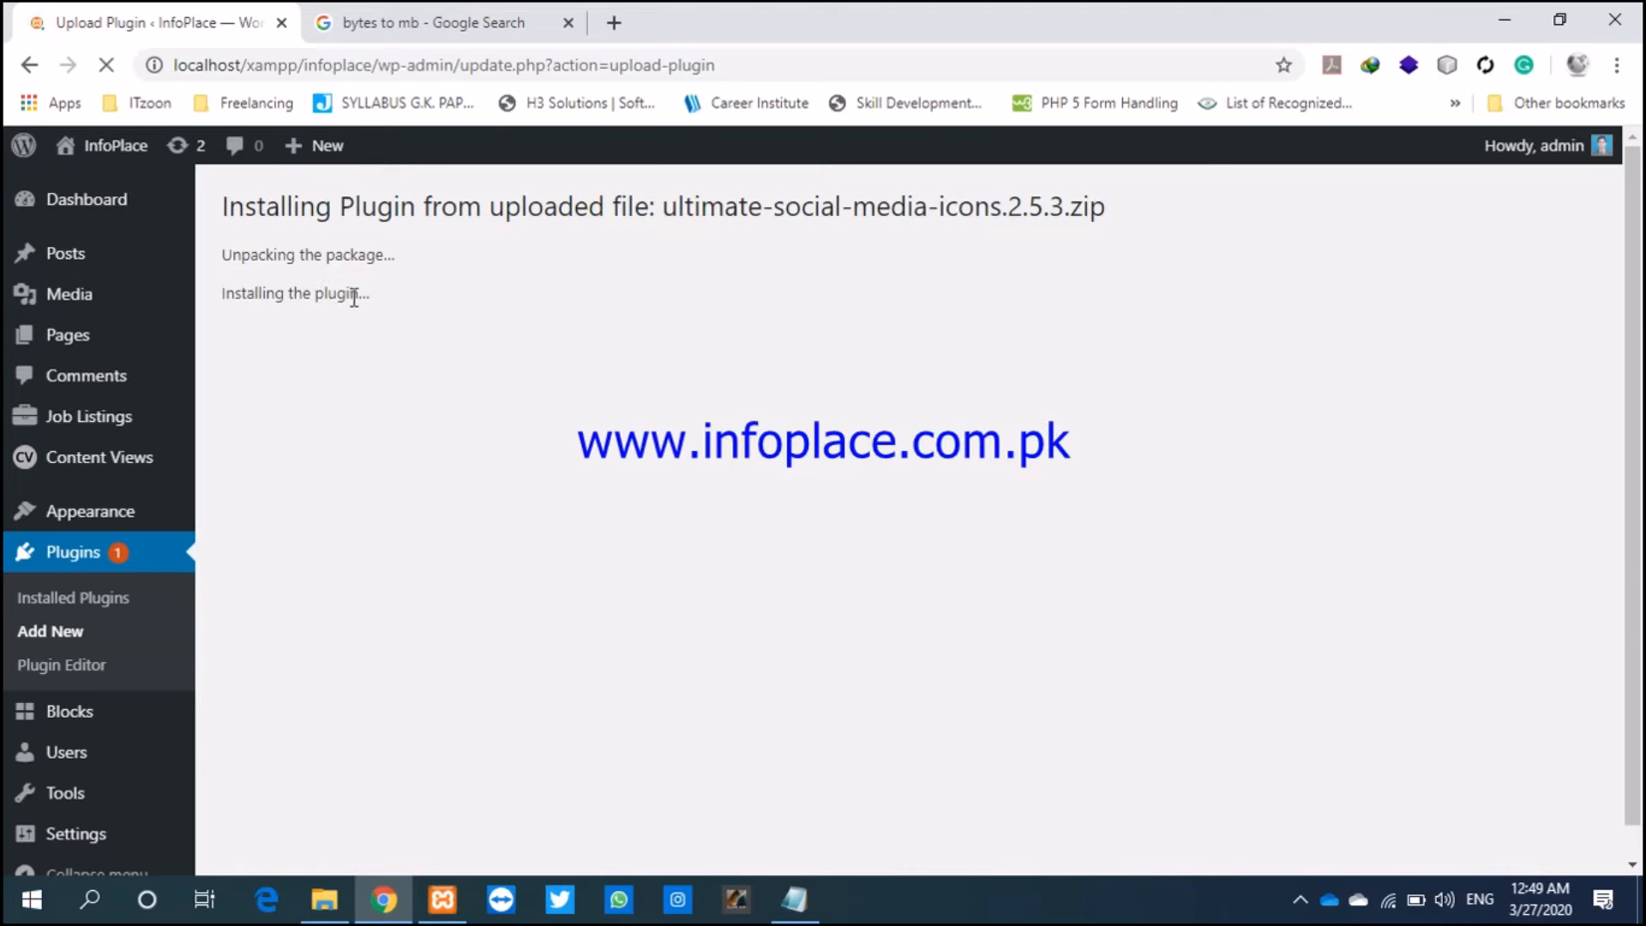
# Step: Wait for the plugin installation to finish and activate the uploaded plugin
pyautogui.moveTo(363, 294); pyautogui.dragTo(325, 295)
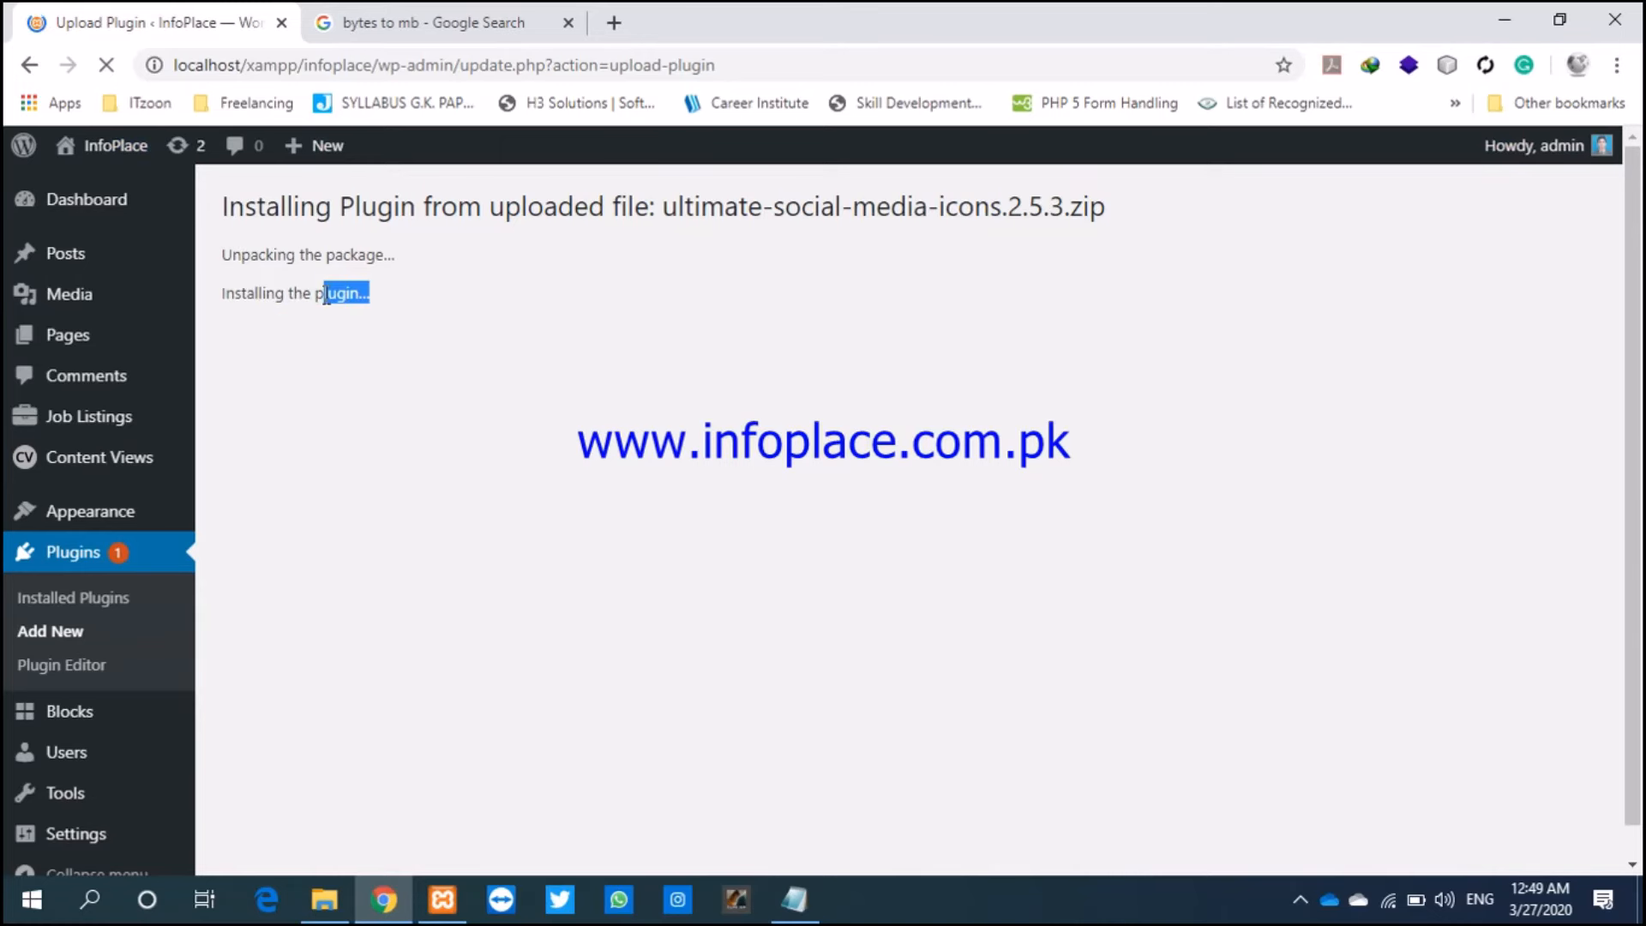
pyautogui.click(453, 326)
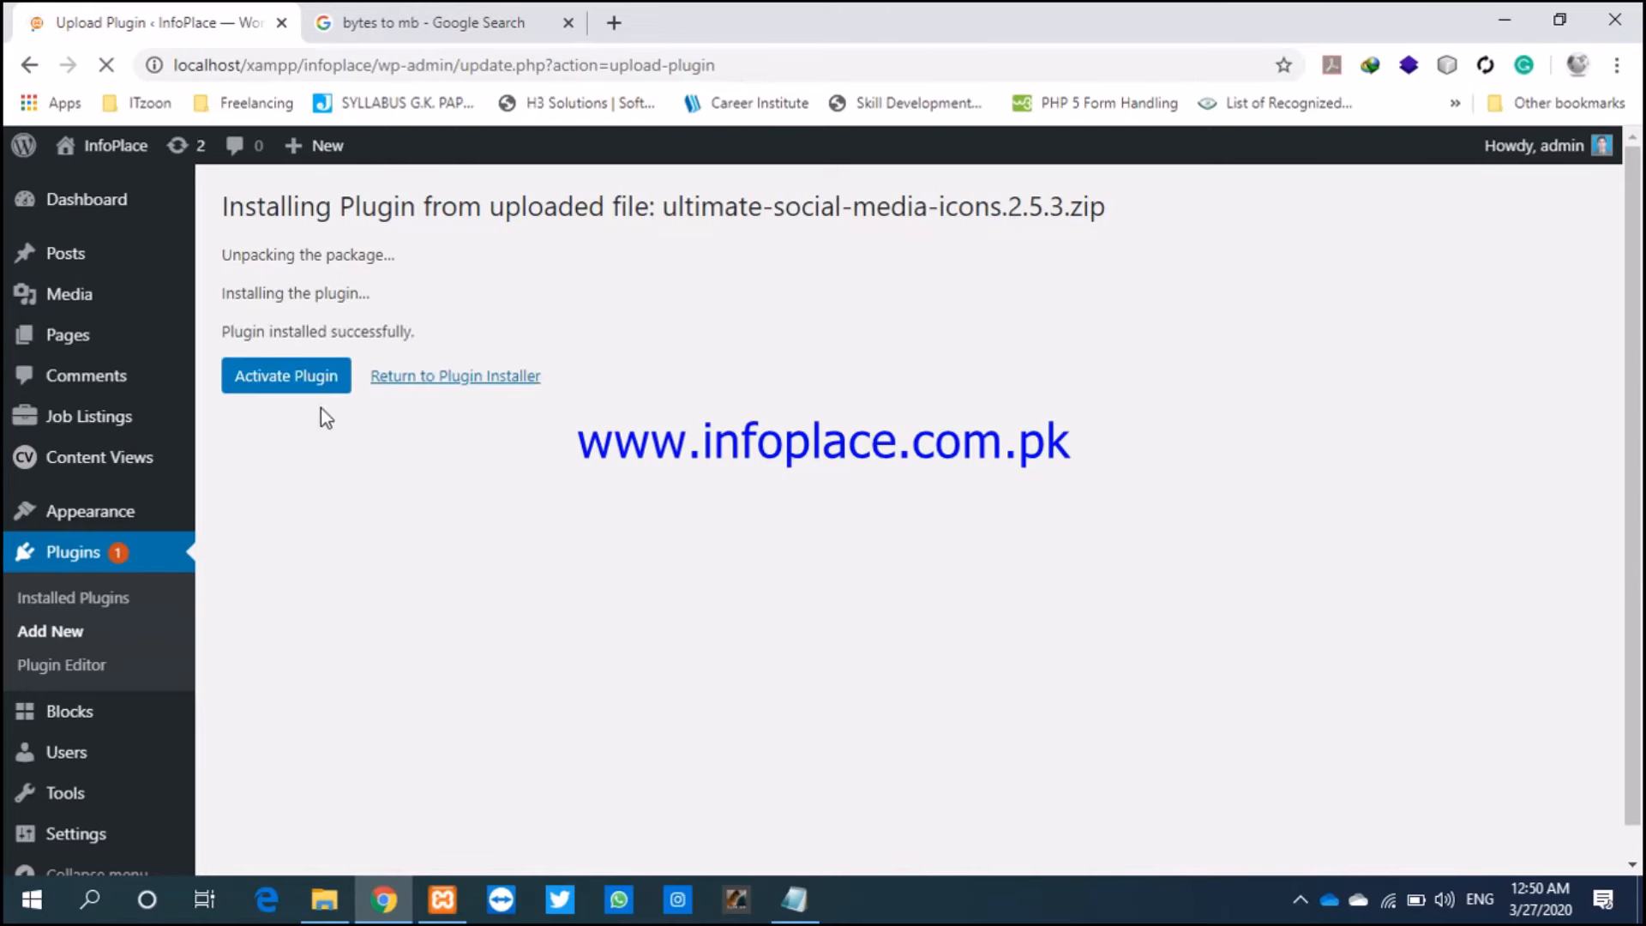
pyautogui.click(298, 386)
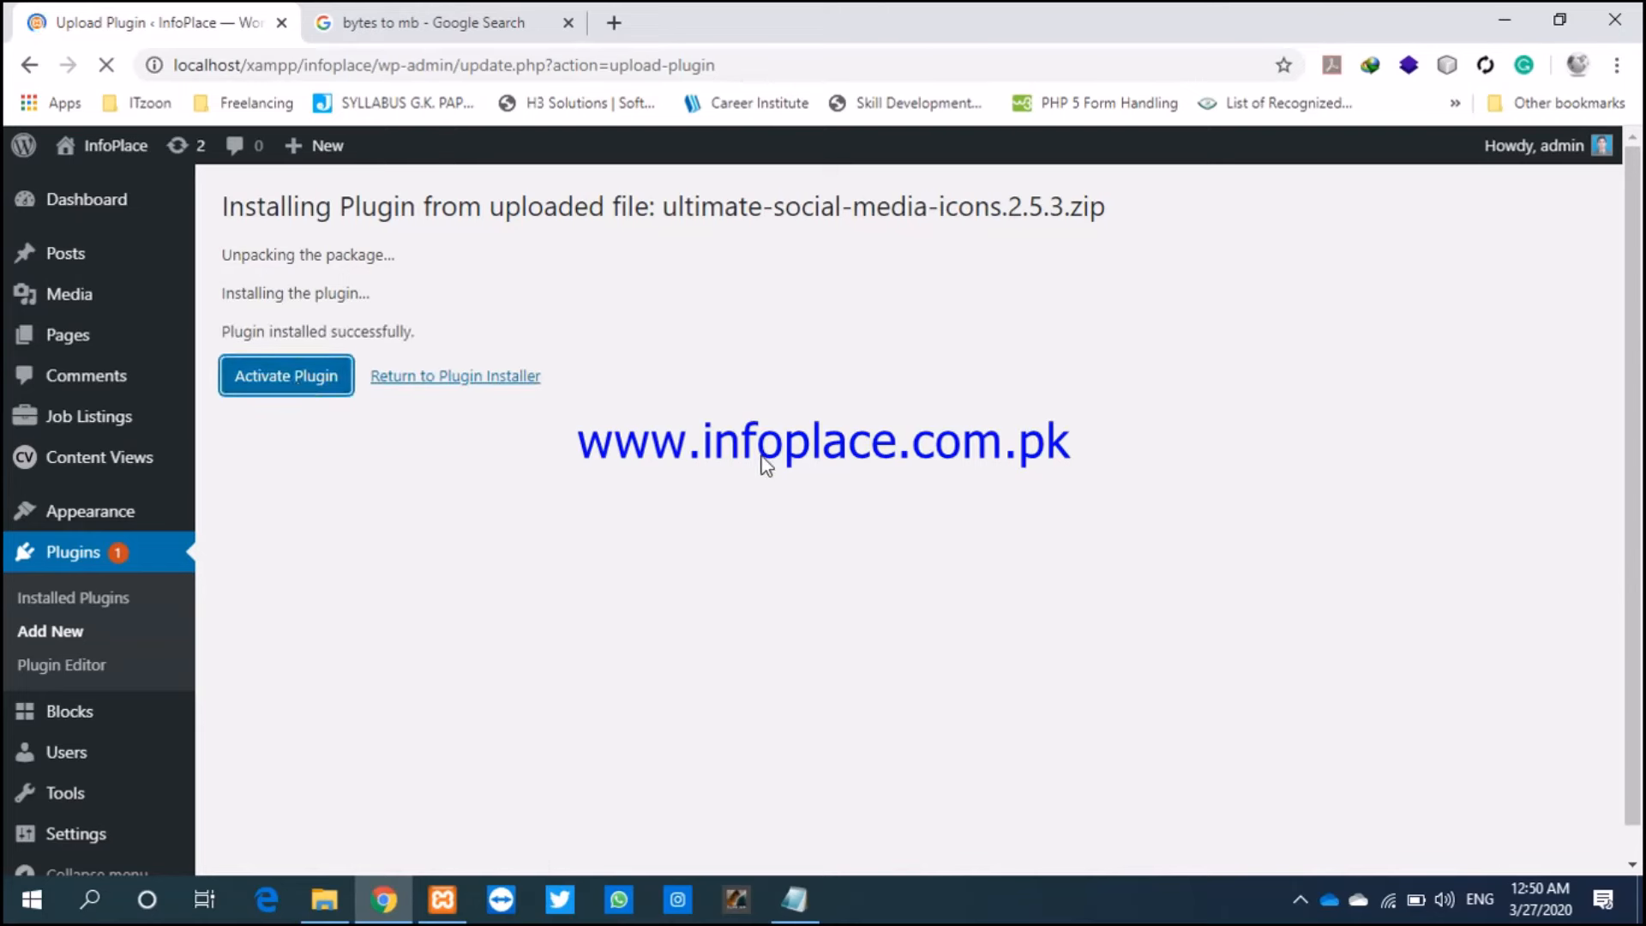
# Step: Switch to the Xammp server notes in Notepad and add several blank lines below "convert bytes to mb"
pyautogui.hotkey('alt', 'Tab')
pyautogui.hotkey('alt', 'Tab')
pyautogui.press('Tab')
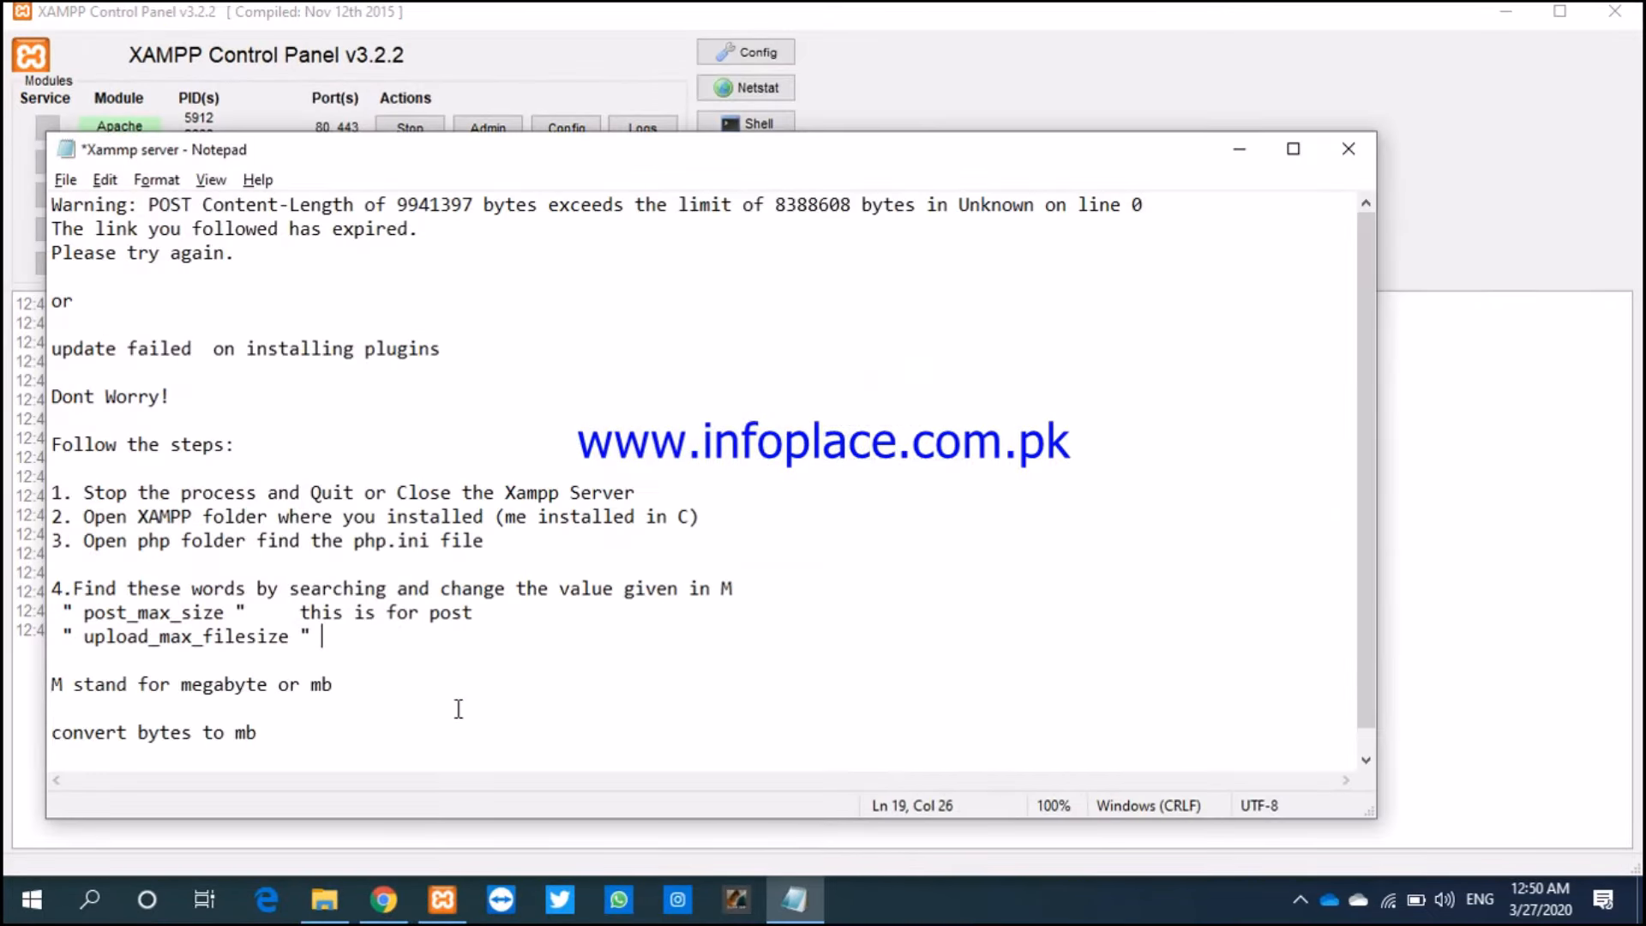
pyautogui.click(455, 708)
pyautogui.click(421, 746)
pyautogui.press('Return')
pyautogui.press('Return')
pyautogui.press('Return')
pyautogui.press('Return')
pyautogui.press('Return')
pyautogui.press('Return')
pyautogui.press('Return')
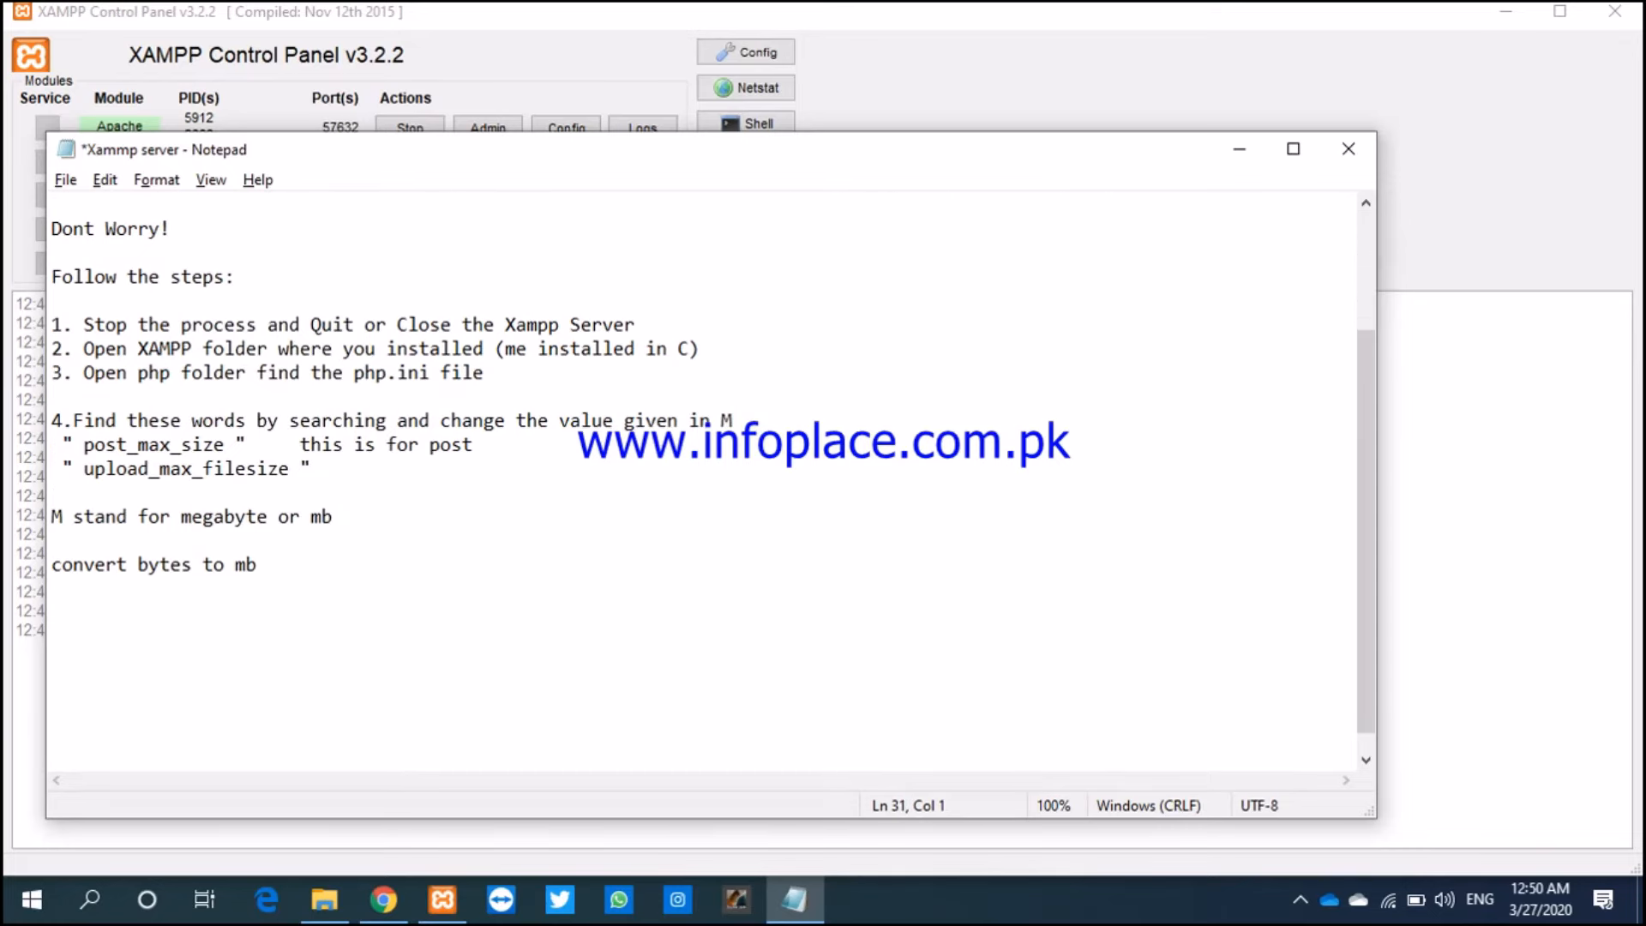
# Step: Write "Thanks for watching" on a blank line near the end of the notes and start a new line below it
pyautogui.click(421, 746)
pyautogui.press('Up')
pyautogui.press('Up')
pyautogui.write('Thanks for w')
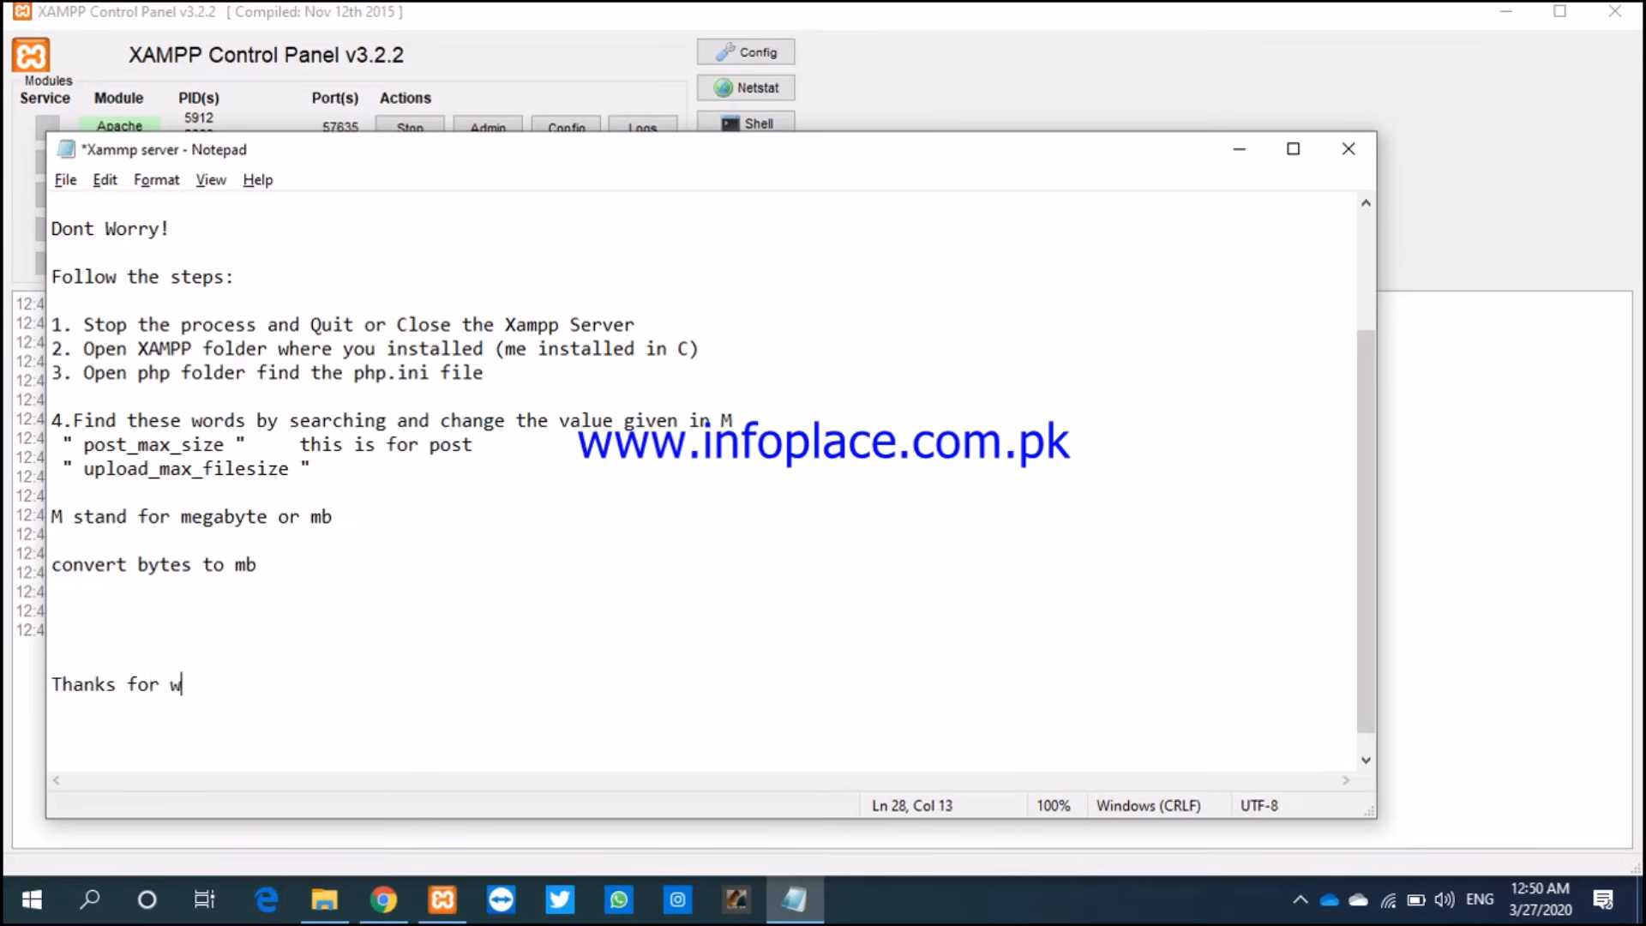
pyautogui.write('atching')
pyautogui.press('Return')
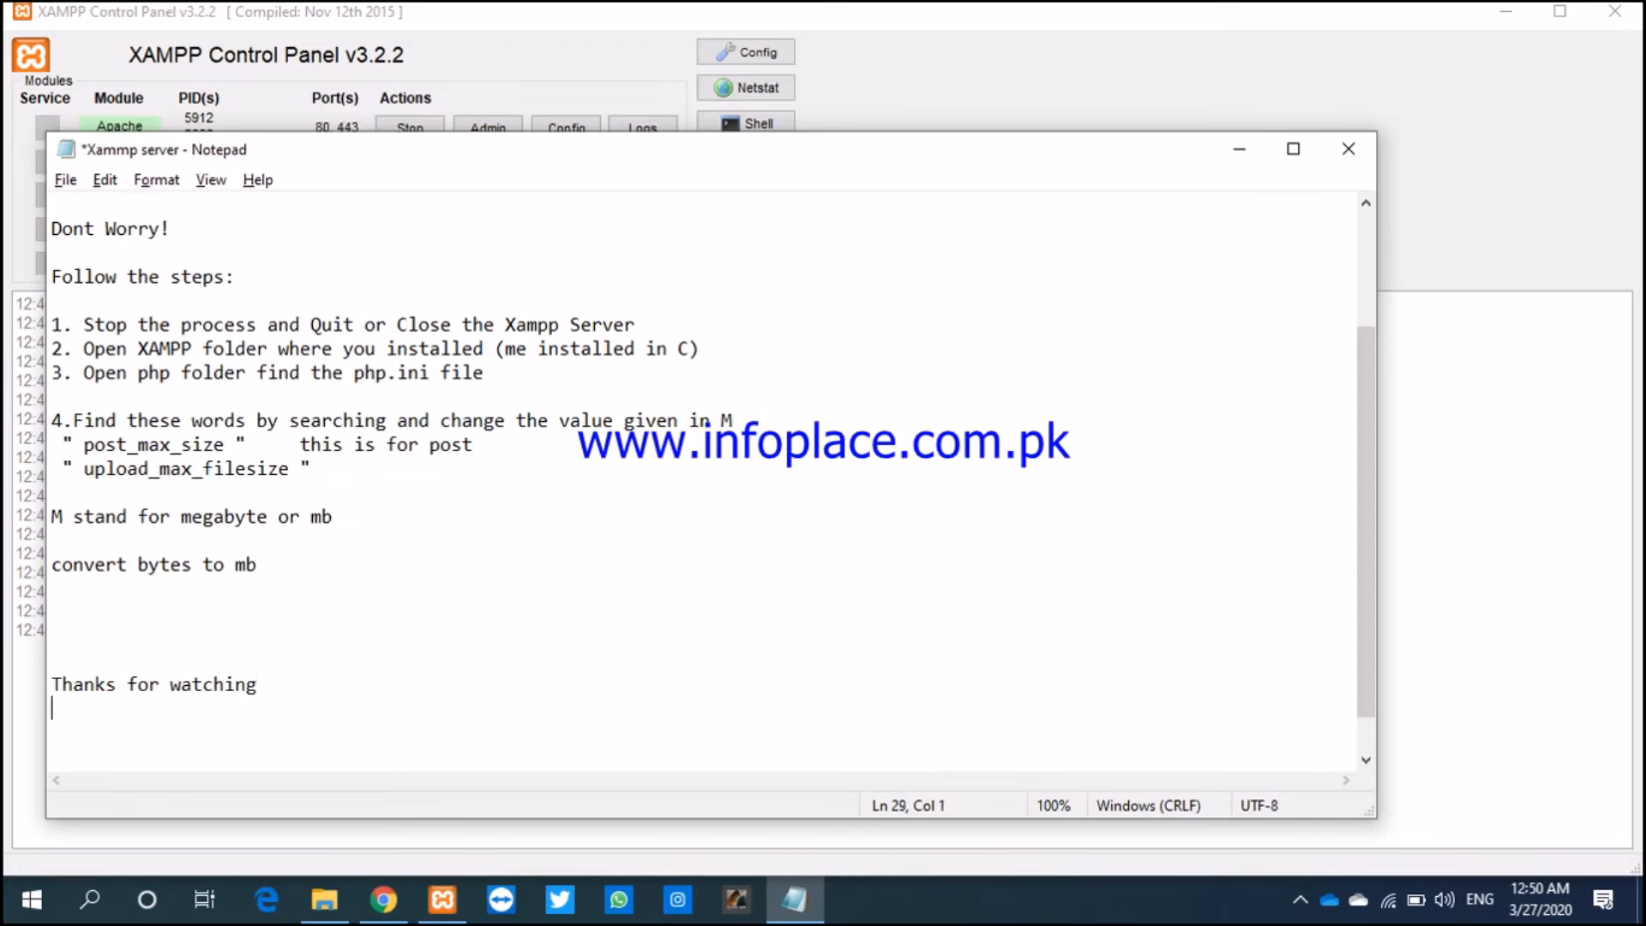
# Step: Add the closing line "like and subscribe" under "Thanks for watching", removing the first attempt at its wording
pyautogui.write('lik my chenn')
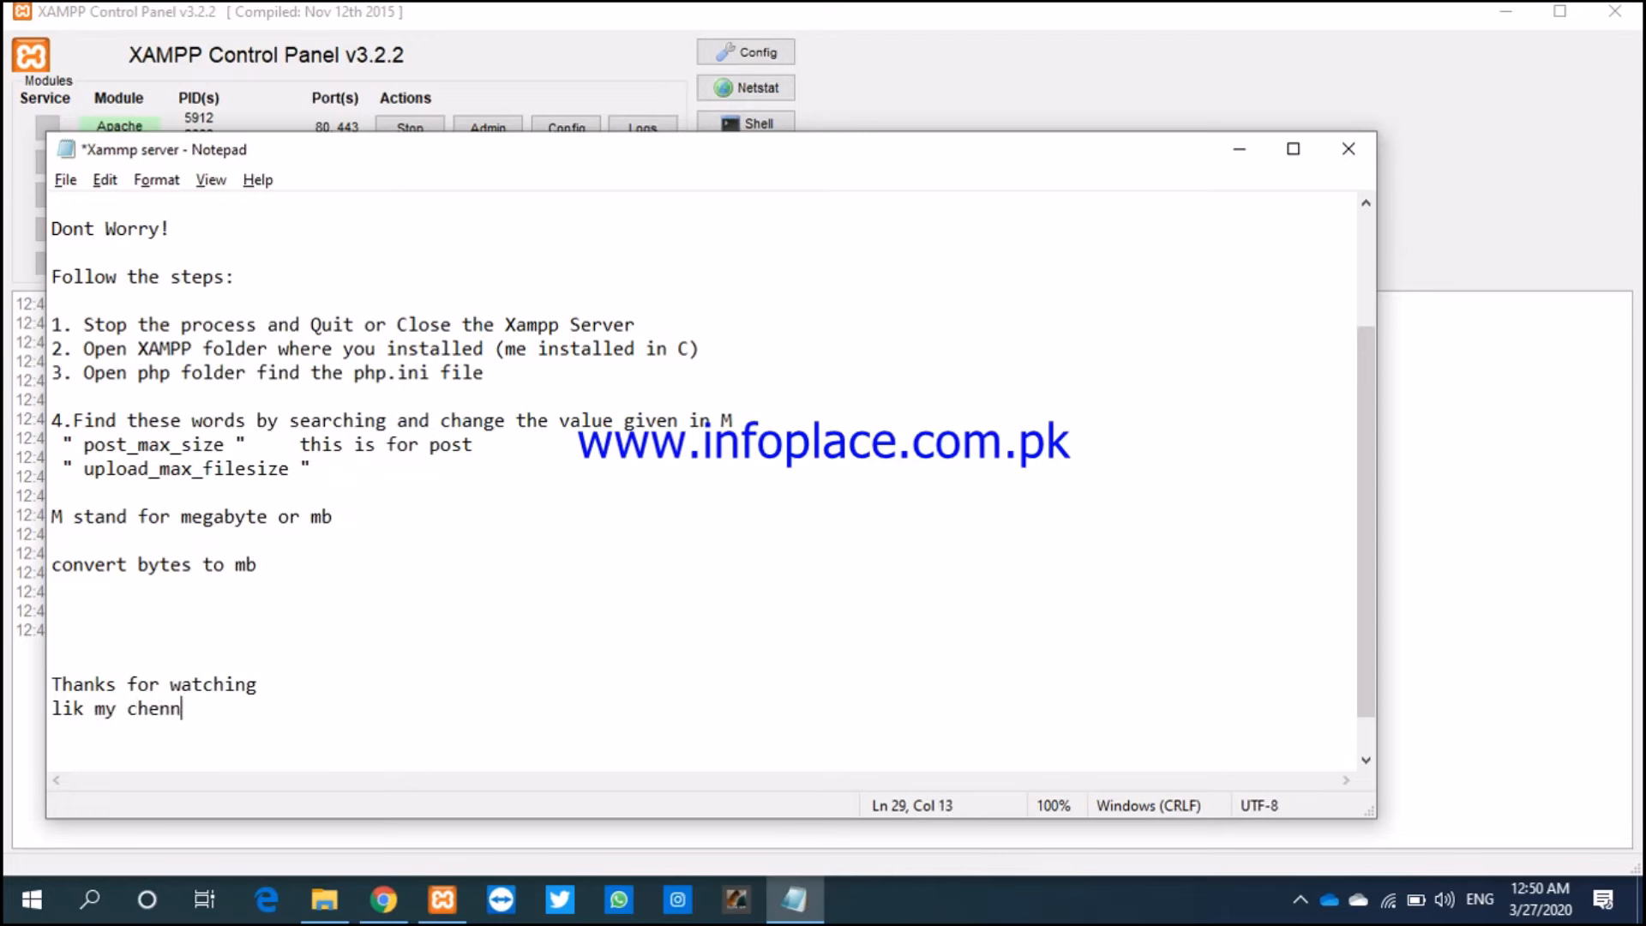
pyautogui.write('al for mo')
pyautogui.press('BackSpace')
pyautogui.press('BackSpace')
pyautogui.press('BackSpace')
pyautogui.press('BackSpace')
pyautogui.press('BackSpace')
pyautogui.press('BackSpace')
pyautogui.press('BackSpace')
pyautogui.press('BackSpace')
pyautogui.press('BackSpace')
pyautogui.press('BackSpace')
pyautogui.press('BackSpace')
pyautogui.press('BackSpace')
pyautogui.press('BackSpace')
pyautogui.press('BackSpace')
pyautogui.press('BackSpace')
pyautogui.press('BackSpace')
pyautogui.press('BackSpace')
pyautogui.press('BackSpace')
pyautogui.press('BackSpace')
pyautogui.write('ke and subscribe')
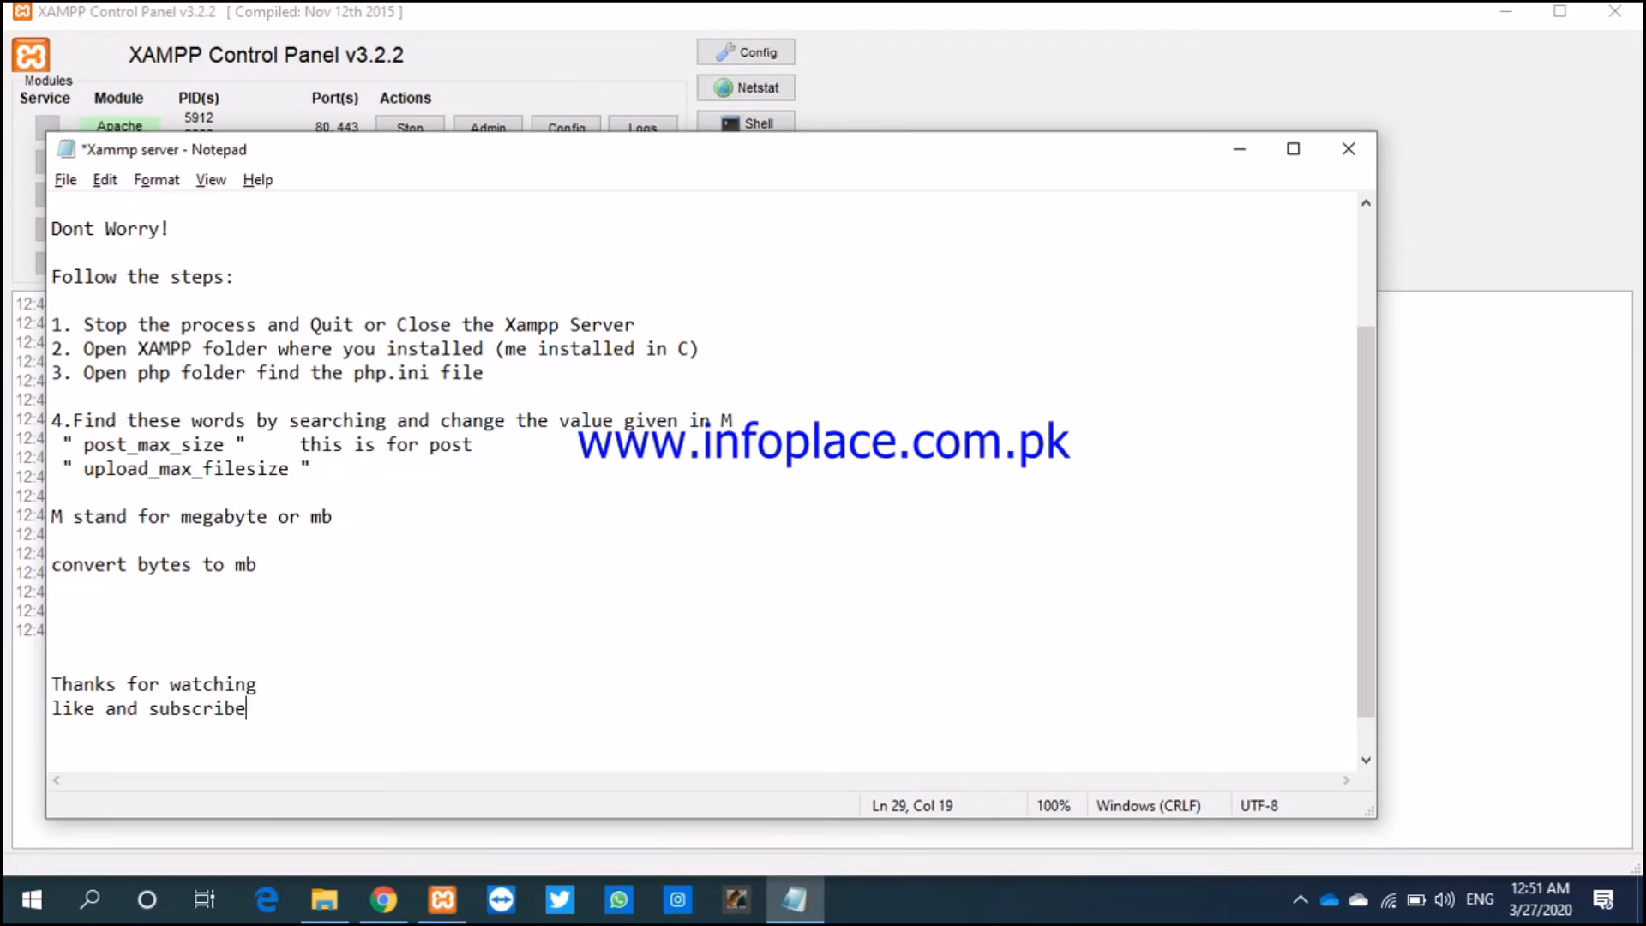